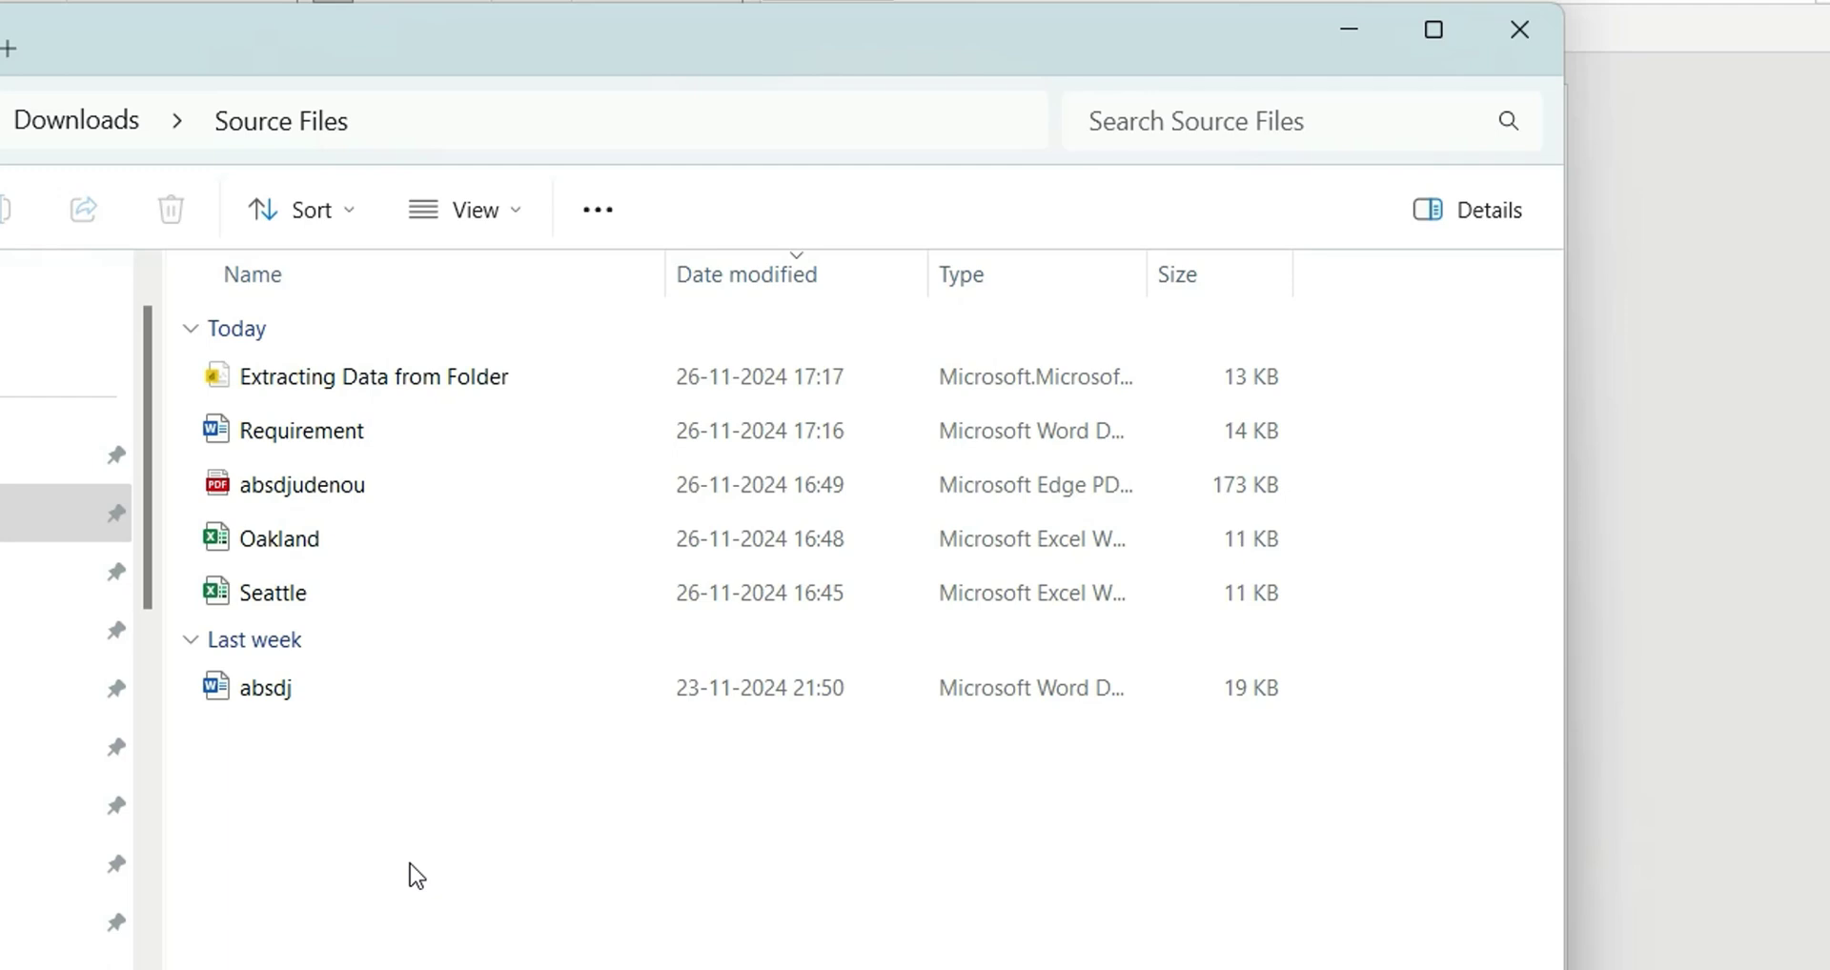
Glance at the Word requirements document, then bring up the Oakland workbook in Excel.
{"action": "key", "text": "alt+Tab"}
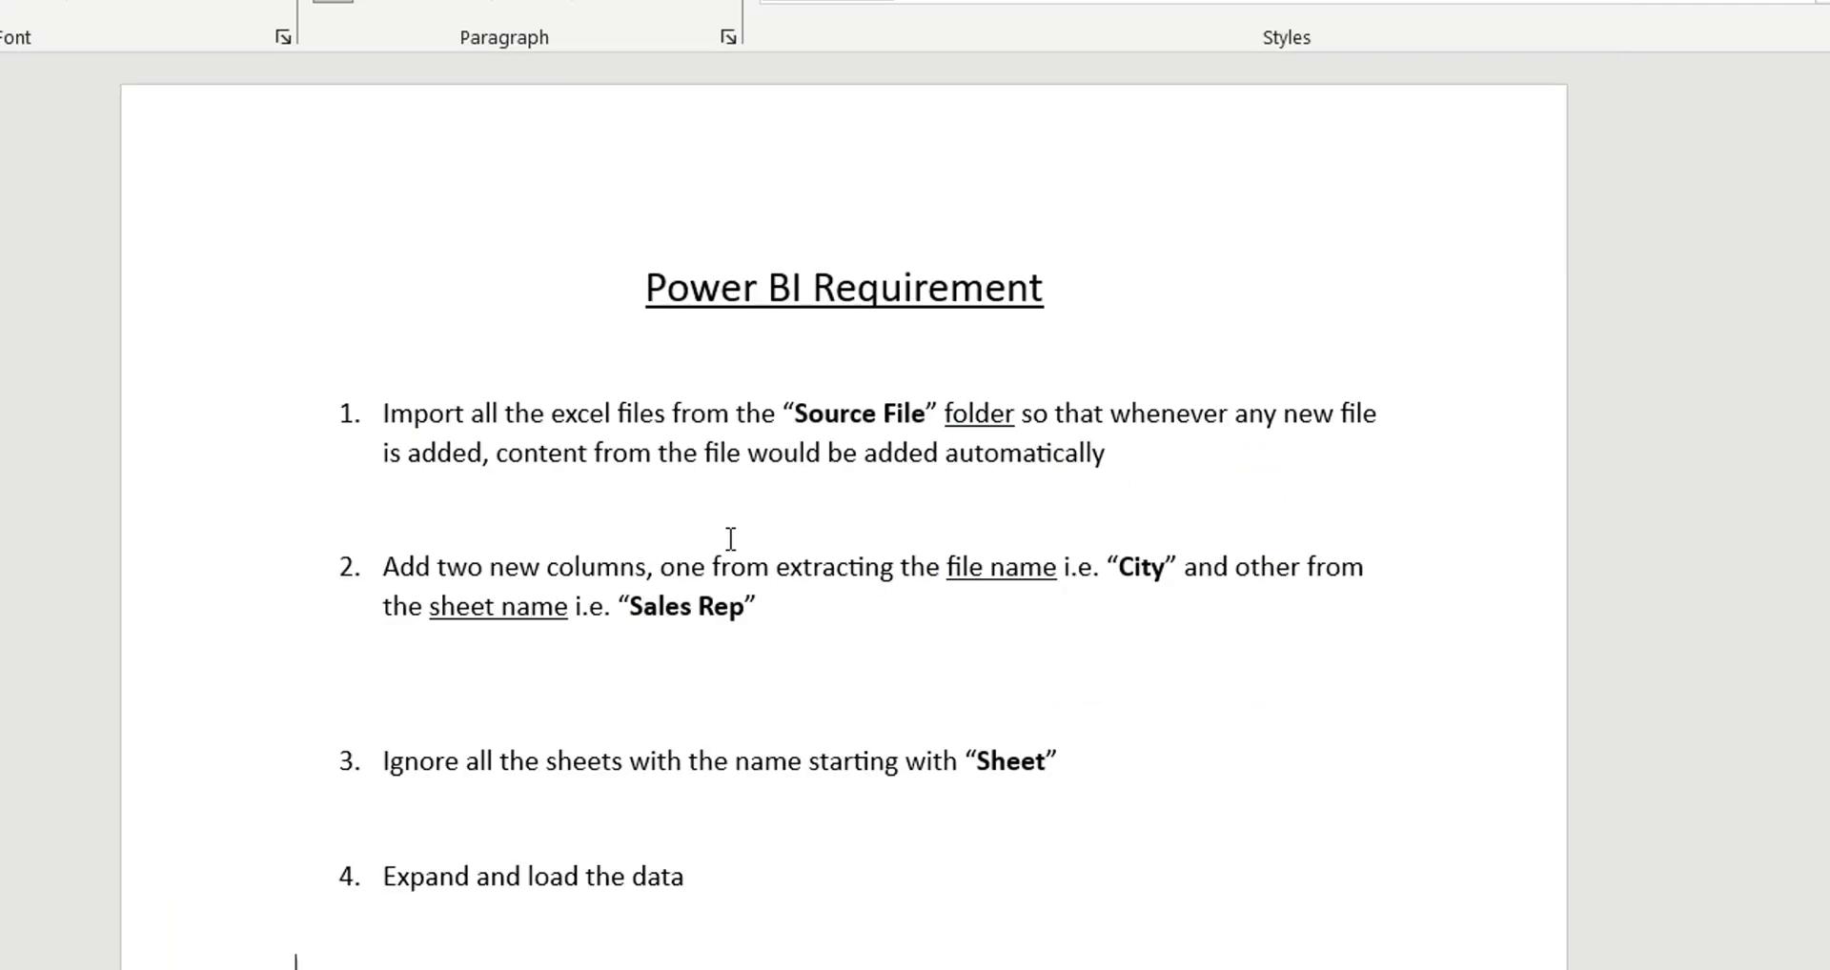
{"action": "key", "text": "alt+Tab"}
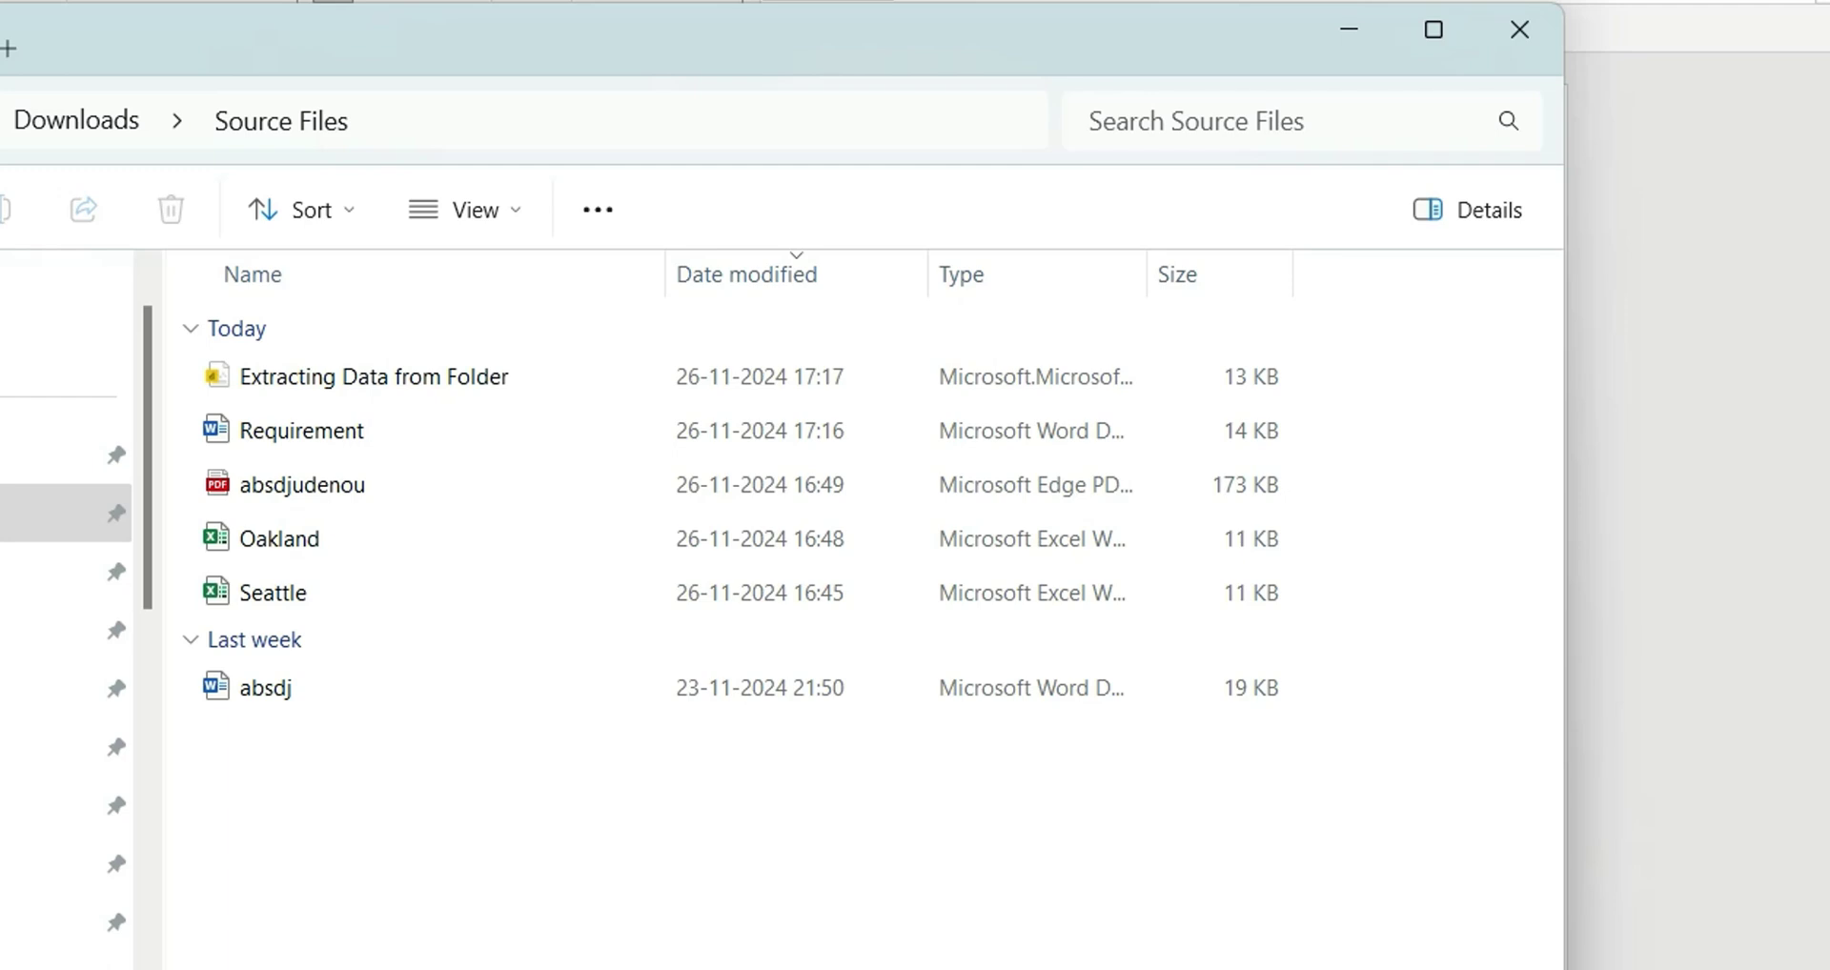
{"action": "key", "text": "alt+Tab"}
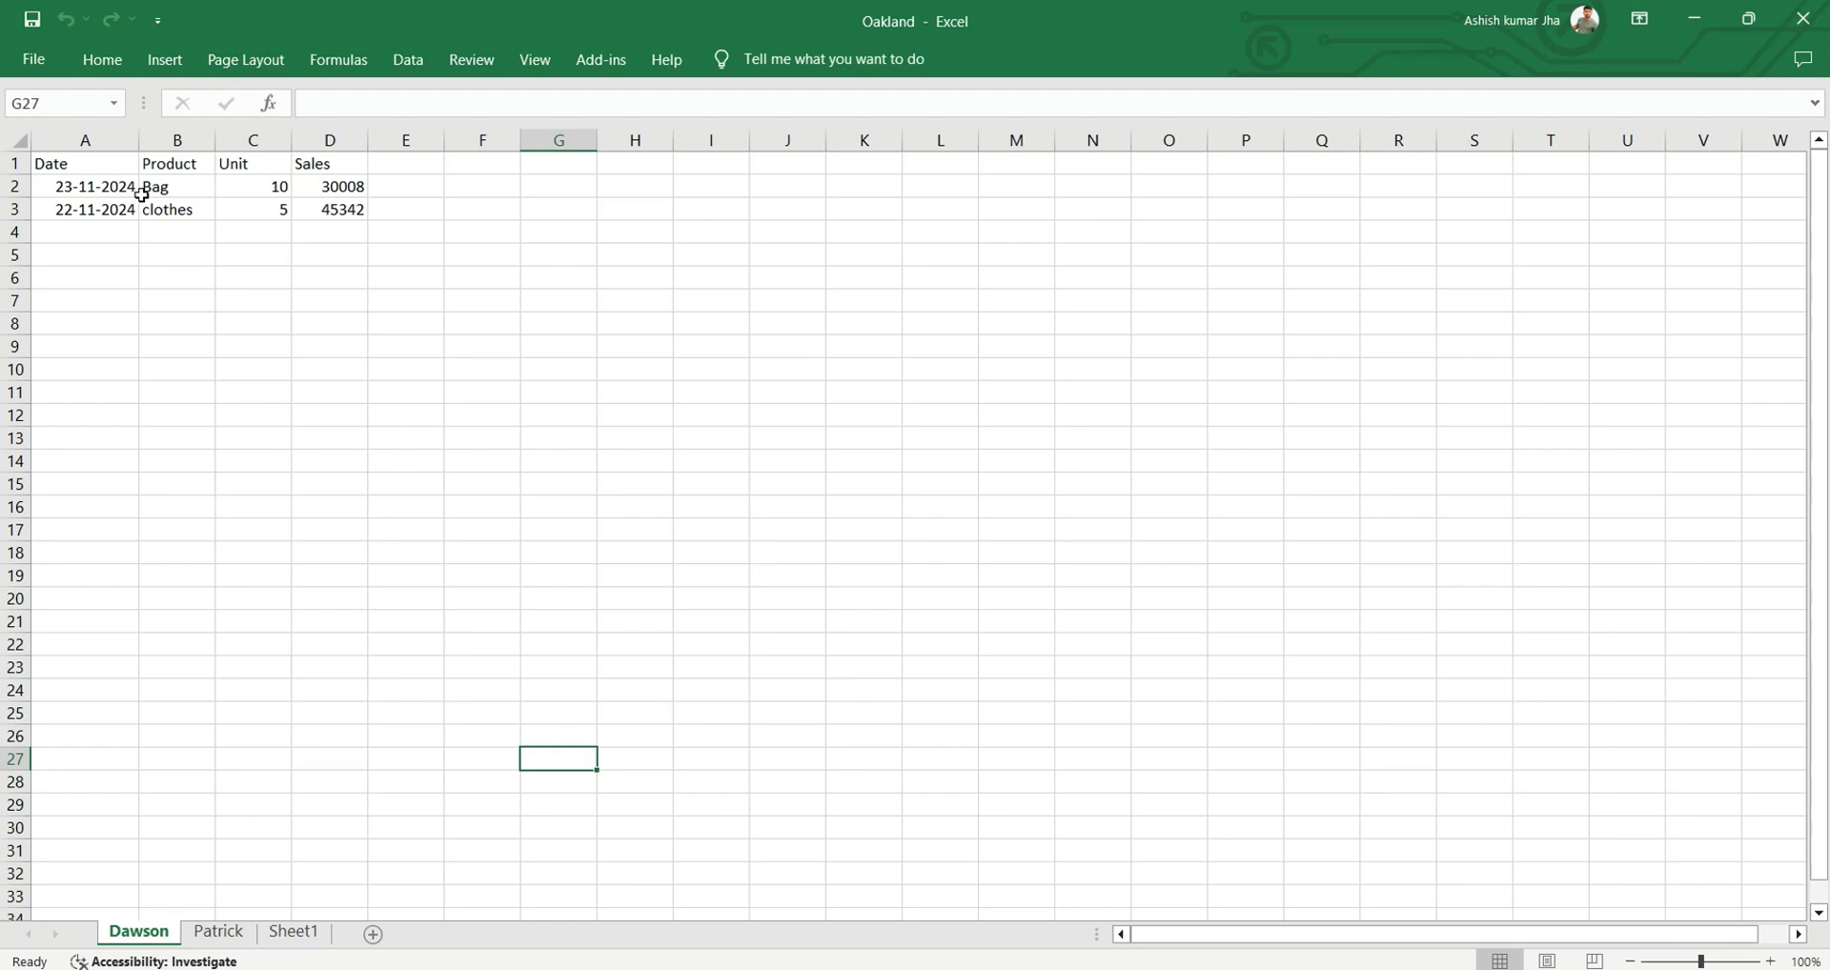
Compare the Patrick and Dawson sheets of the Oakland workbook.
{"action": "left_click", "coordinate": [220, 933]}
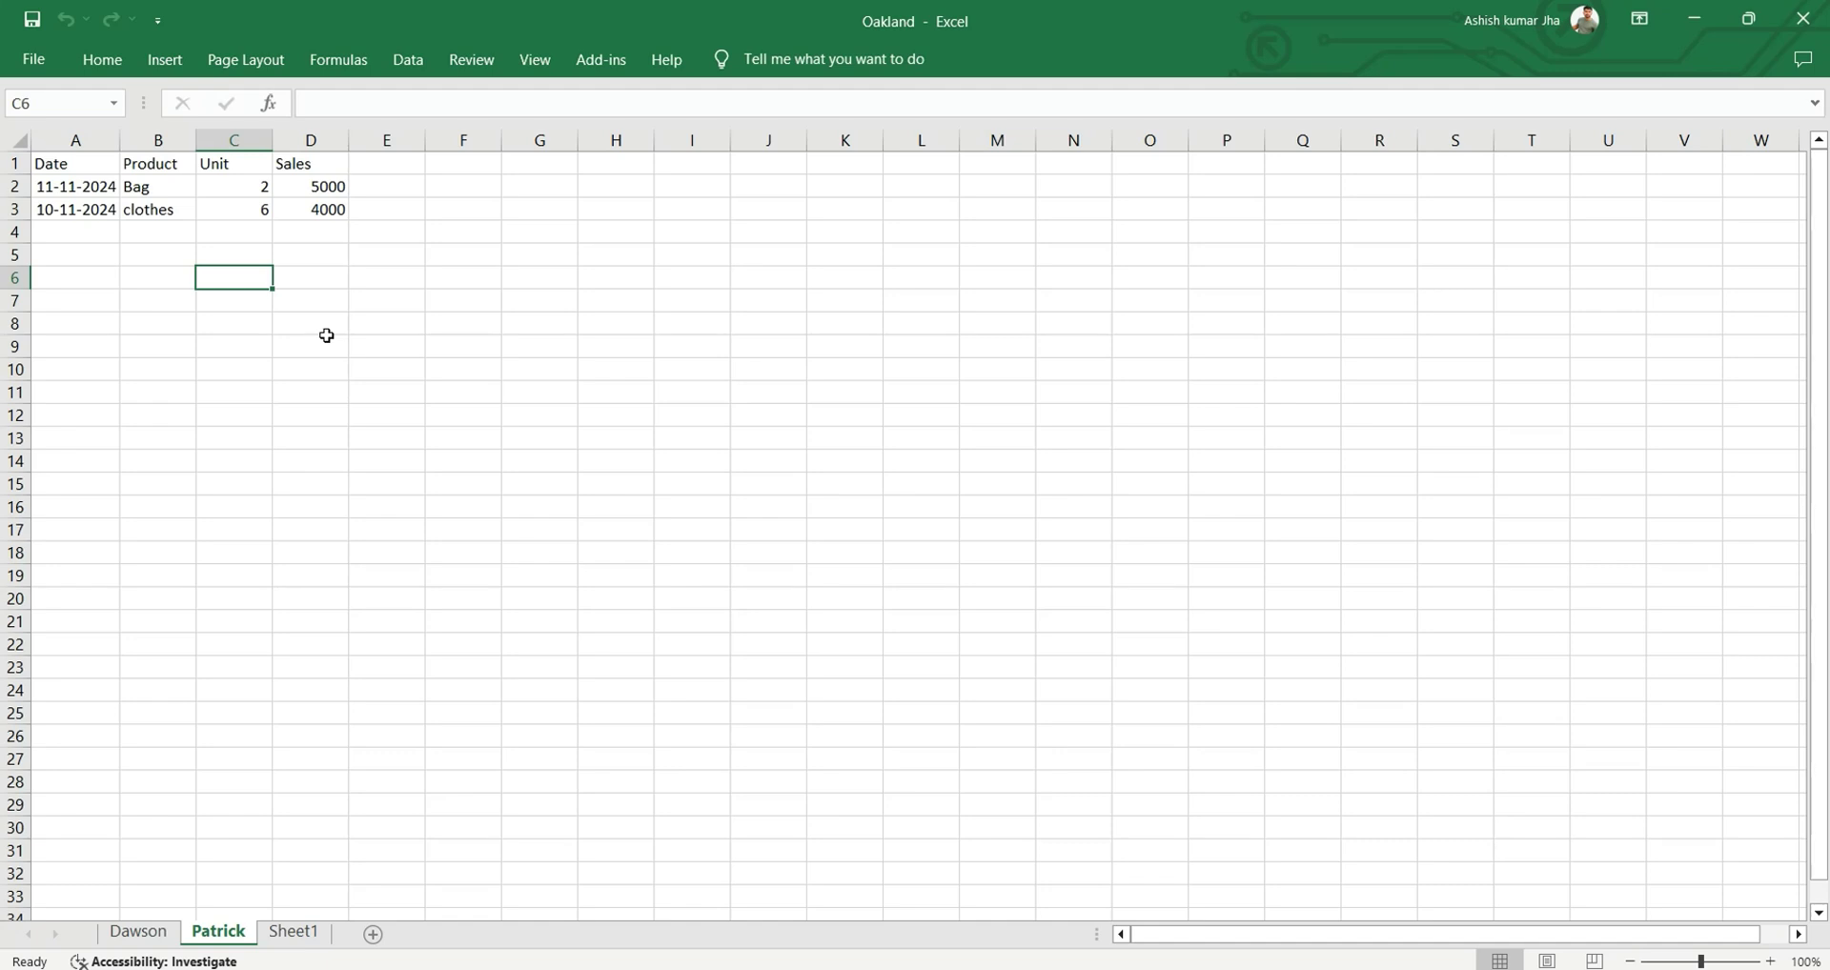
{"action": "left_click", "coordinate": [139, 932]}
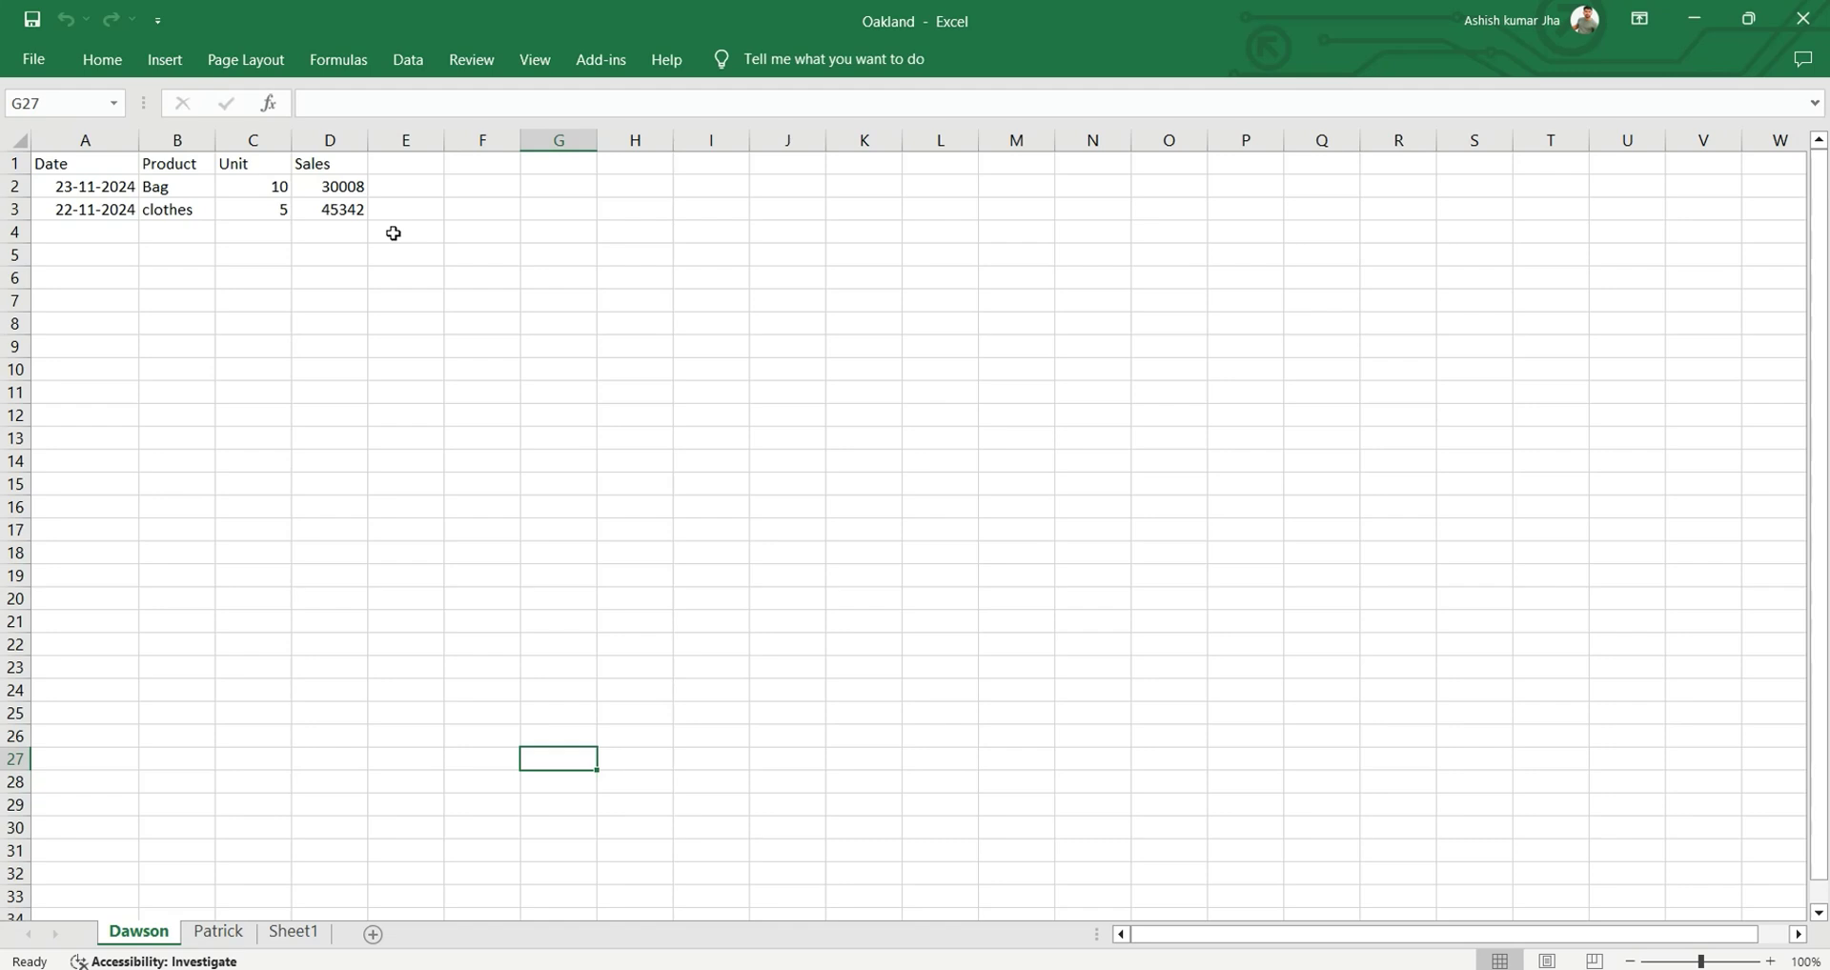
{"action": "left_click", "coordinate": [226, 936]}
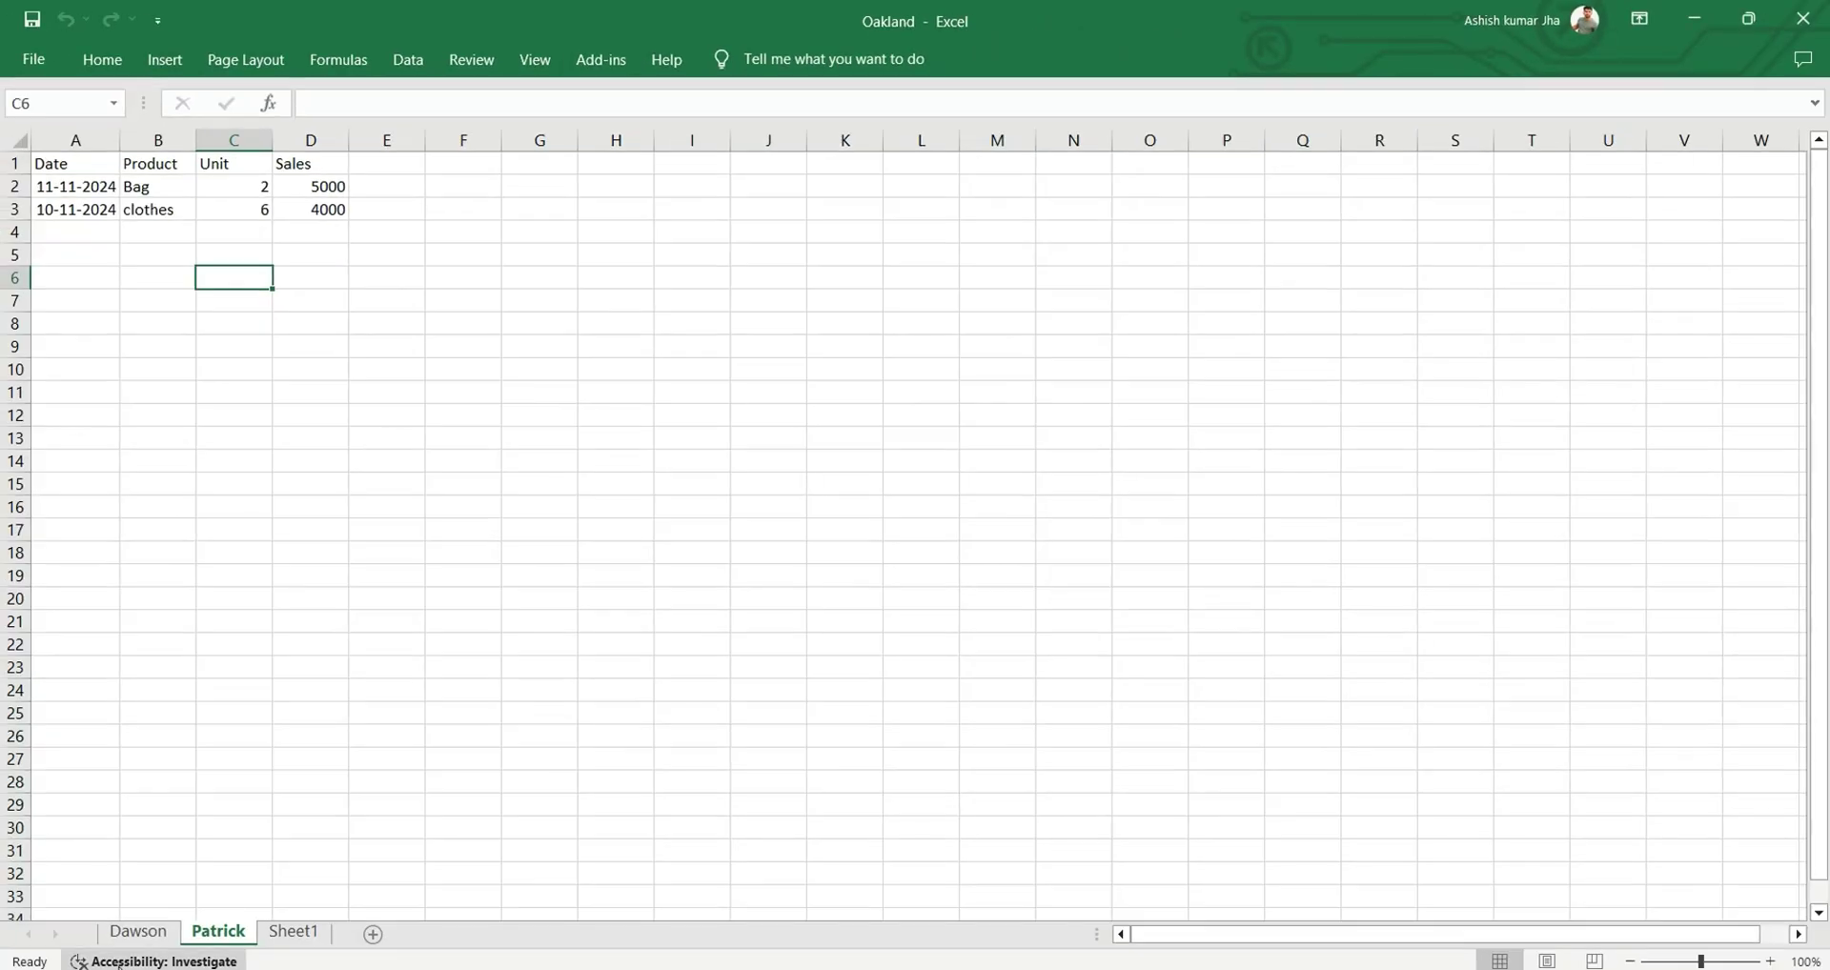
{"action": "left_click", "coordinate": [141, 934]}
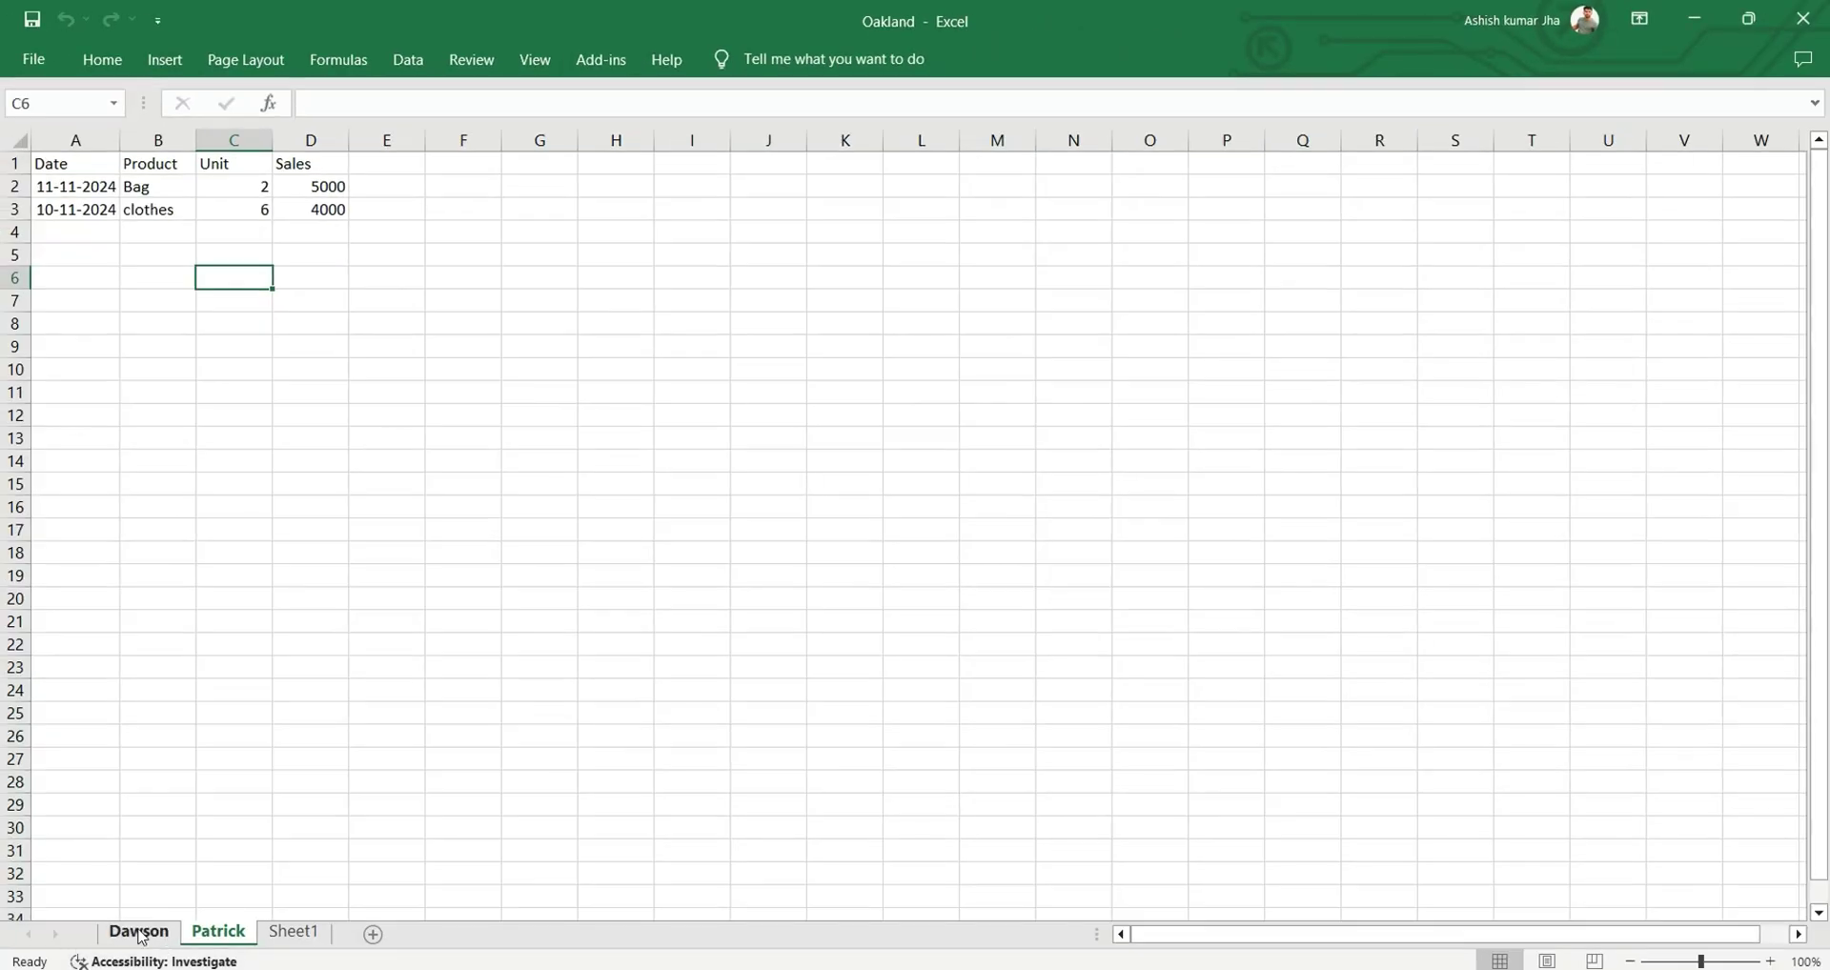
{"action": "left_click", "coordinate": [221, 933]}
{"action": "left_click", "coordinate": [139, 933]}
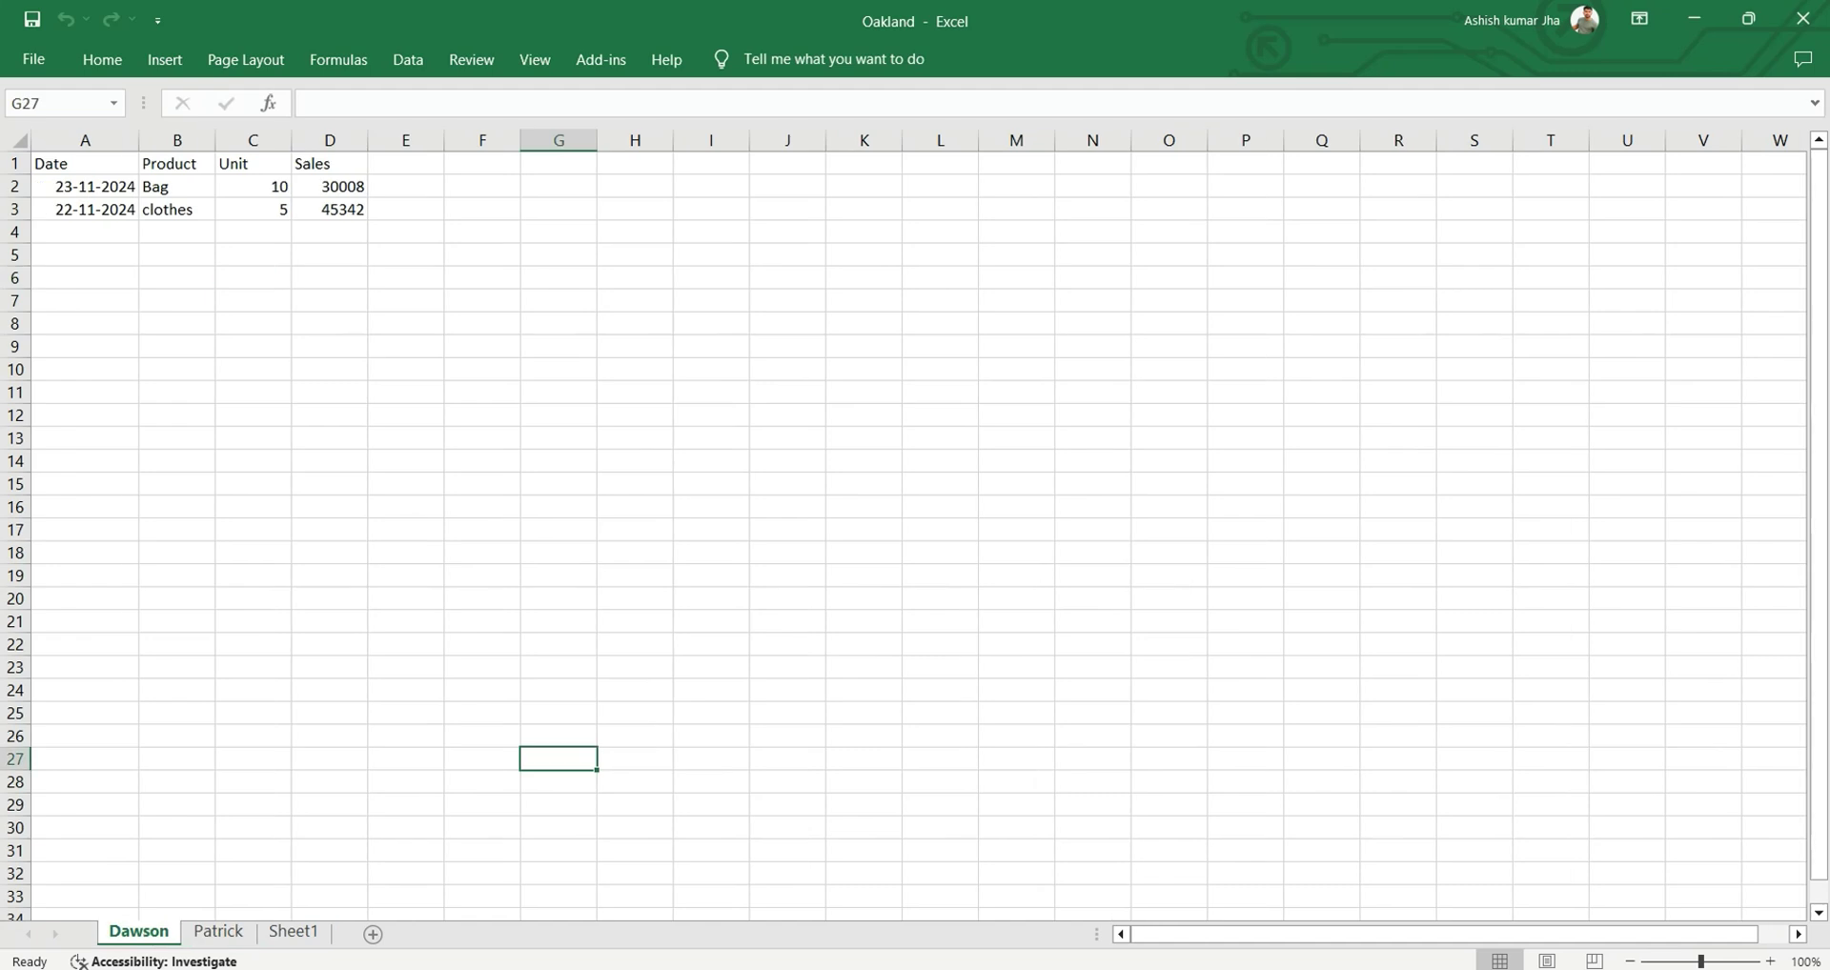
Bring up the Seattle workbook and look through its Fred sheet and Sheet1.
{"action": "left_click", "coordinate": [944, 872]}
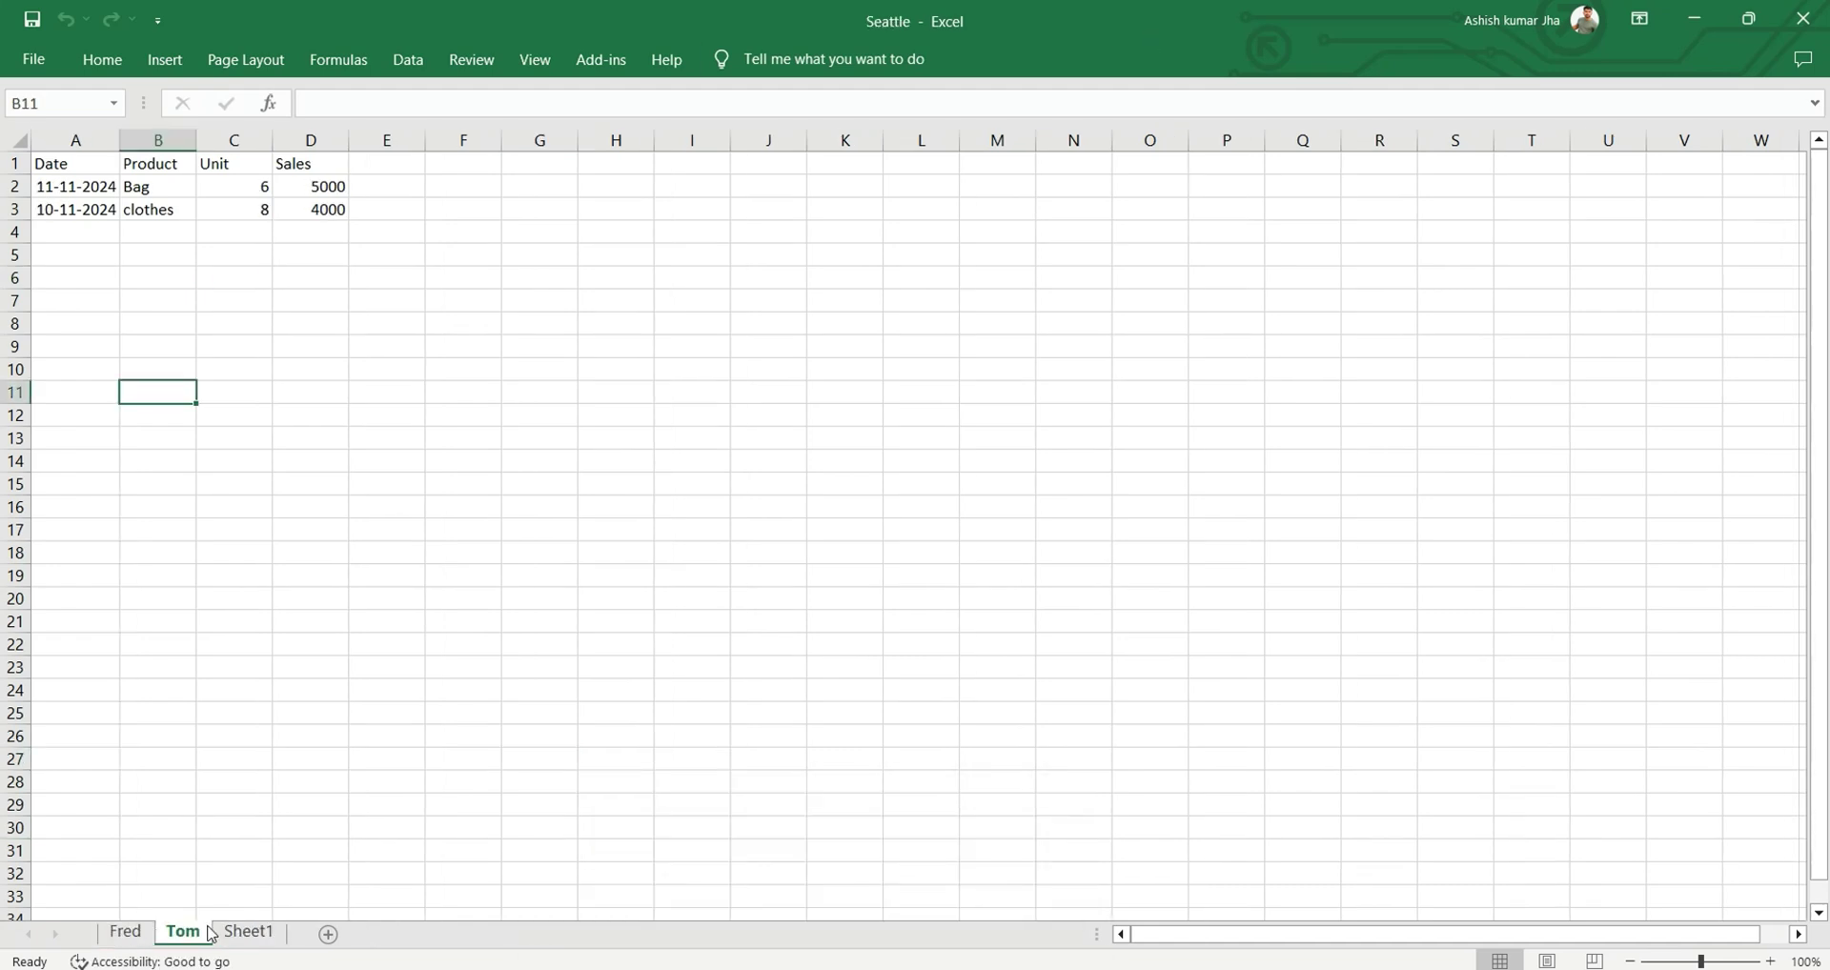
{"action": "left_click", "coordinate": [126, 932]}
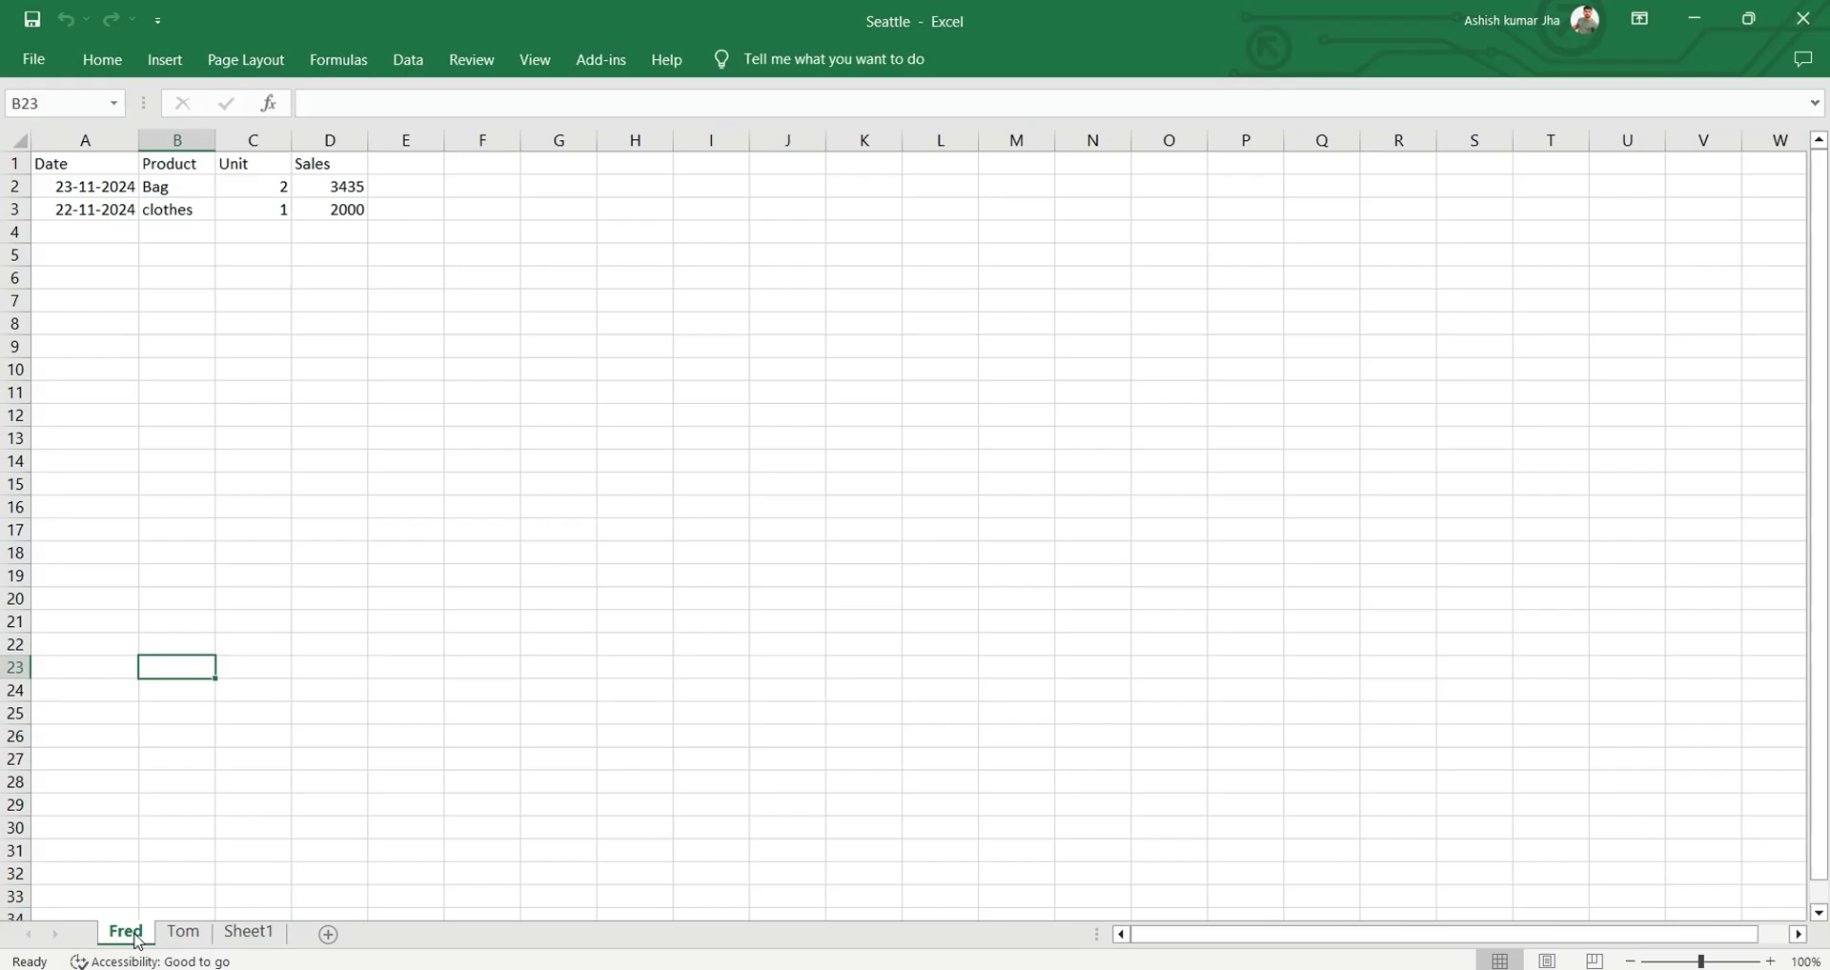
{"action": "left_click", "coordinate": [248, 932]}
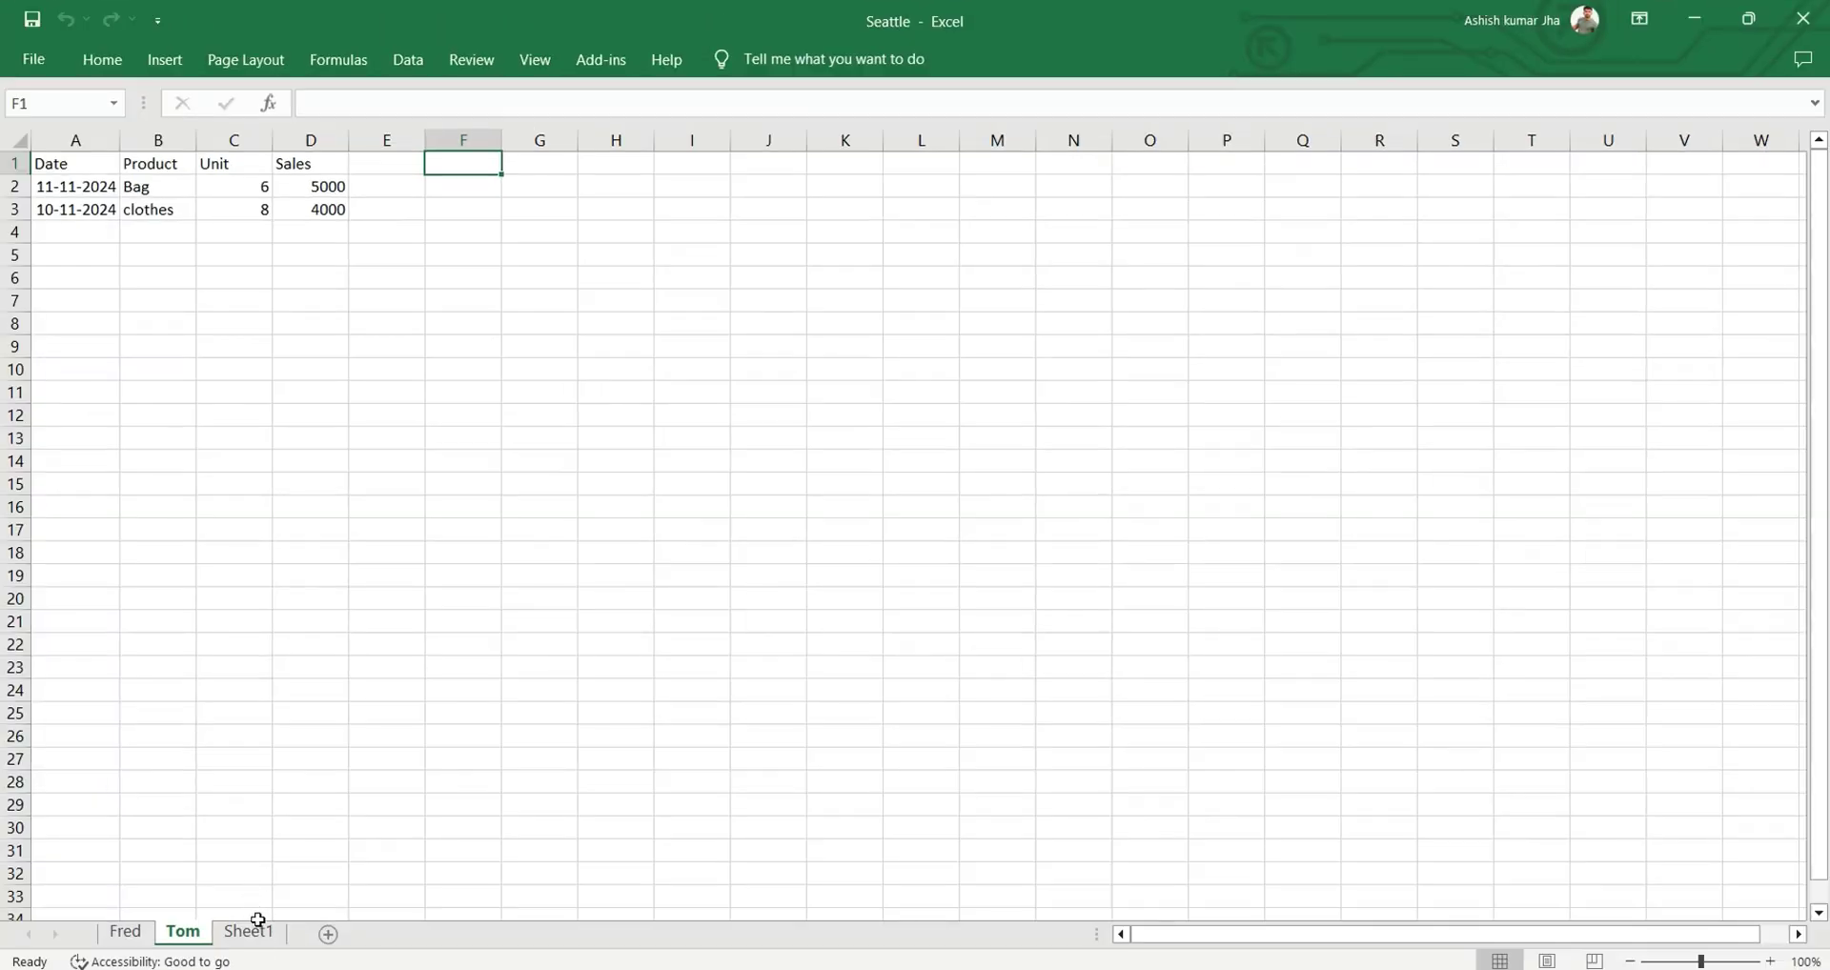
After a last look at Seattle's Sheet1, choose Folder from Get Data's full source list and connect.
{"action": "left_click", "coordinate": [253, 933]}
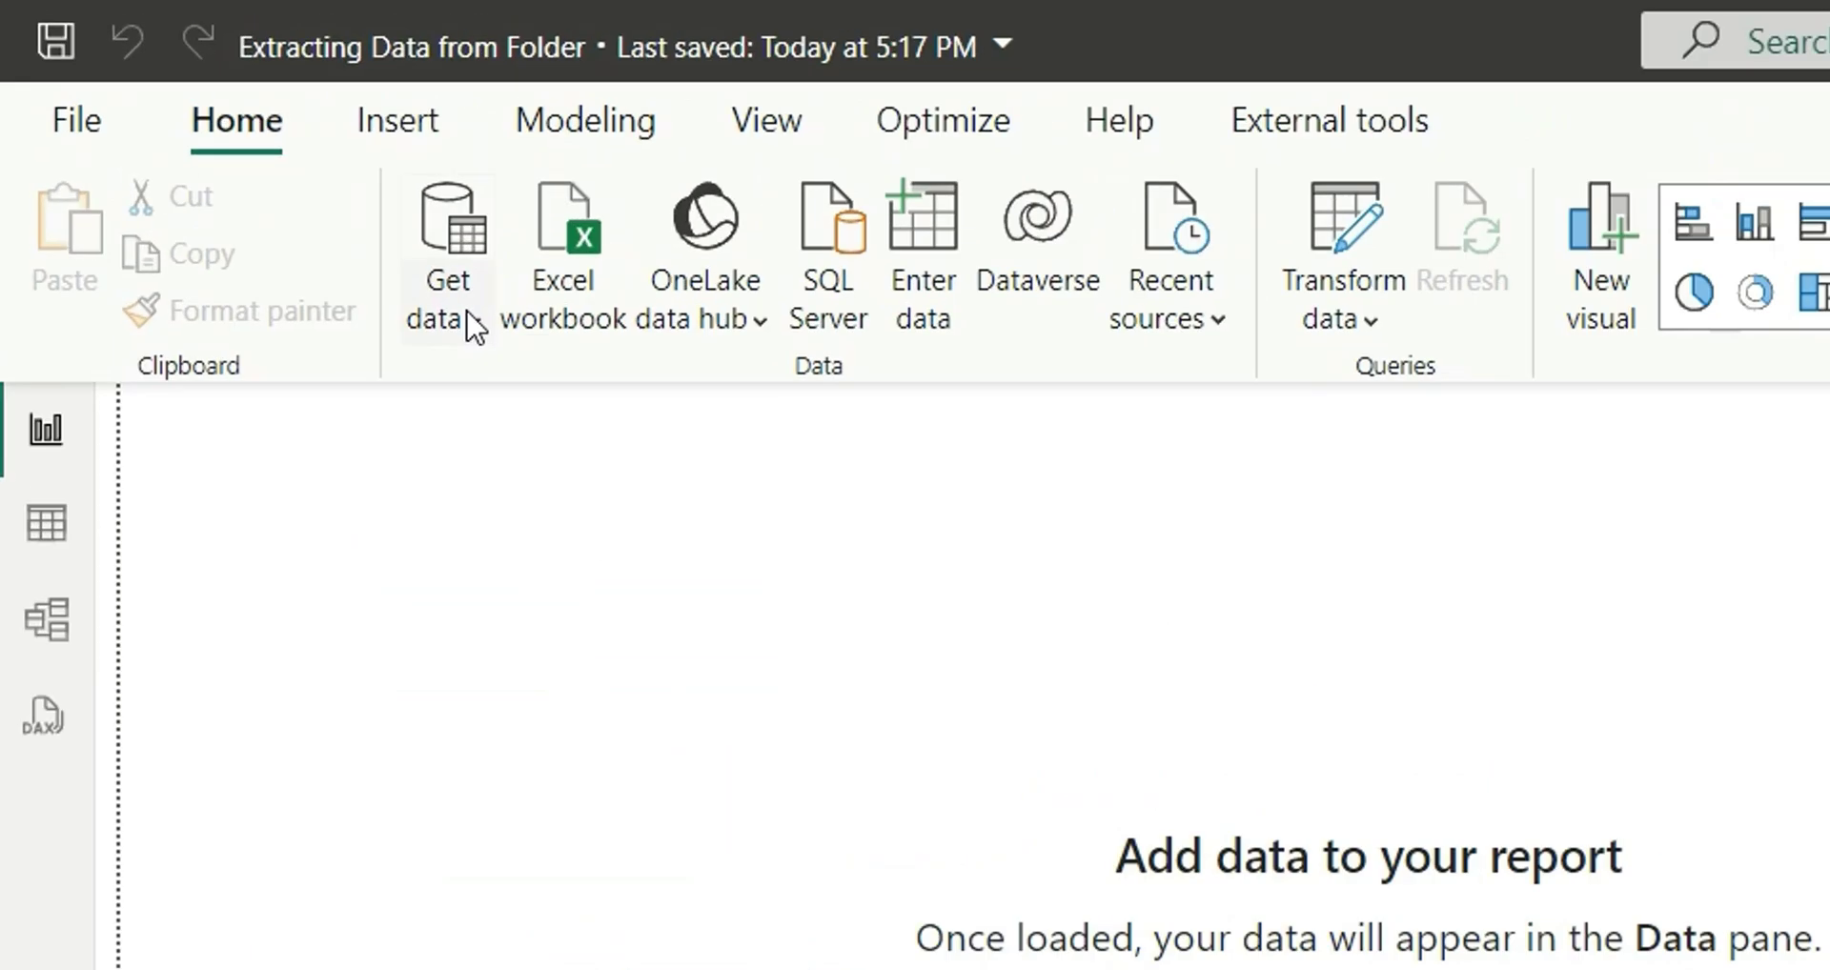
{"action": "left_click", "coordinate": [235, 160]}
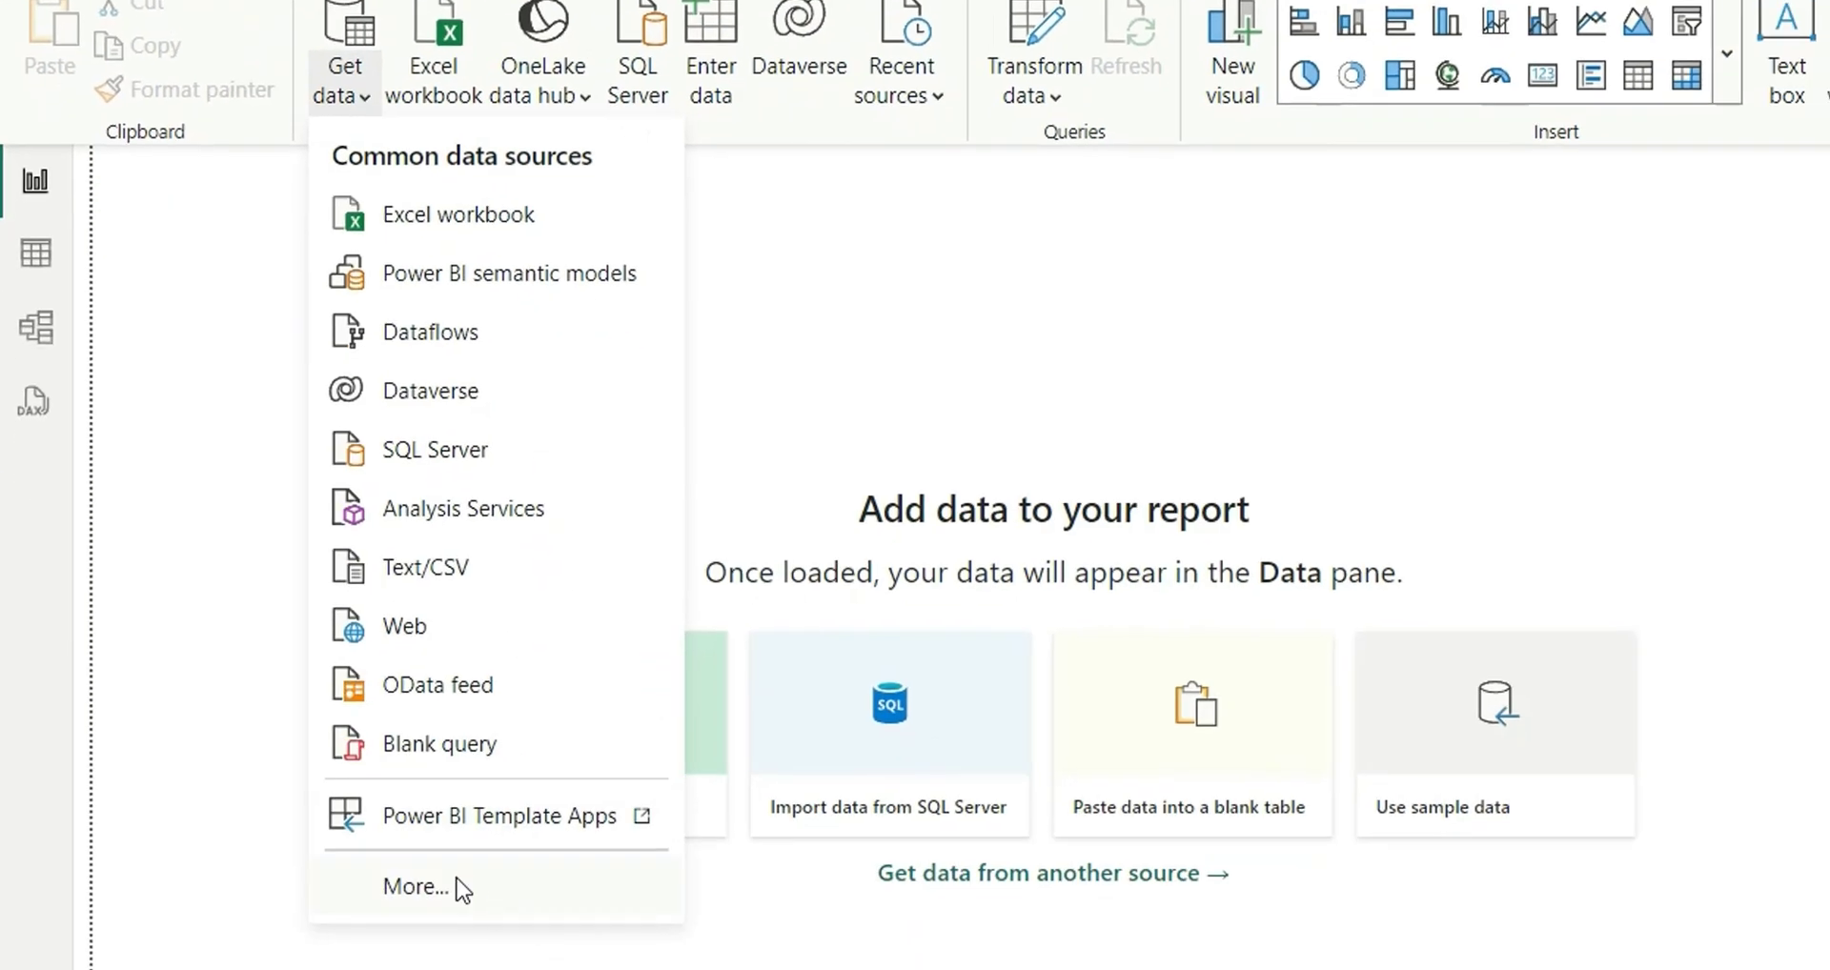
{"action": "left_click", "coordinate": [462, 889]}
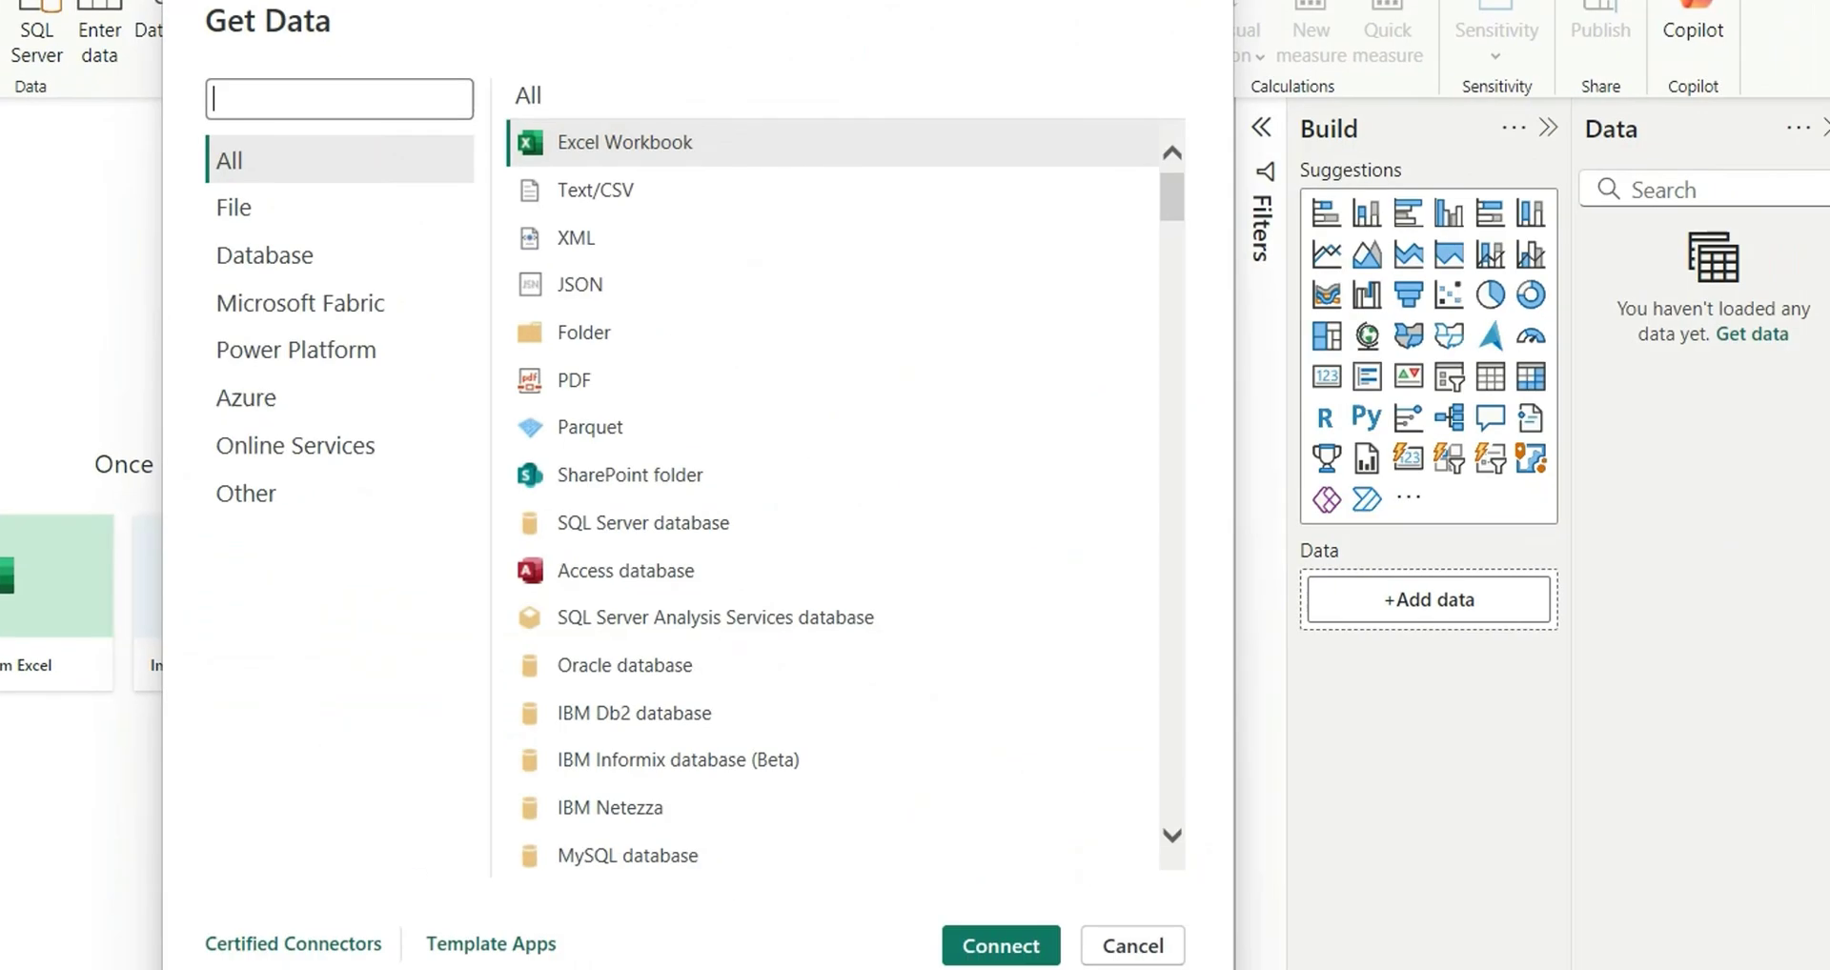
{"action": "left_click", "coordinate": [601, 332]}
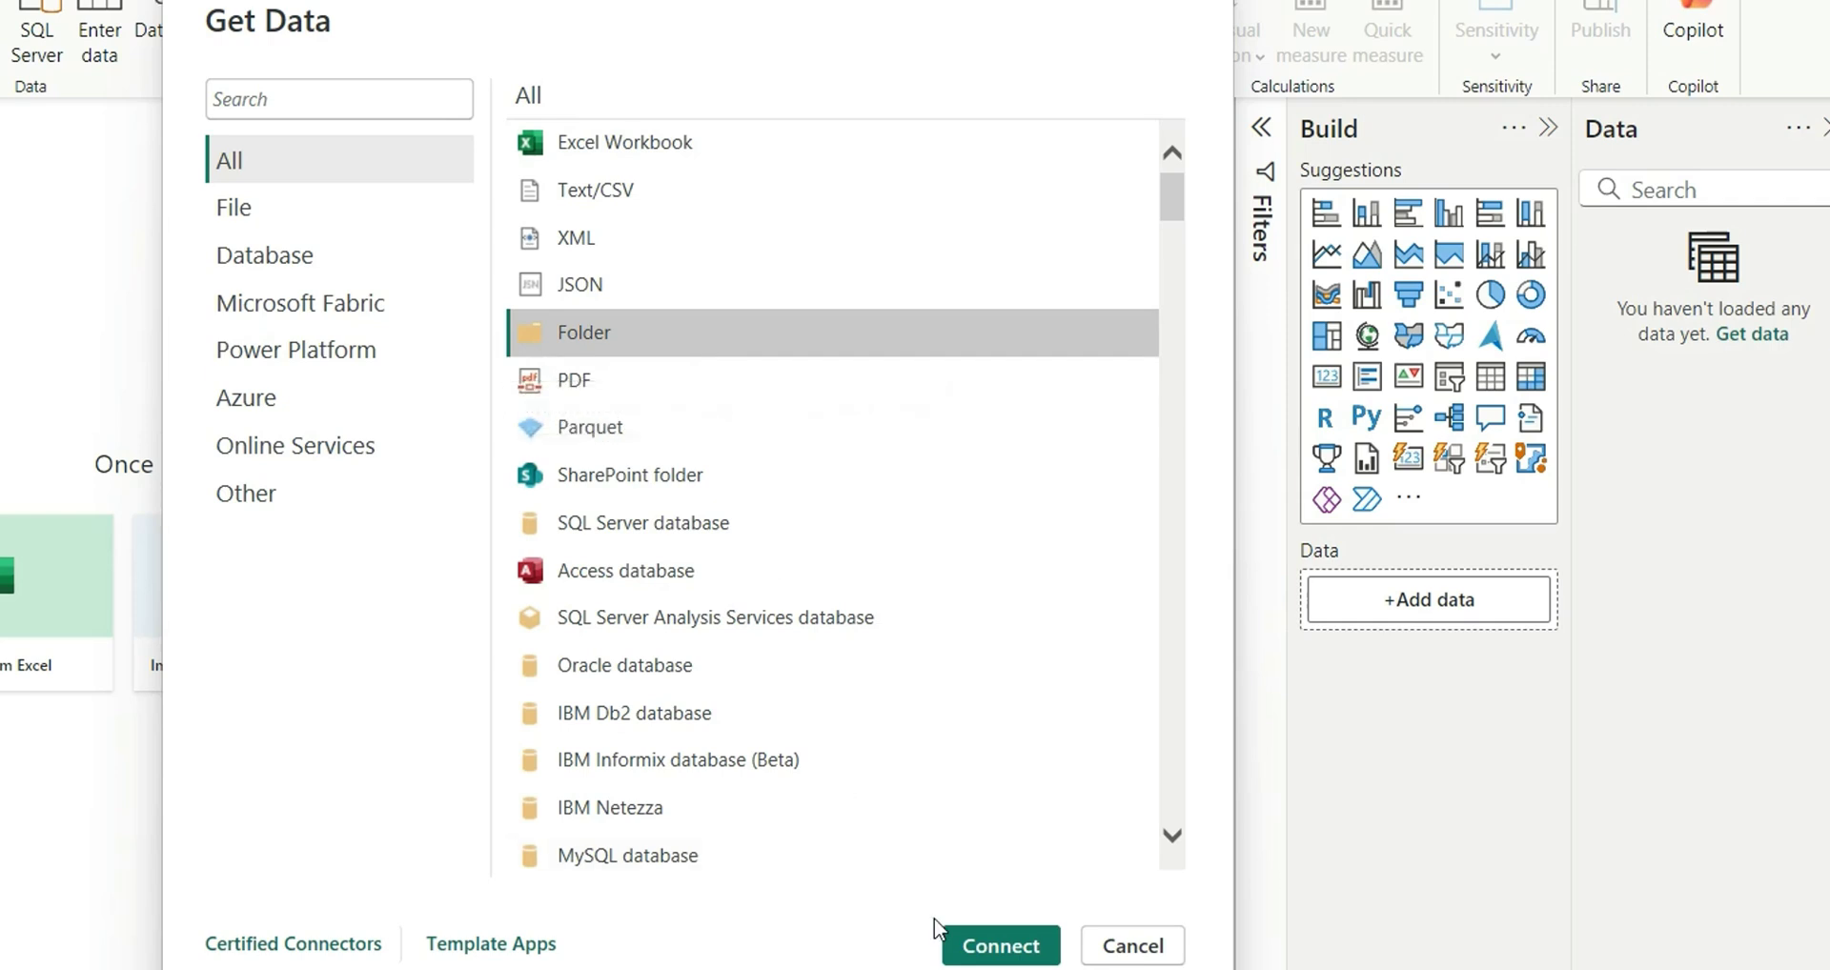
{"action": "left_click", "coordinate": [996, 947]}
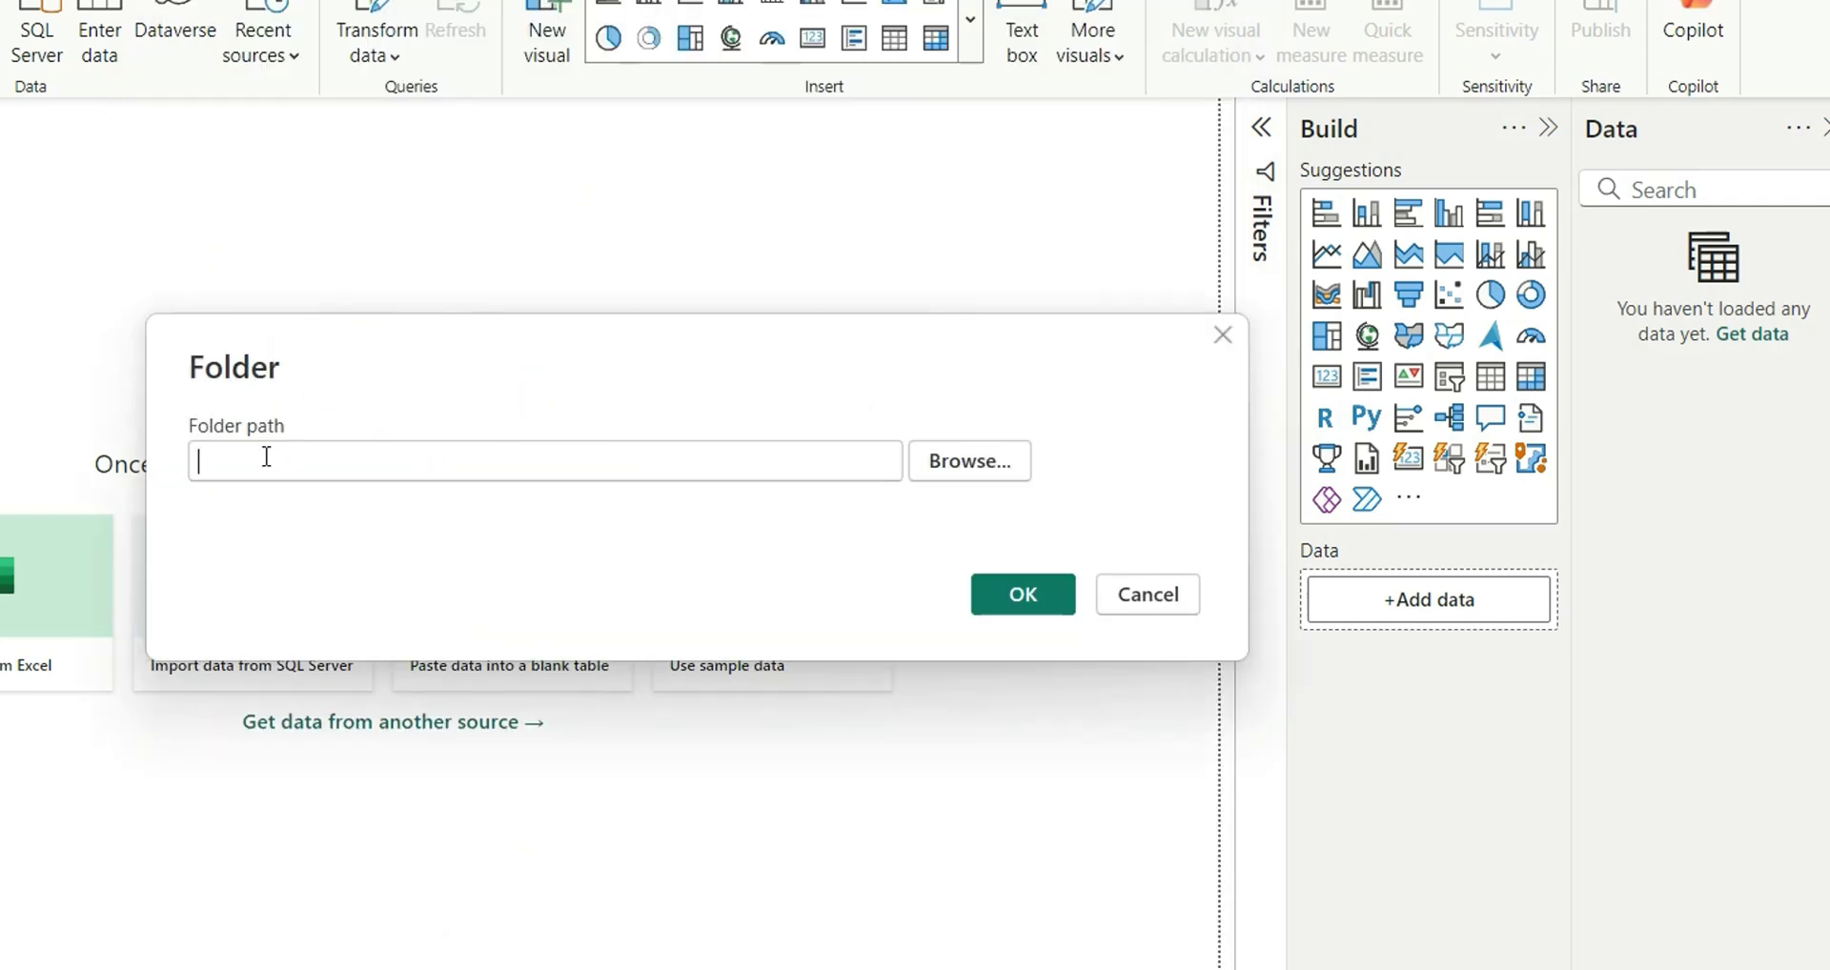
Copy the Source Files folder address from File Explorer into Folder path, confirm, and choose Transform Data.
{"action": "key", "text": "alt+Tab"}
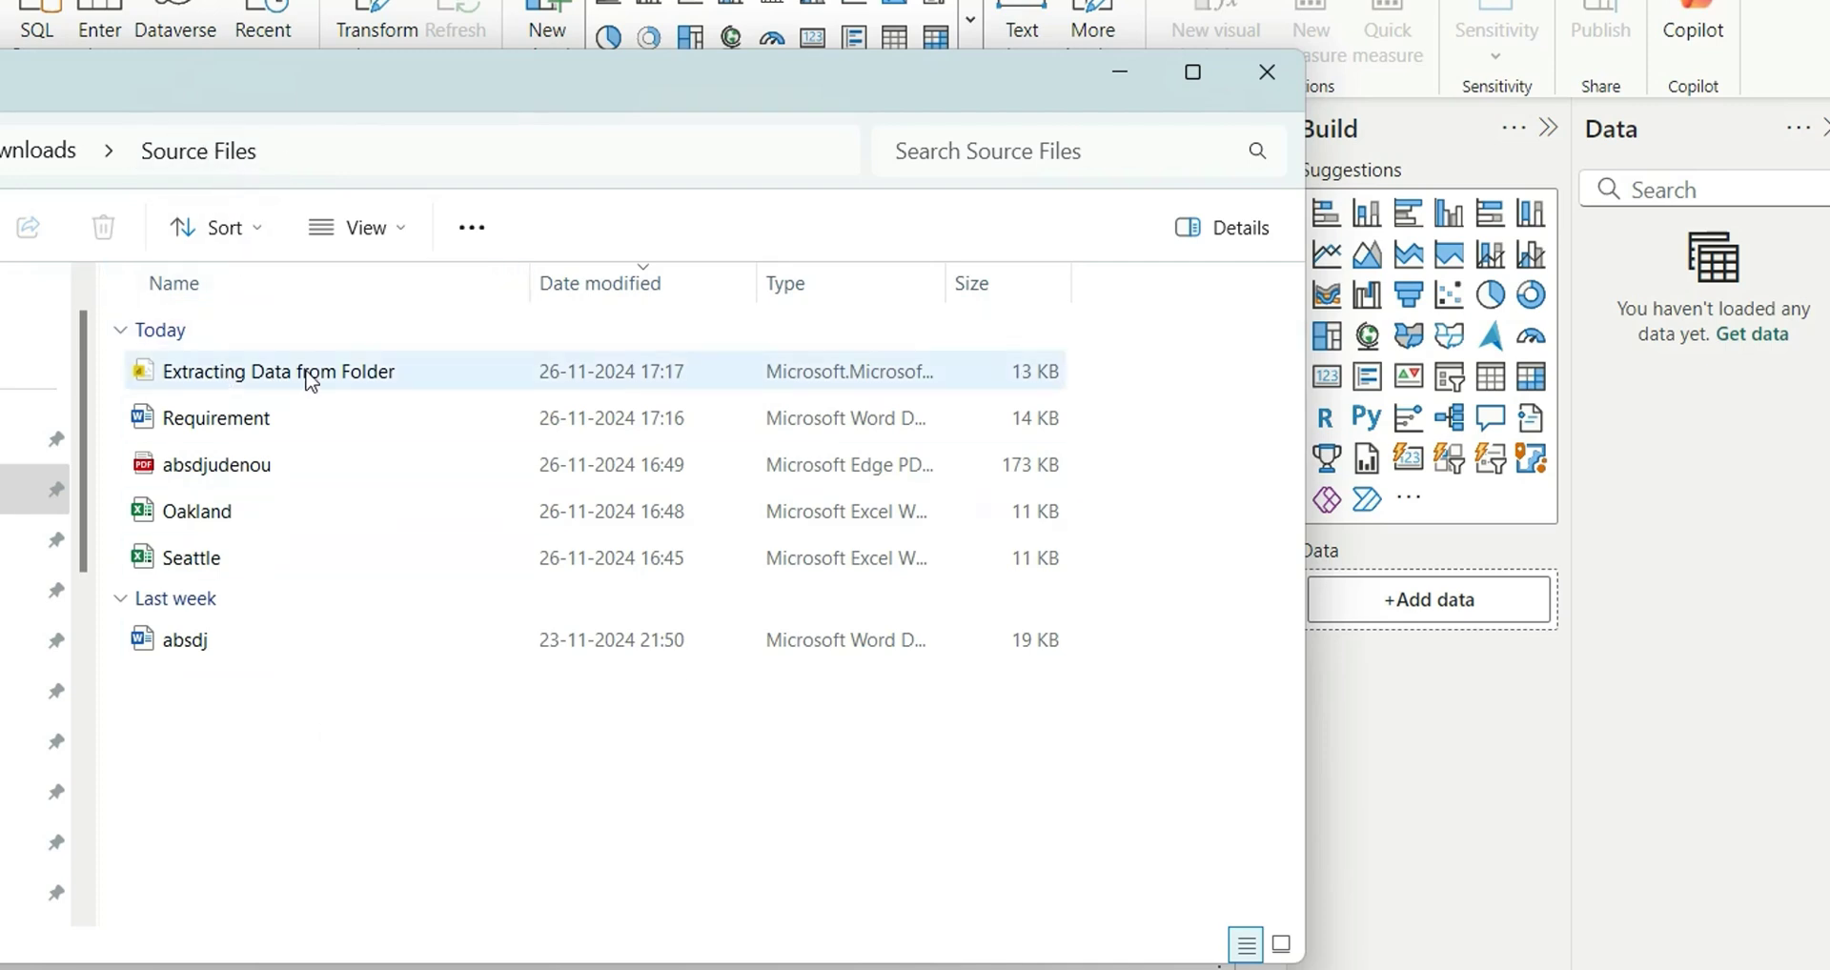
{"action": "right_click", "coordinate": [202, 158]}
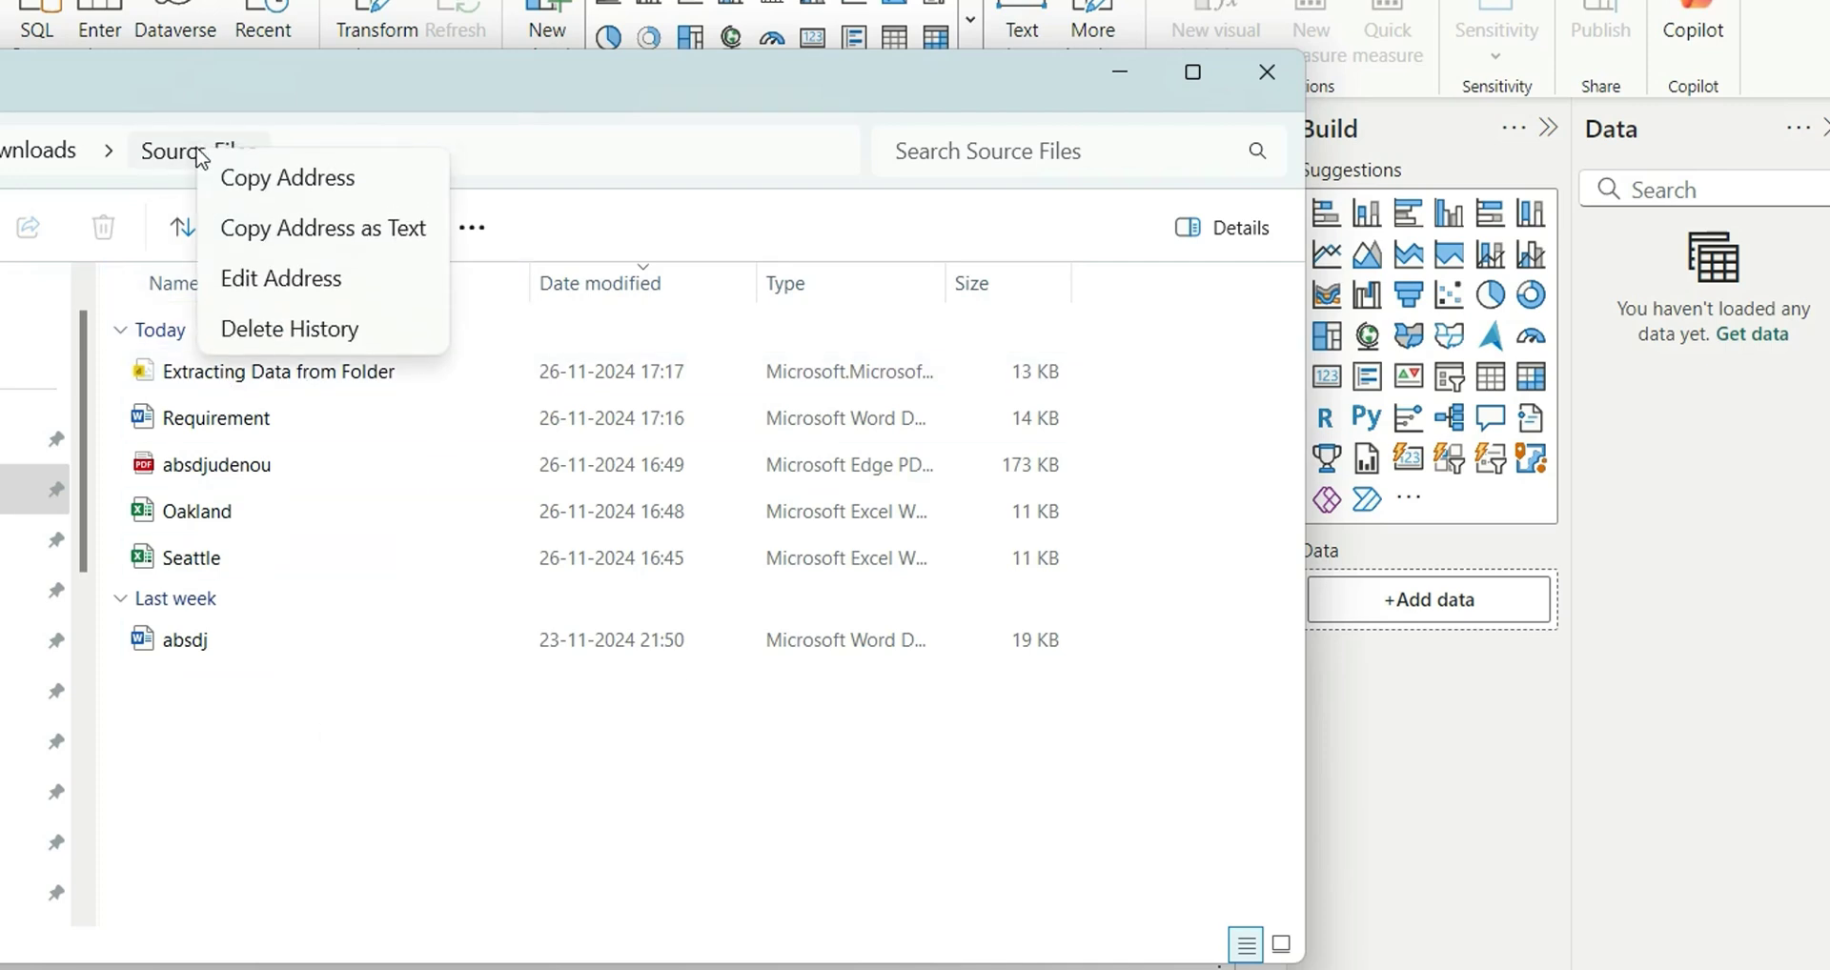
{"action": "left_click", "coordinate": [342, 181]}
{"action": "key", "text": "alt+Tab"}
{"action": "key", "text": "ctrl+v"}
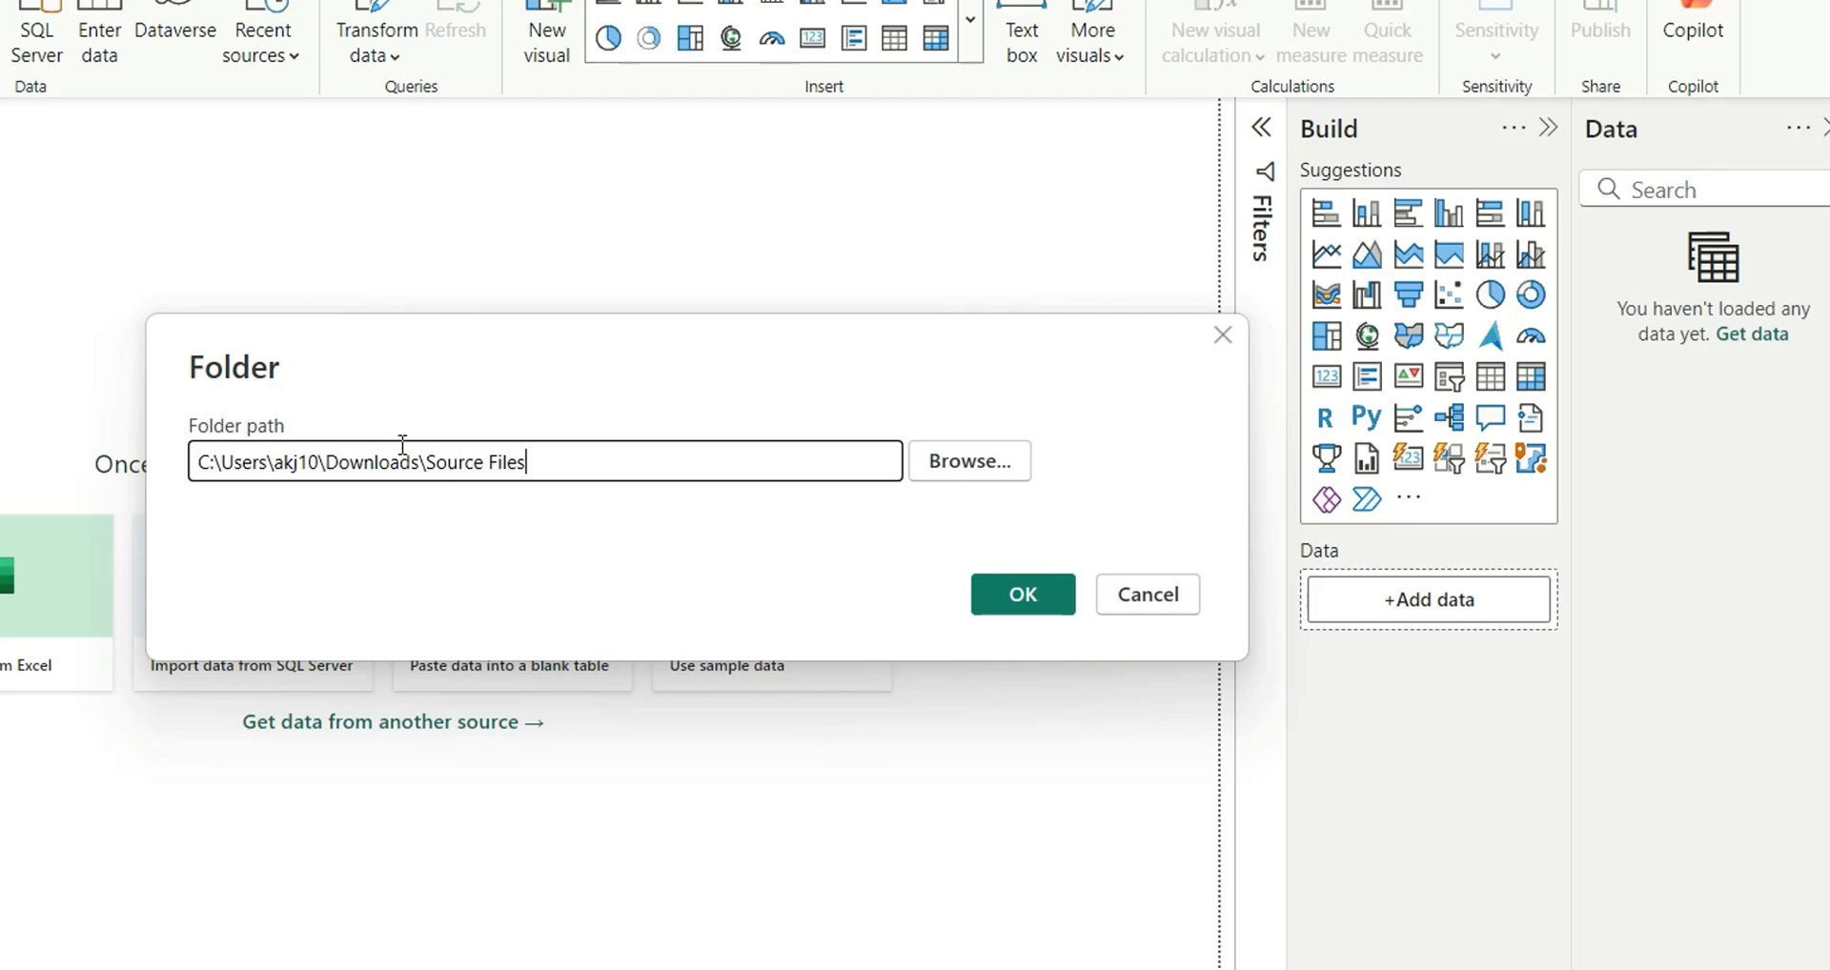
{"action": "left_click", "coordinate": [1032, 594]}
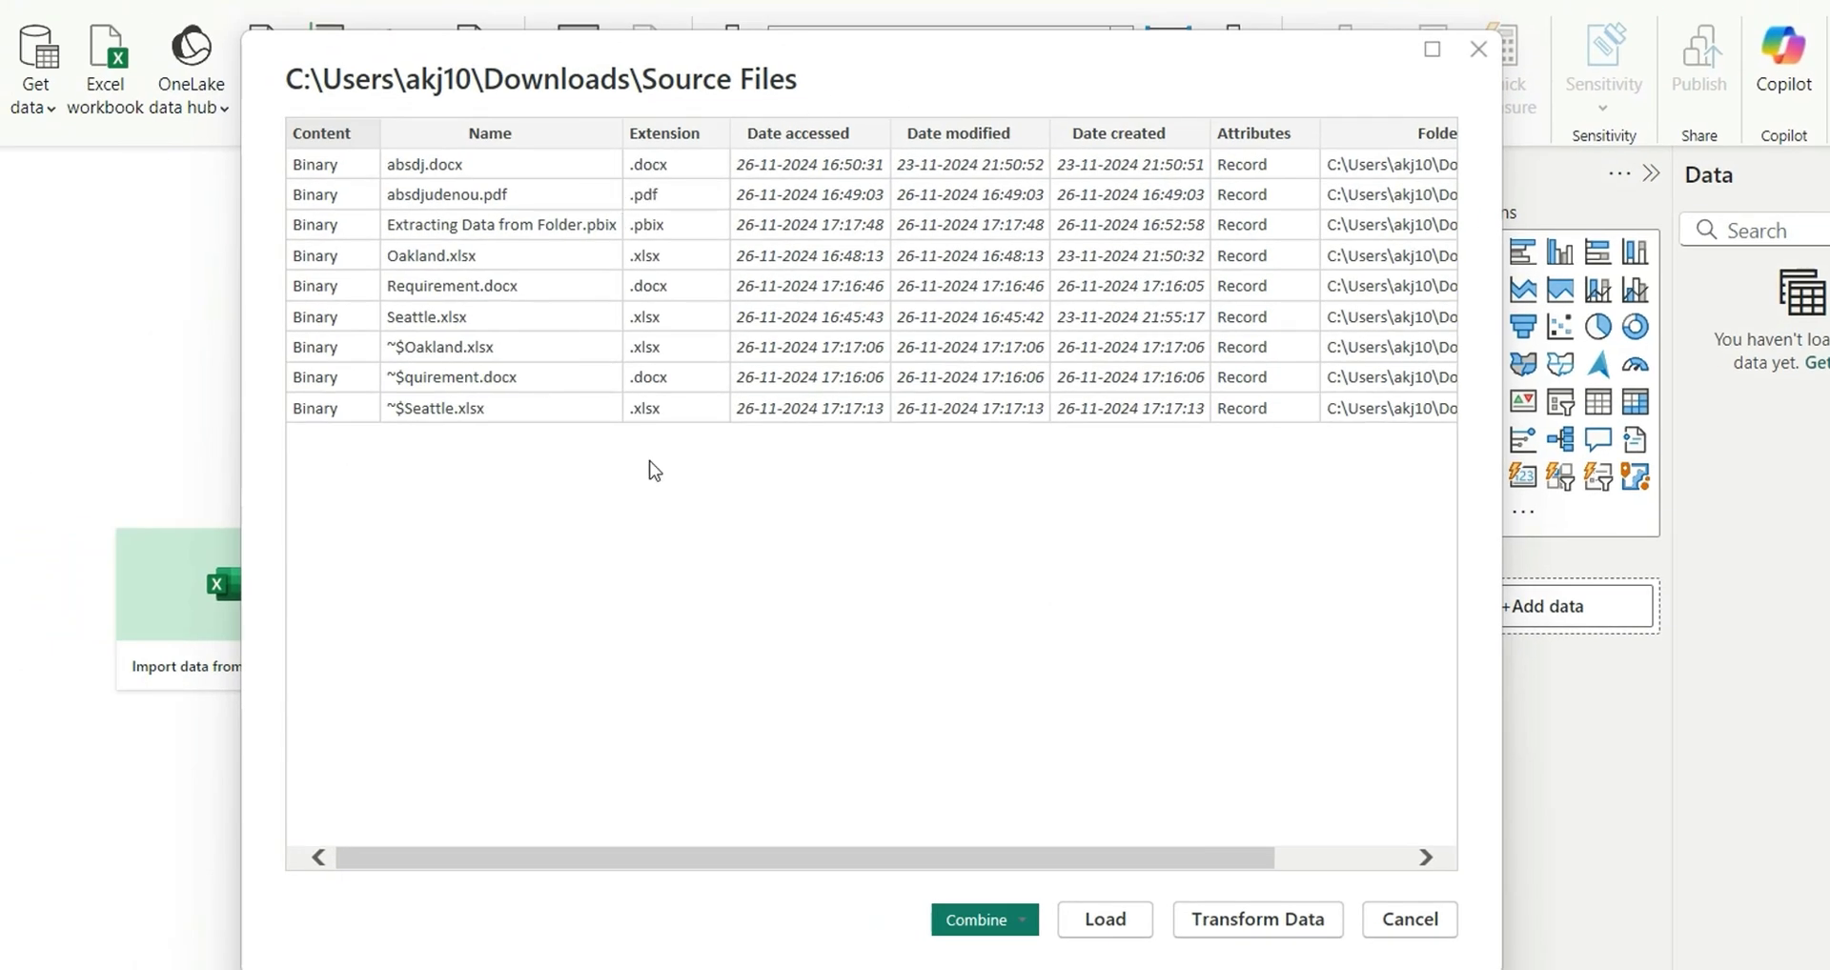
{"action": "left_click", "coordinate": [1280, 923]}
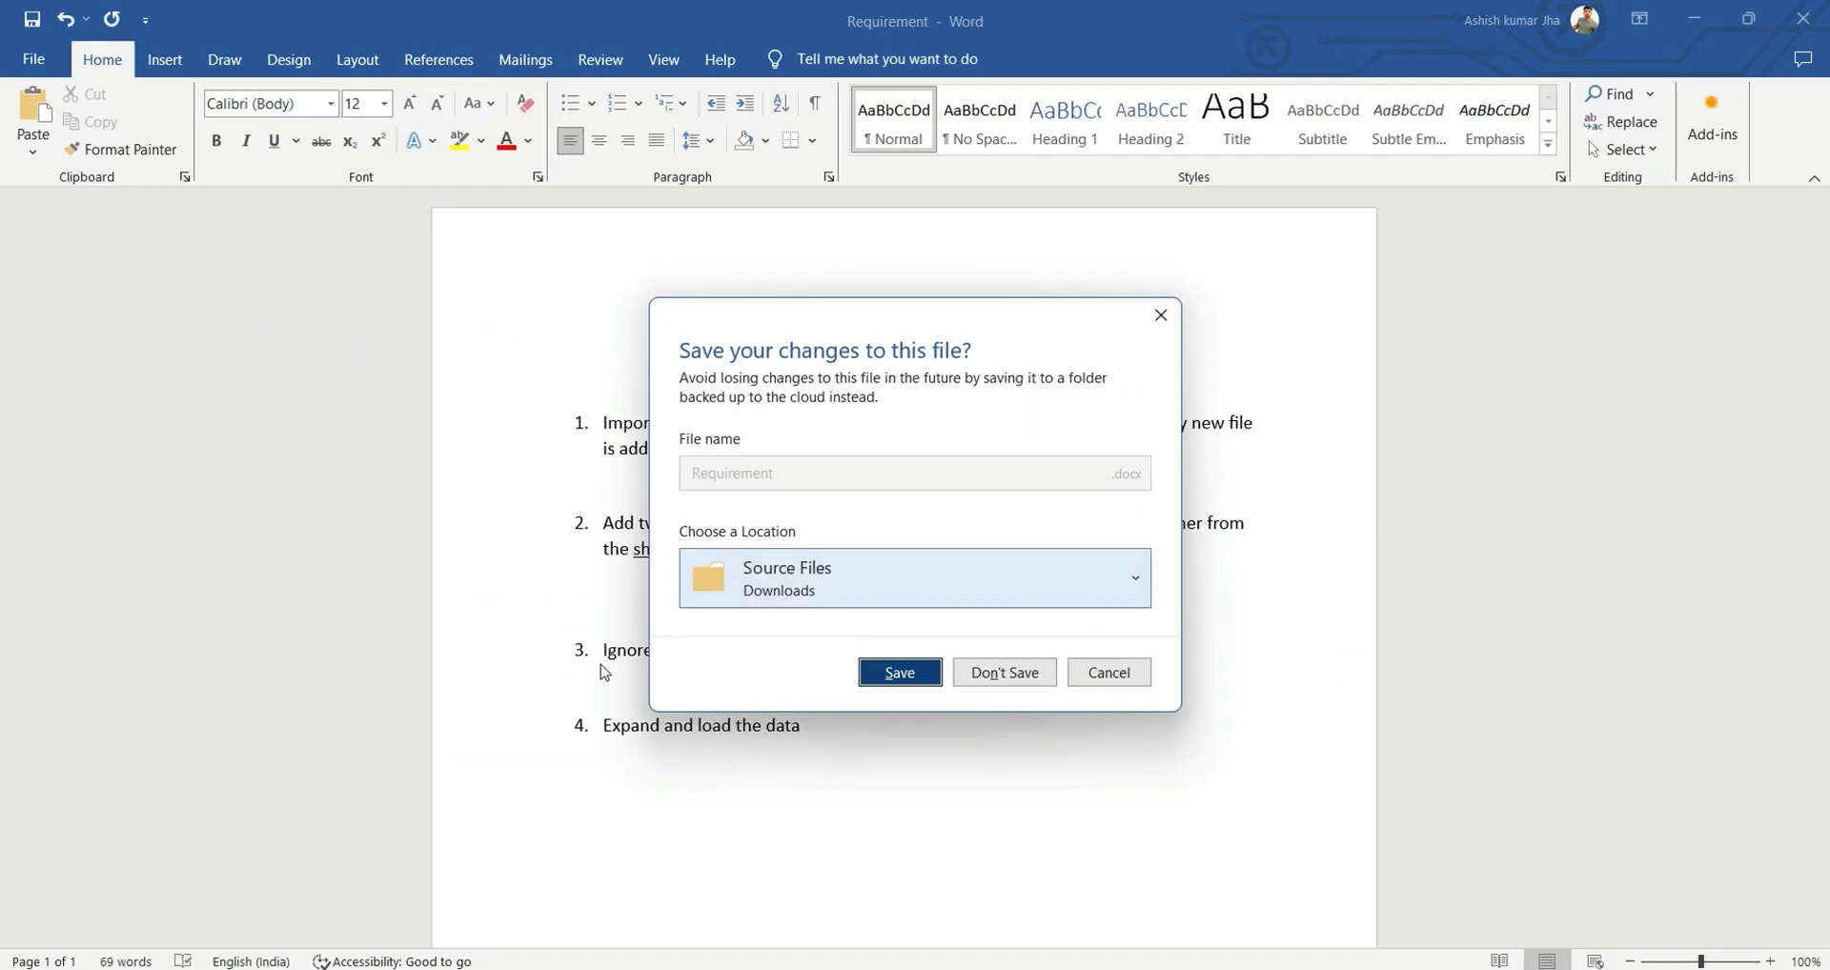
Close the Word requirements document and refresh the Power Query preview to drop the lock files.
{"action": "left_click", "coordinate": [1021, 674]}
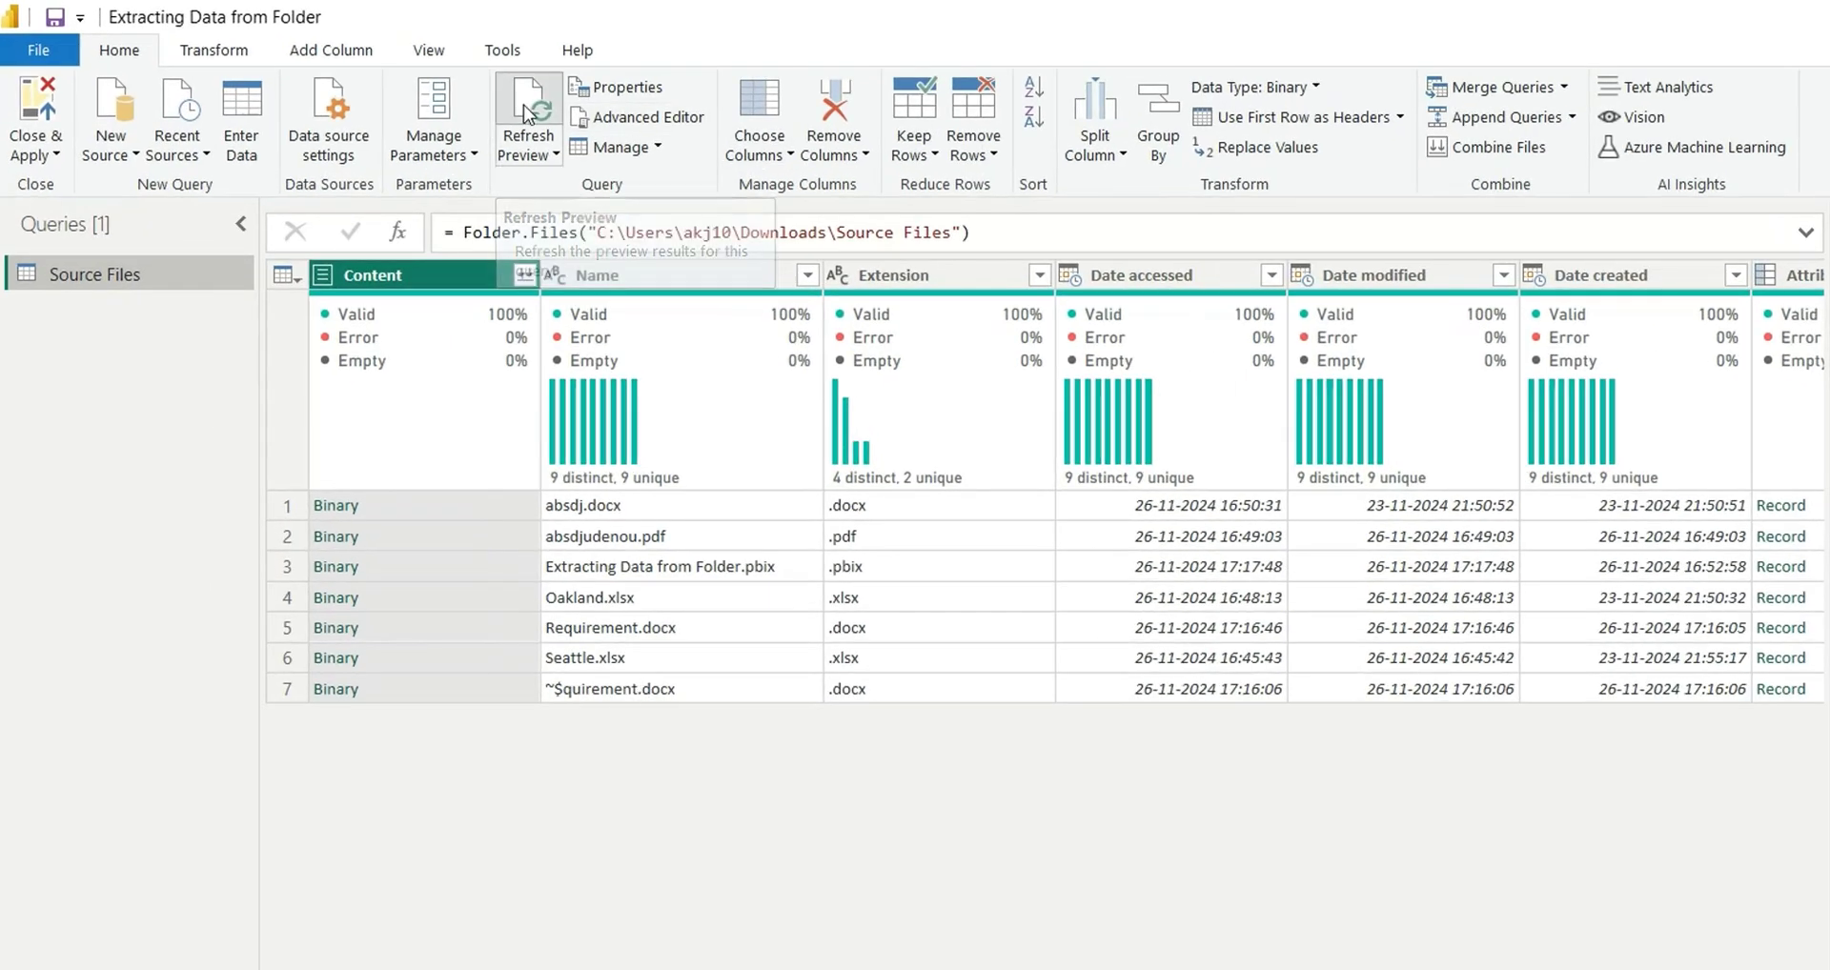
{"action": "left_click", "coordinate": [527, 112]}
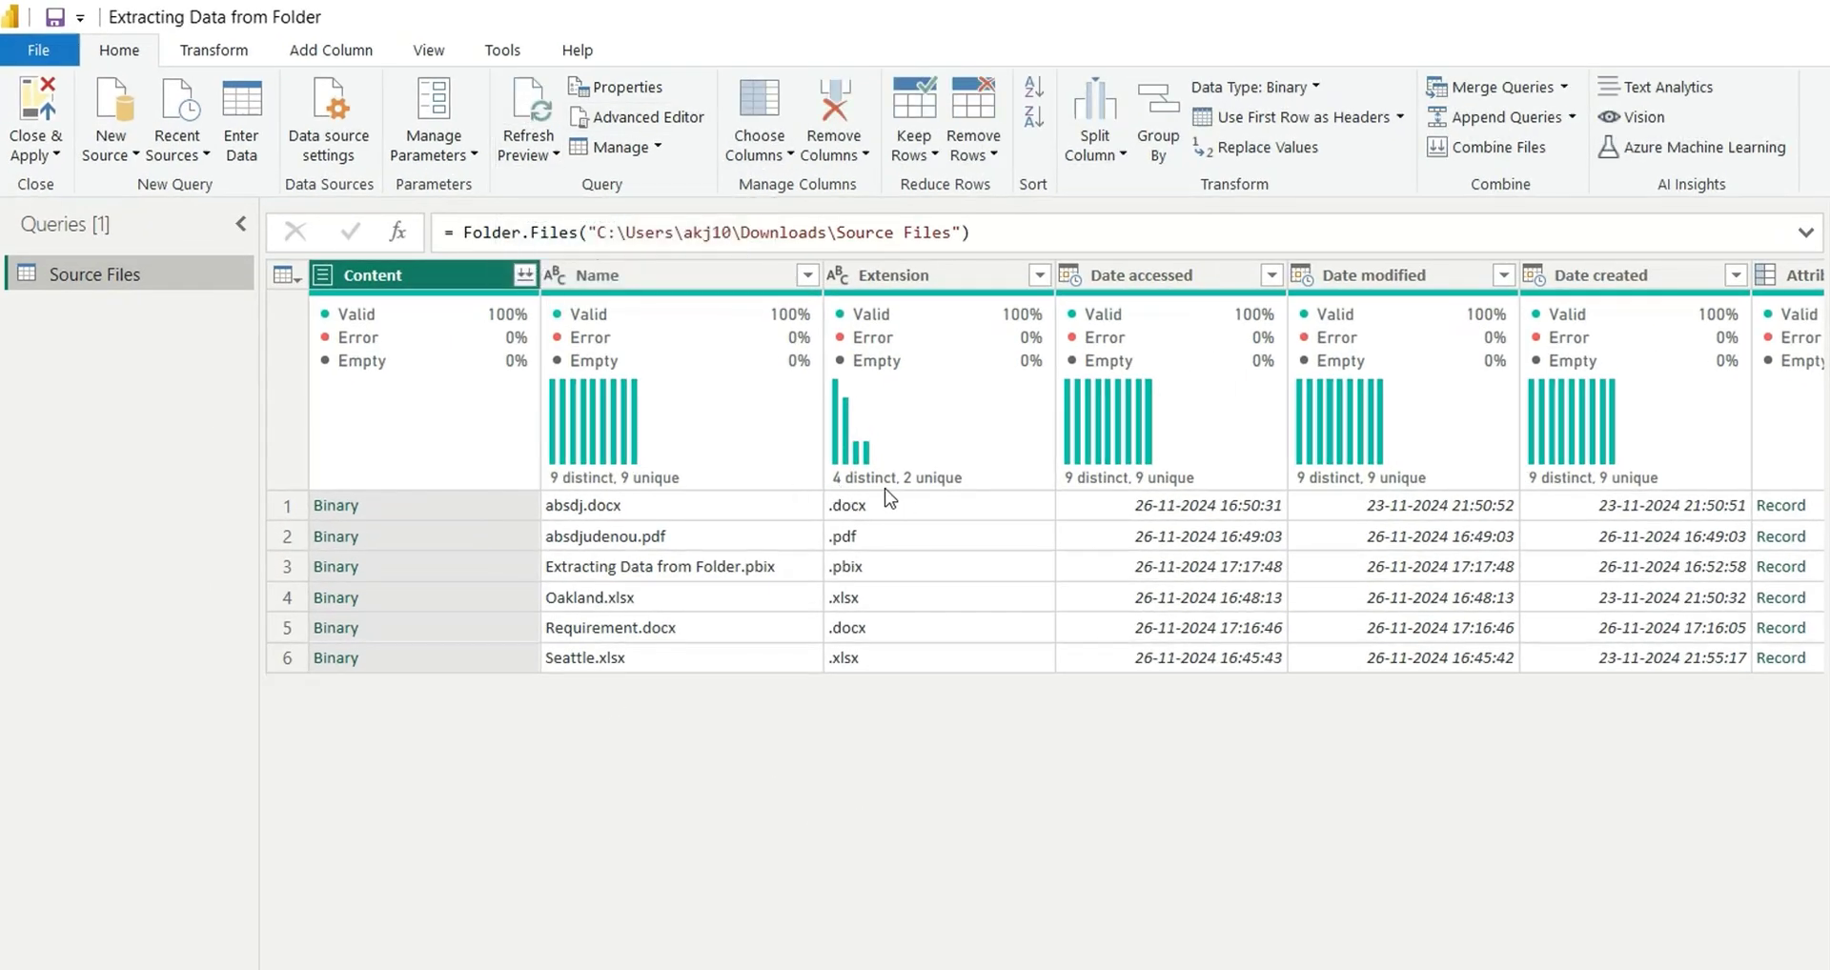
Filter the Extension column to .xlsx only, leaving Oakland.xlsx and Seattle.xlsx.
{"action": "mouse_move", "coordinate": [889, 496]}
{"action": "left_click", "coordinate": [1039, 275]}
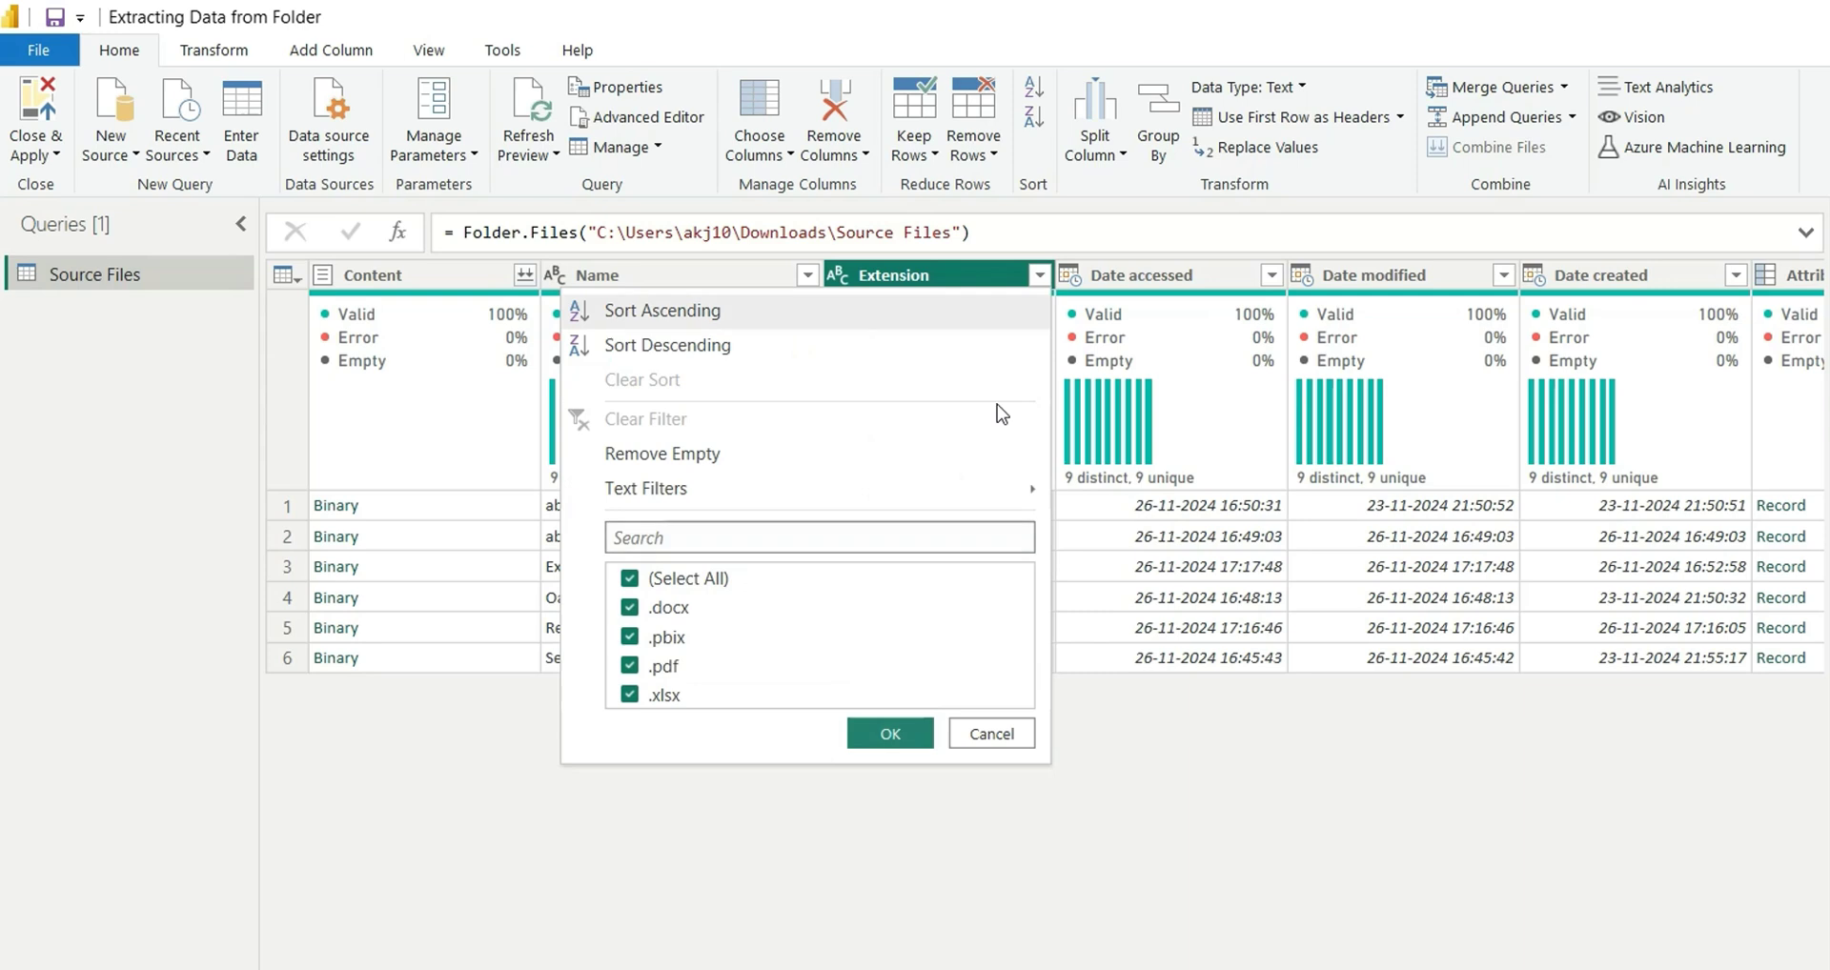
{"action": "left_click", "coordinate": [631, 579]}
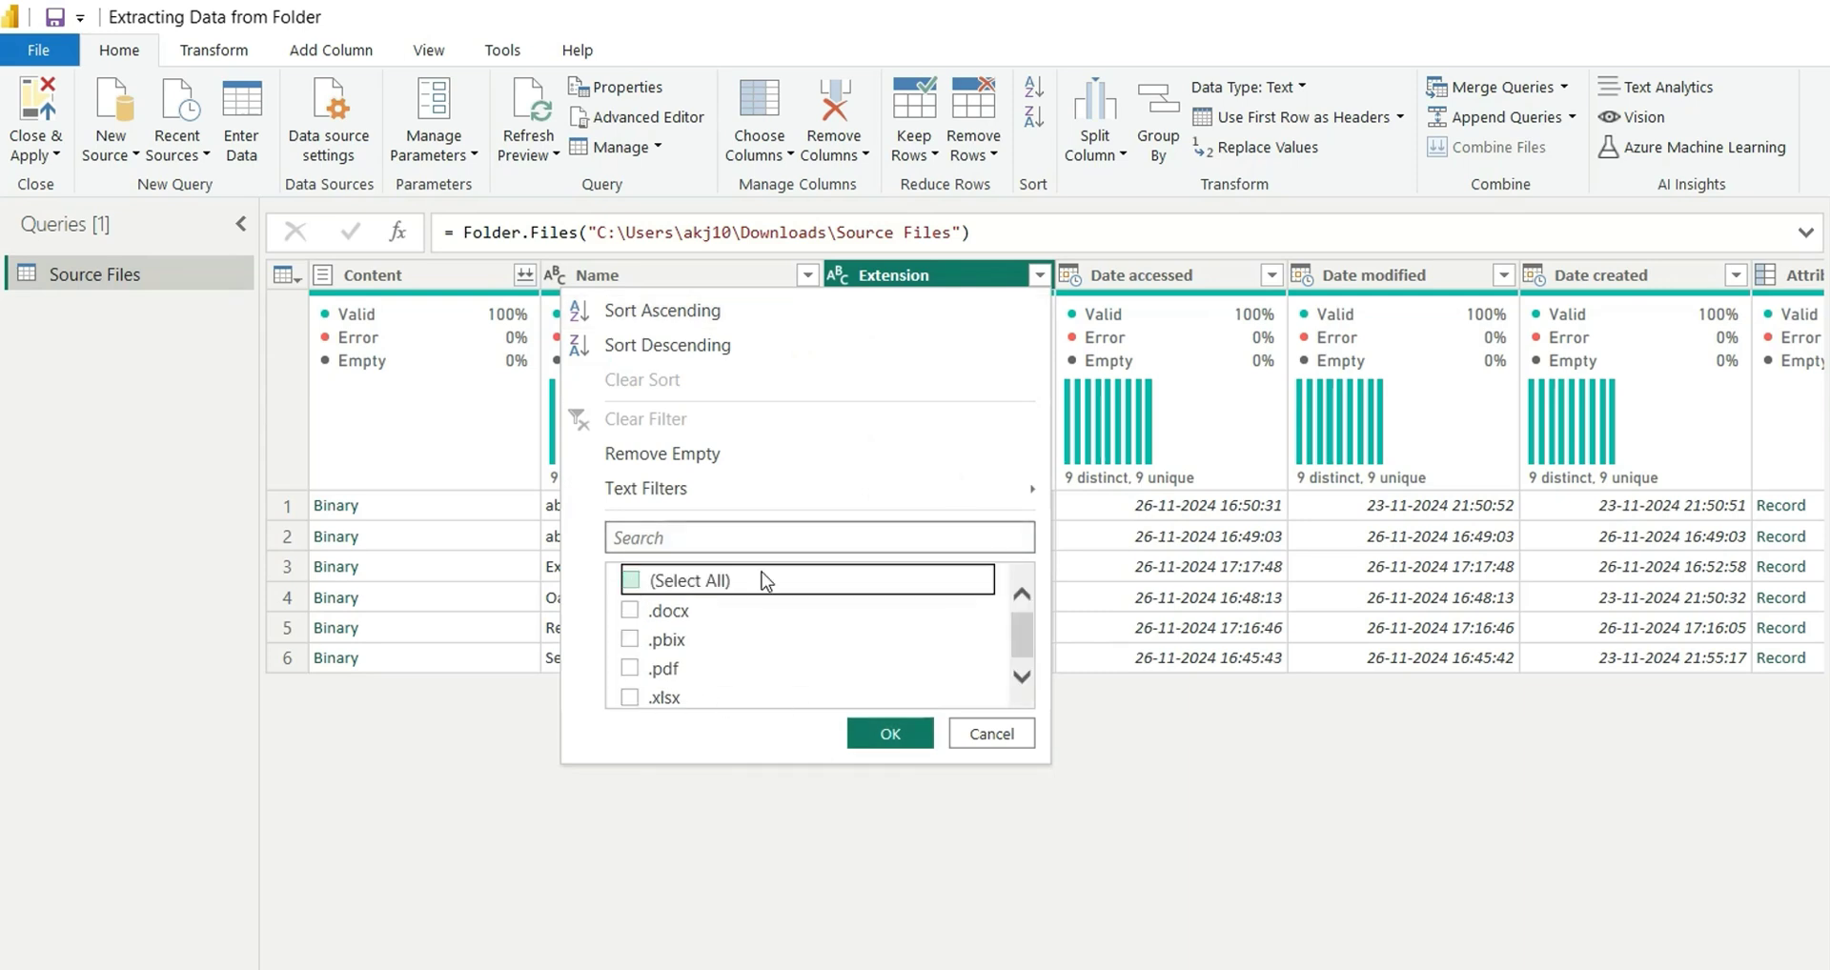
{"action": "left_click", "coordinate": [630, 700]}
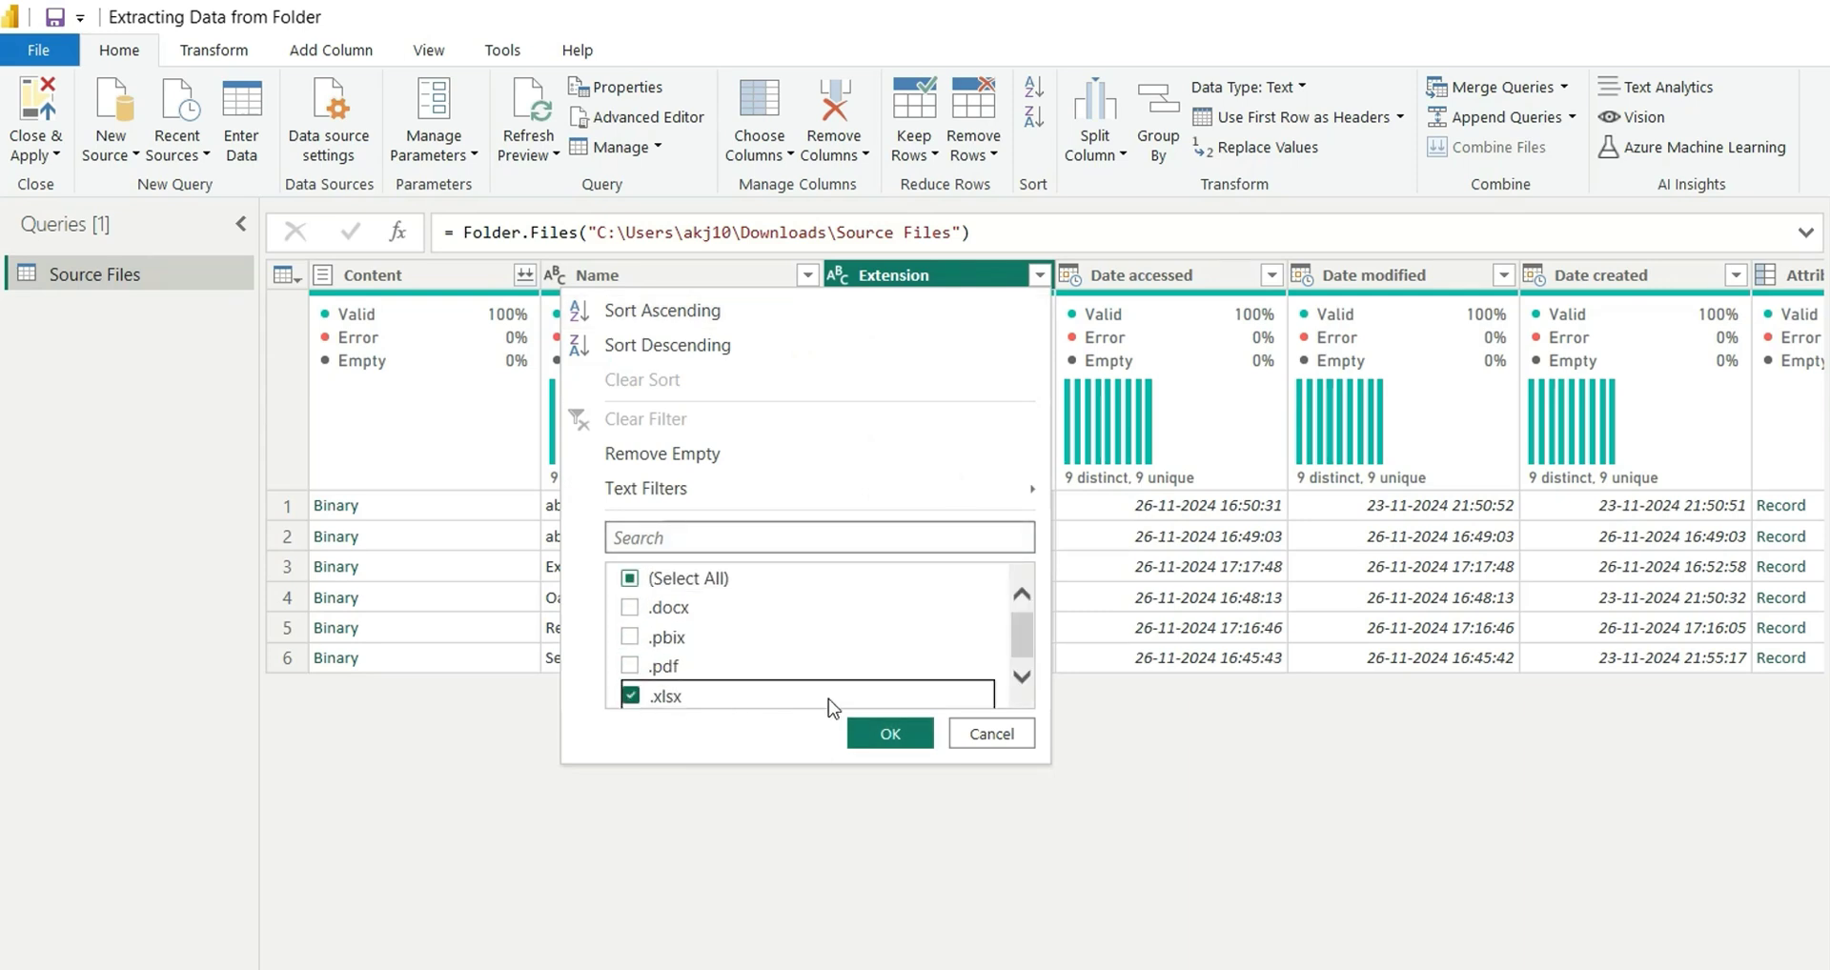
{"action": "left_click", "coordinate": [896, 736]}
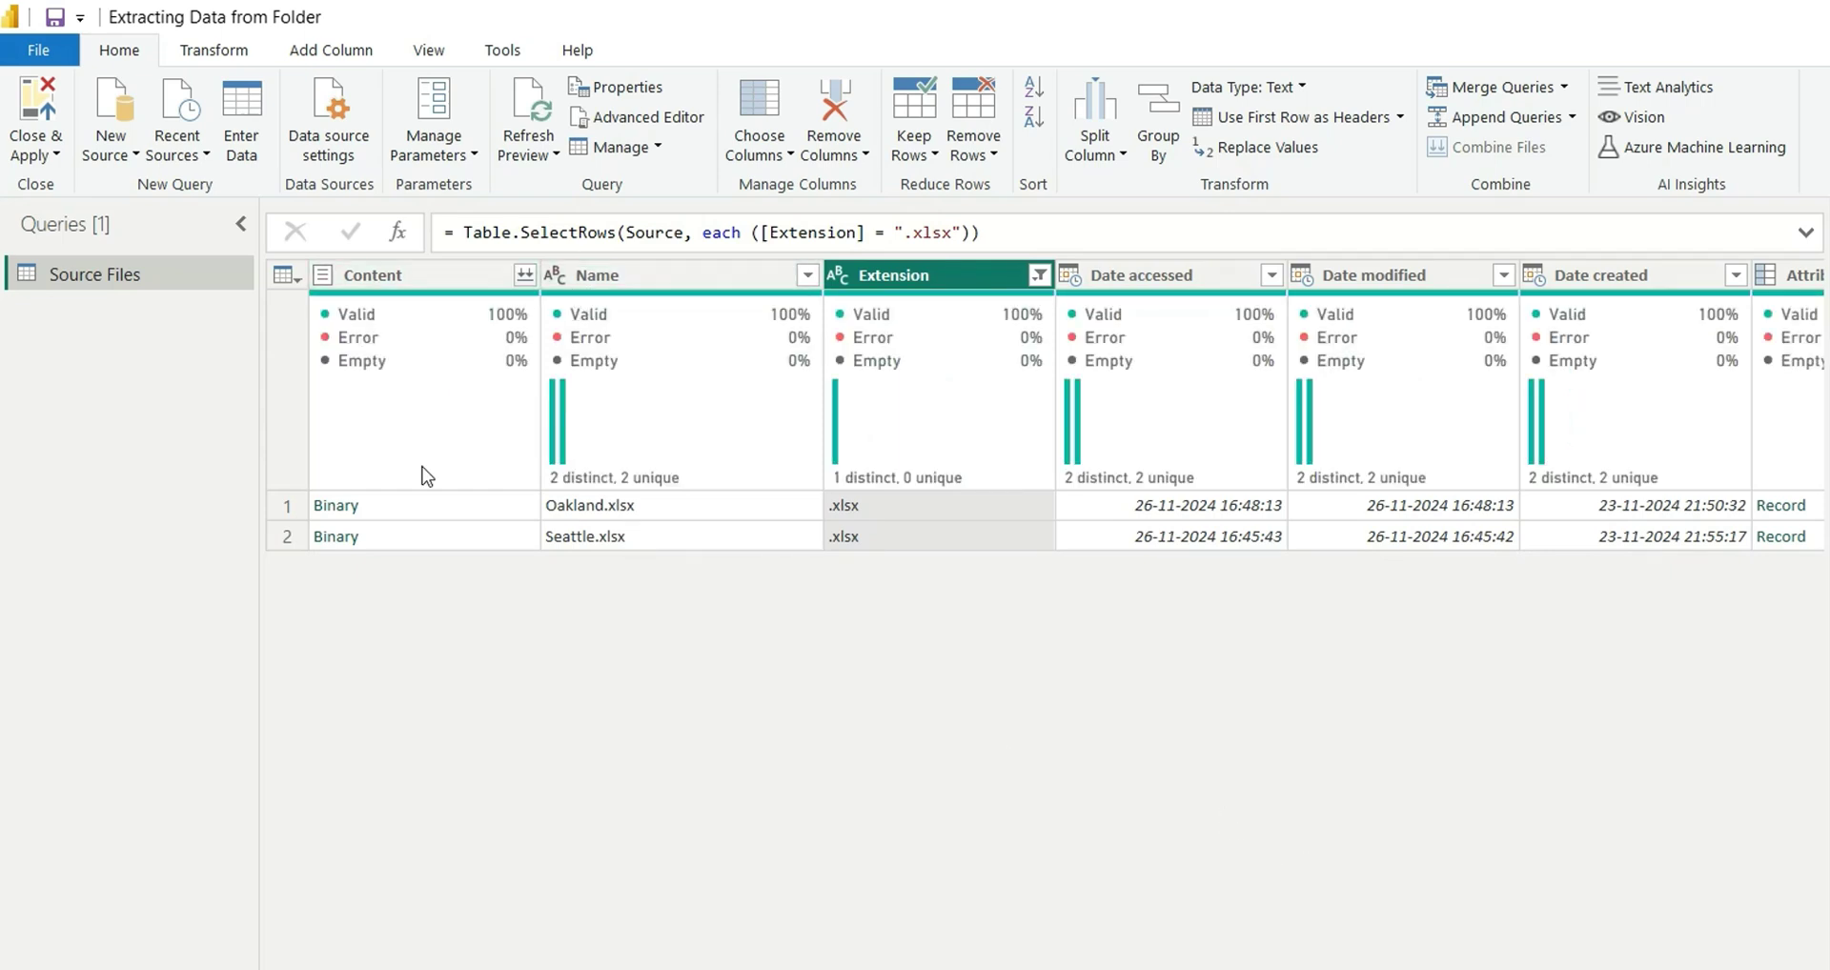
Use Choose Columns to keep only Content and Name, then preview the Oakland.xlsx file details.
{"action": "scroll", "coordinate": [1531, 682], "scroll_direction": "right", "scroll_amount": 3}
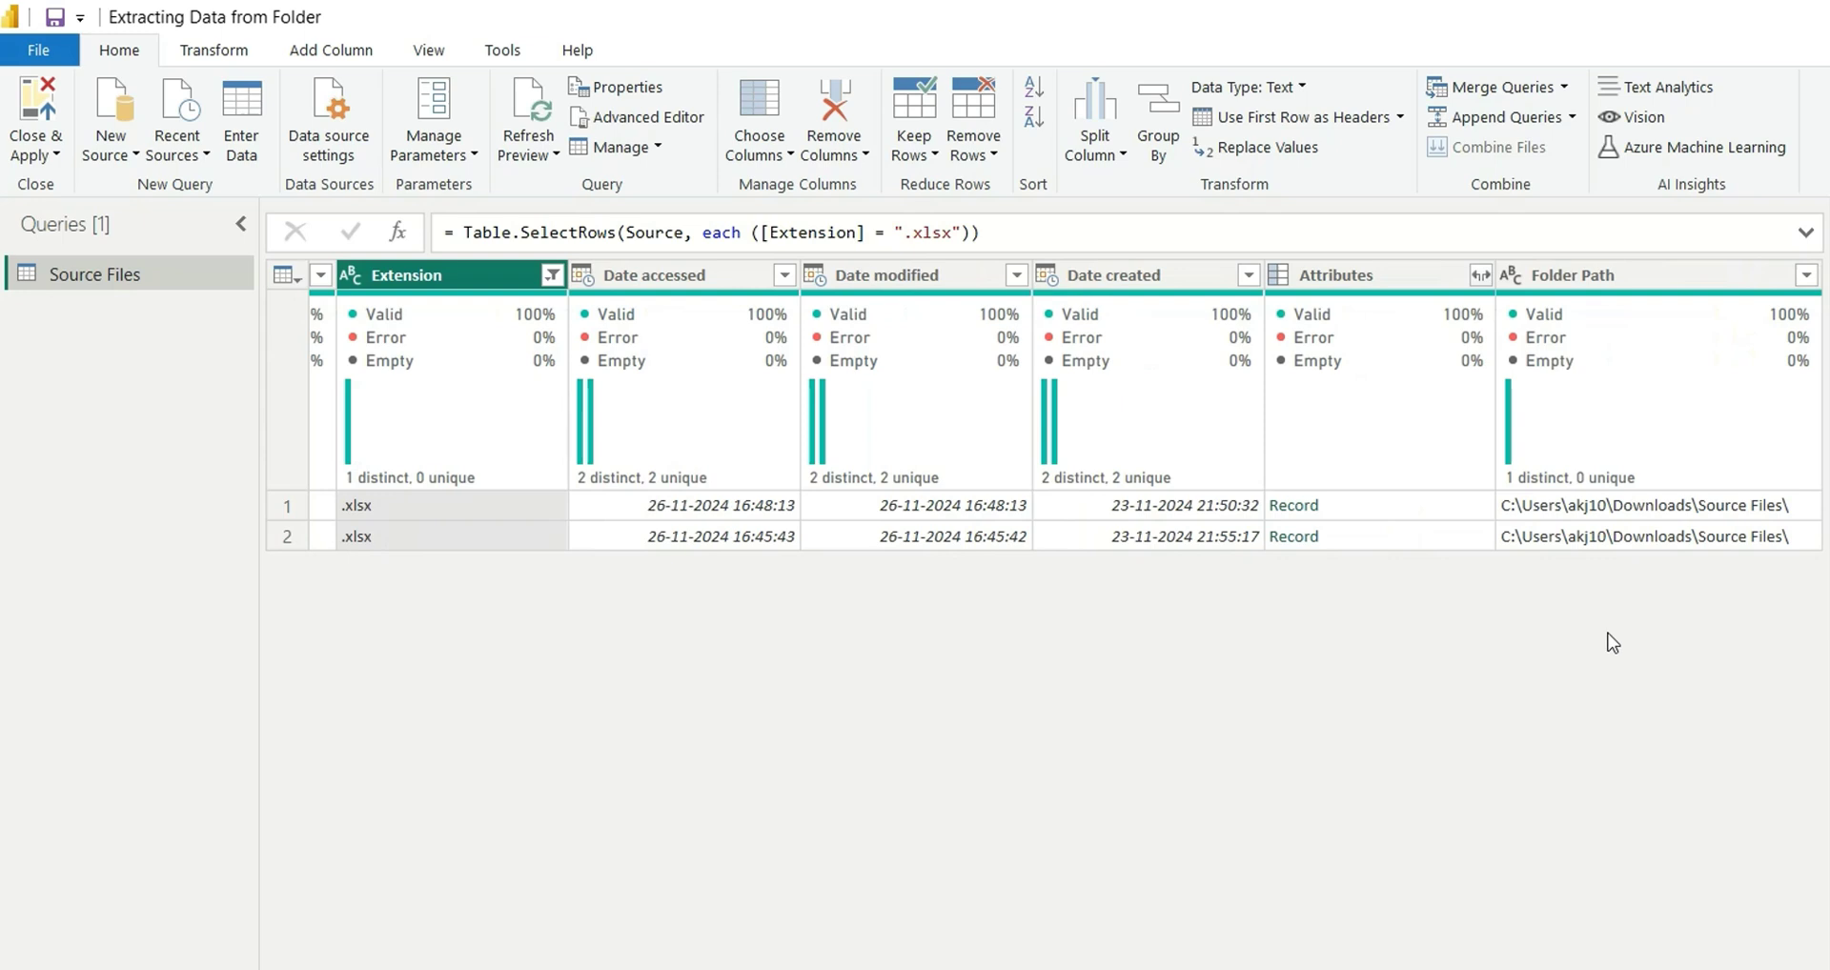
{"action": "scroll", "coordinate": [1606, 642], "scroll_direction": "left", "scroll_amount": 3}
{"action": "left_click", "coordinate": [763, 117]}
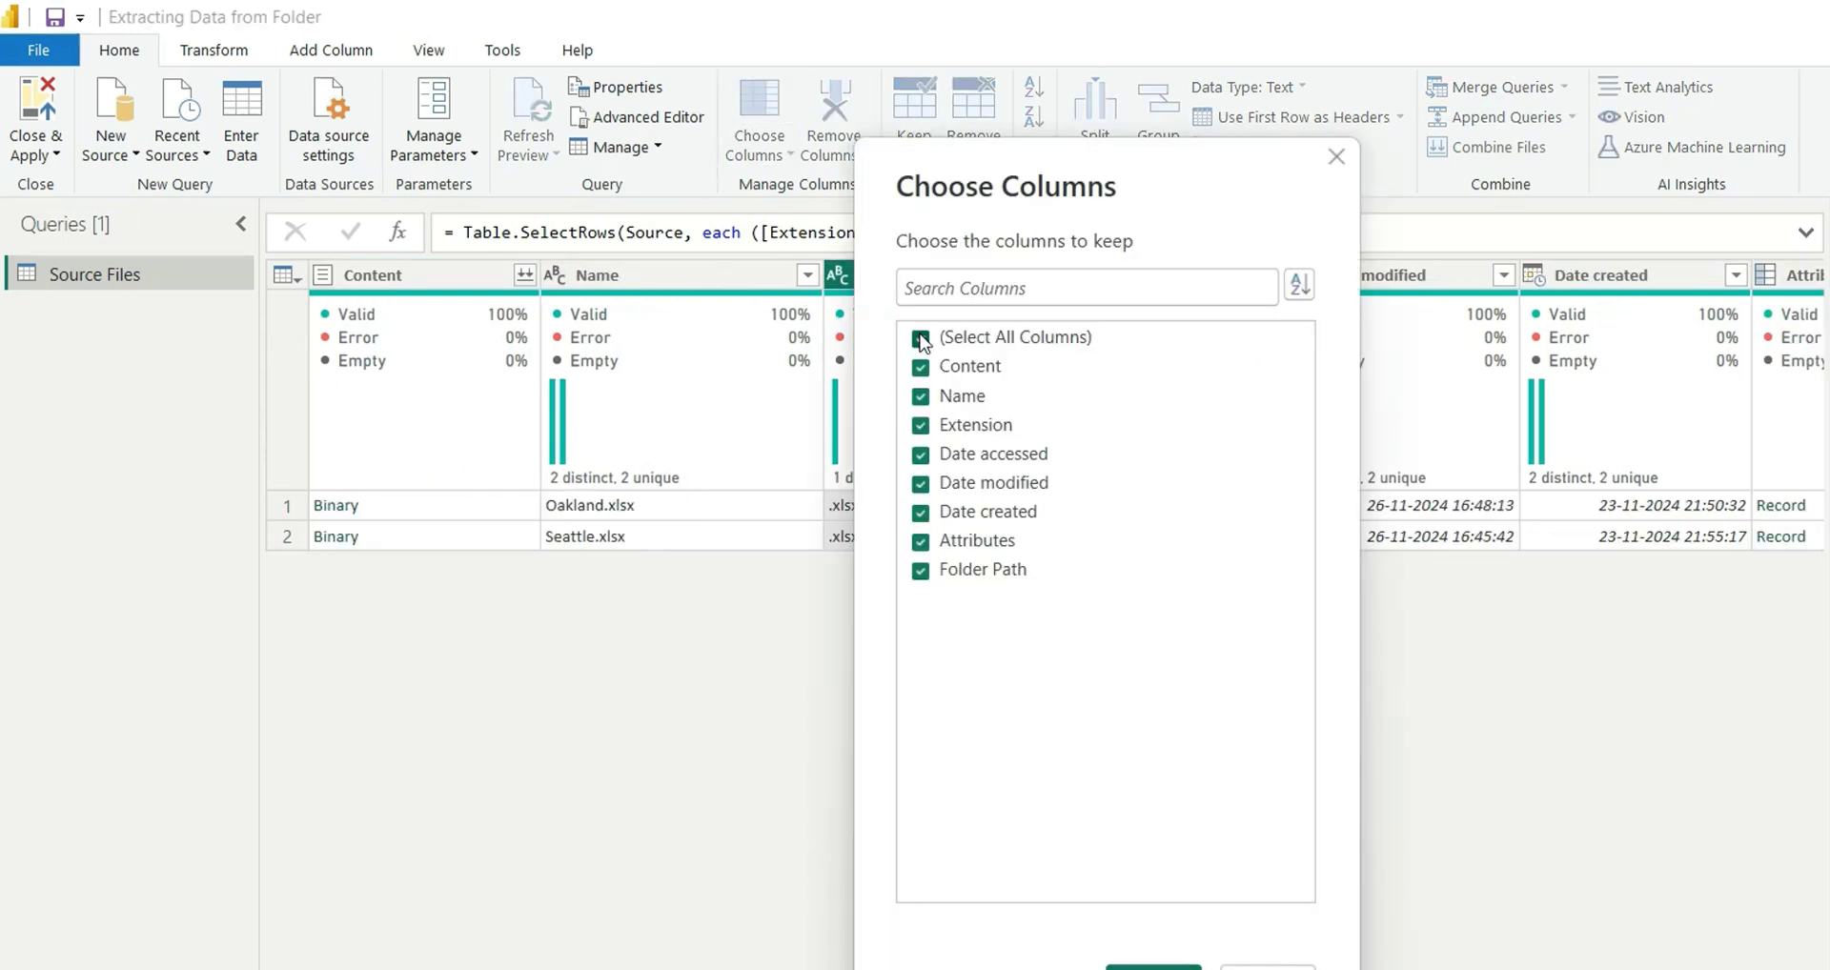
{"action": "left_click", "coordinate": [921, 338]}
{"action": "left_click", "coordinate": [920, 368]}
{"action": "left_click", "coordinate": [921, 397]}
{"action": "left_click", "coordinate": [1153, 968]}
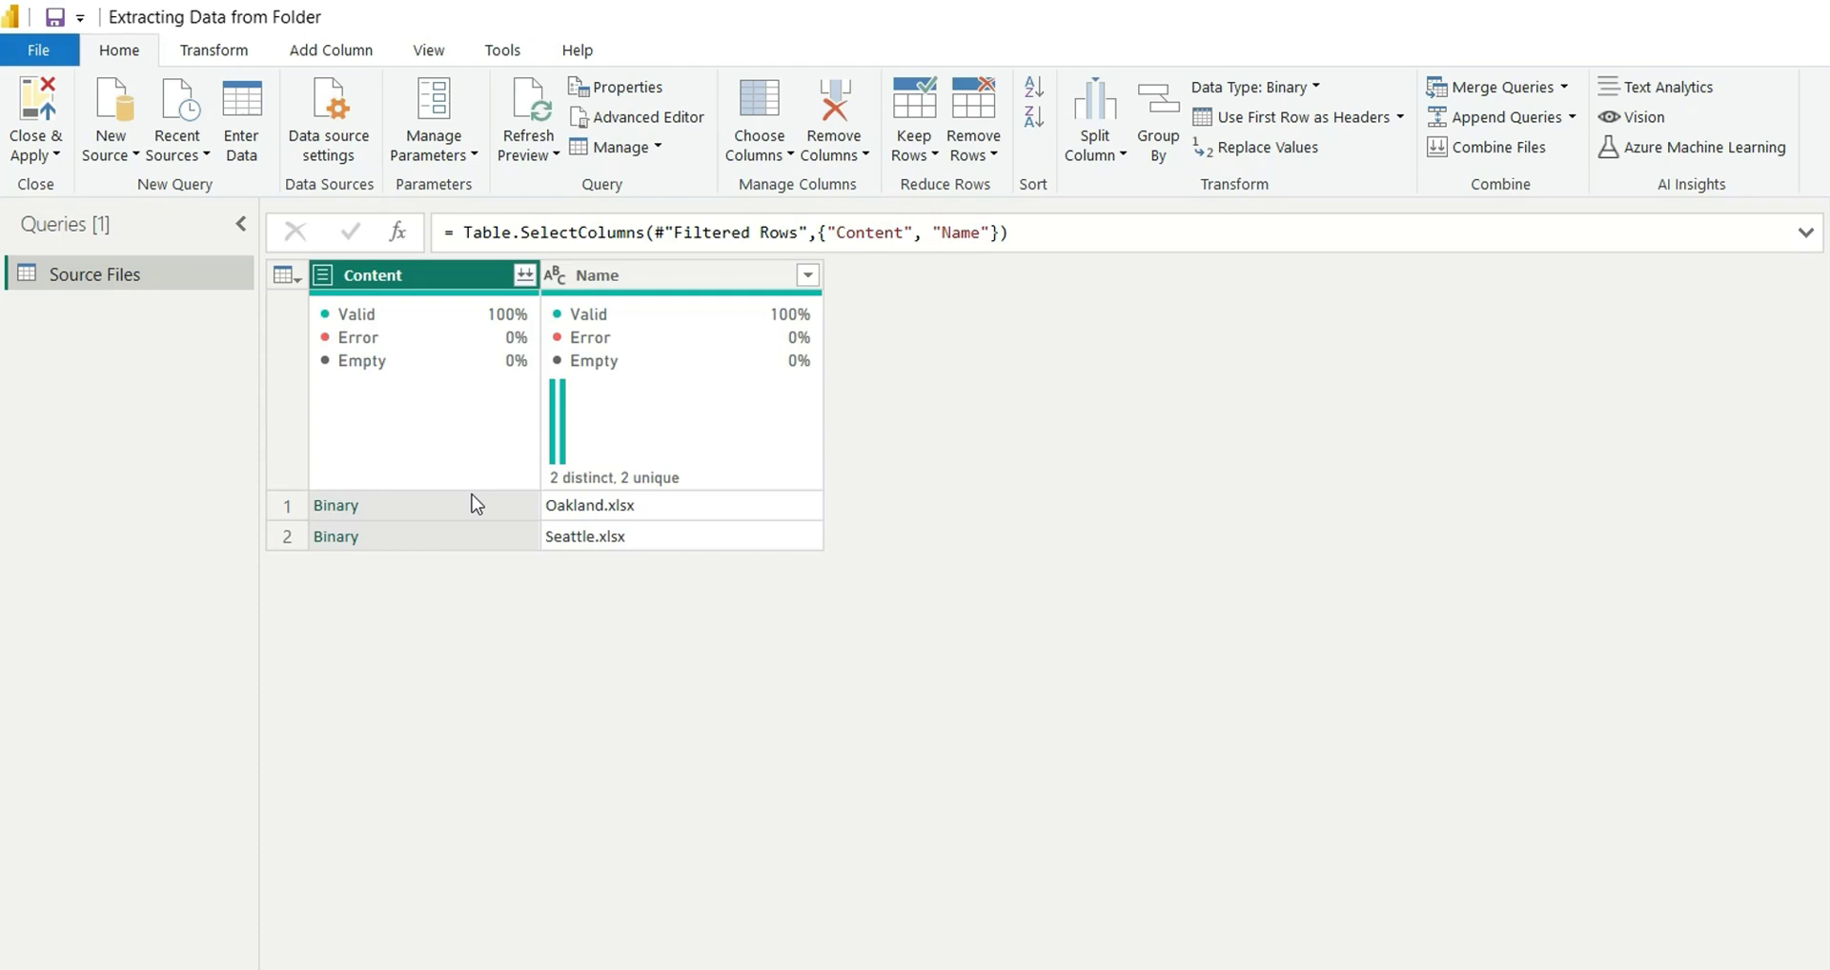
{"action": "left_click", "coordinate": [451, 510]}
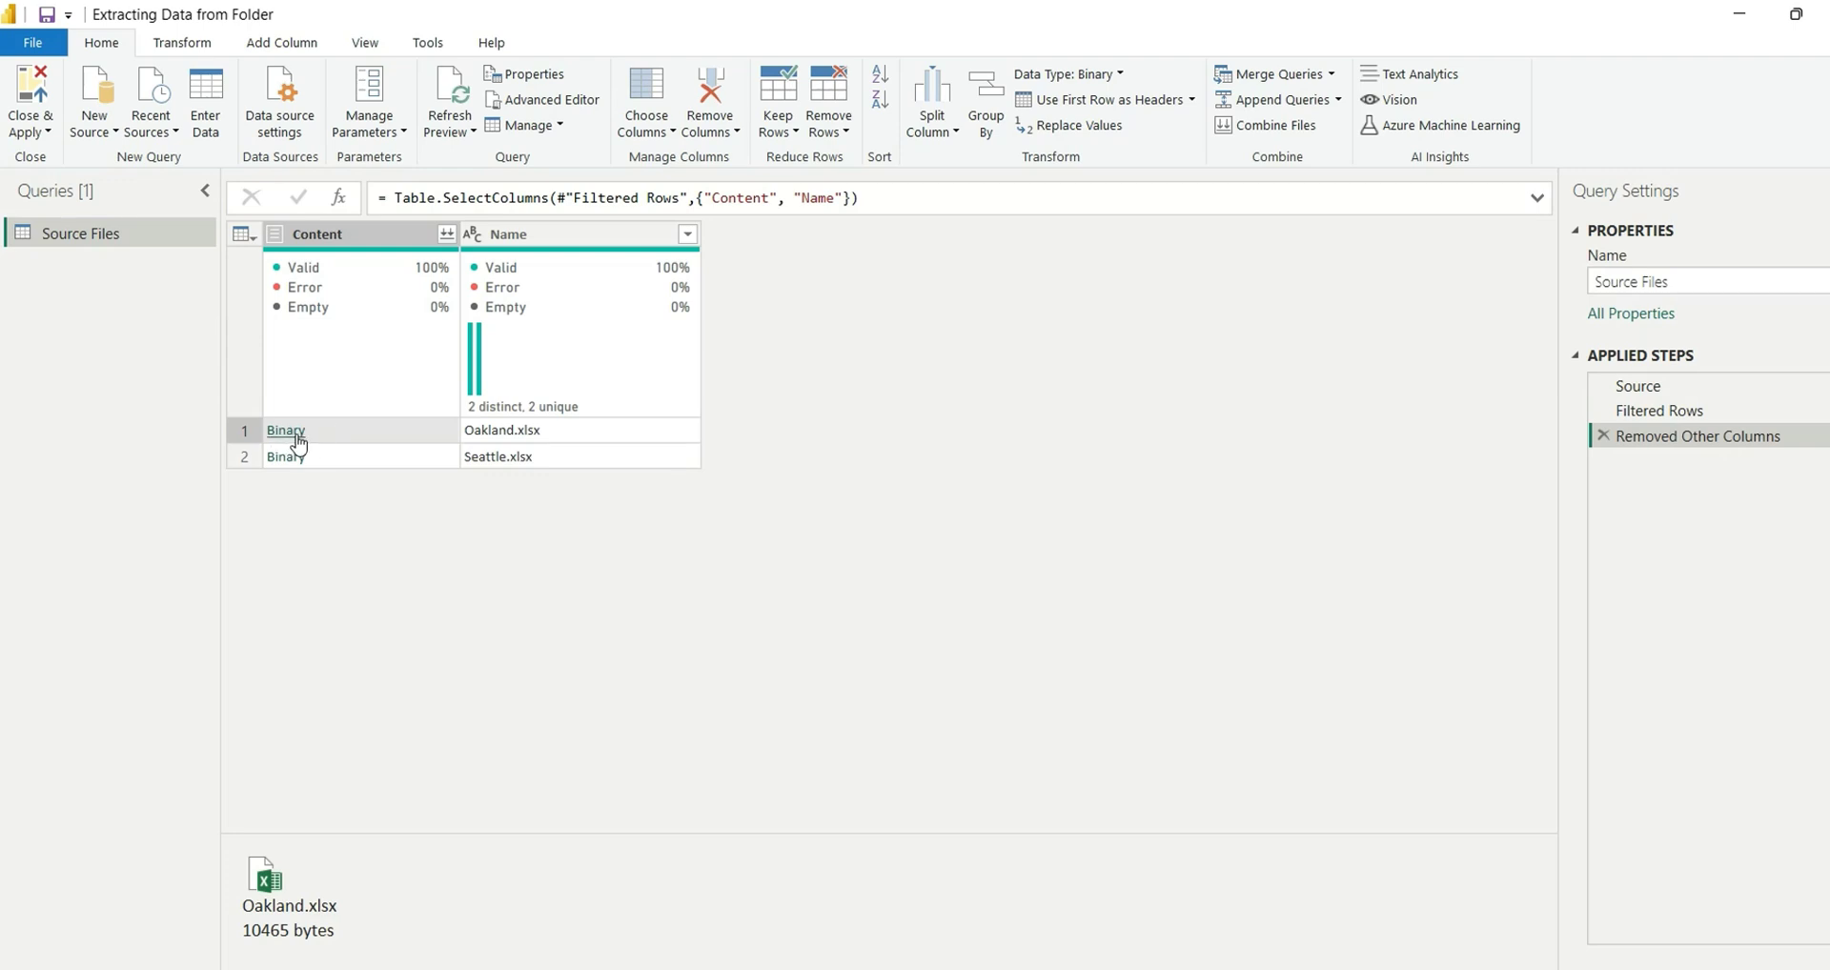
{"action": "left_click", "coordinate": [297, 441]}
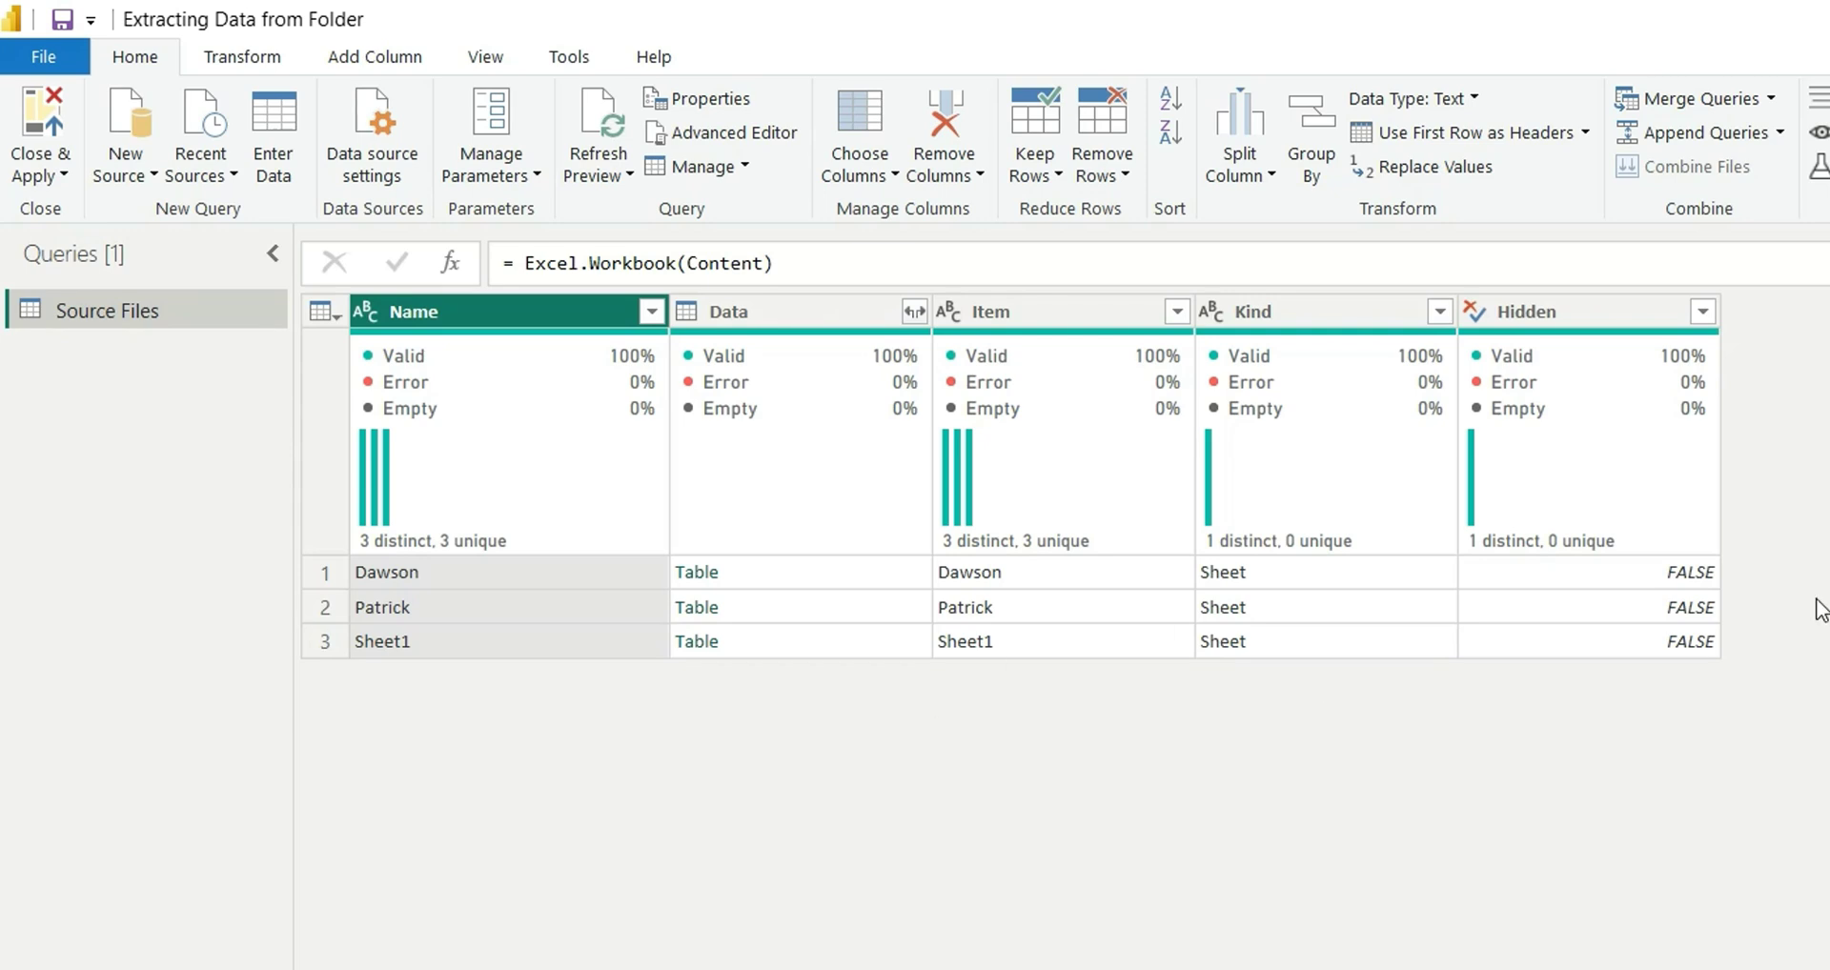
{"action": "key", "text": "Delete"}
{"action": "key", "text": "Delete"}
{"action": "left_click", "coordinate": [786, 307]}
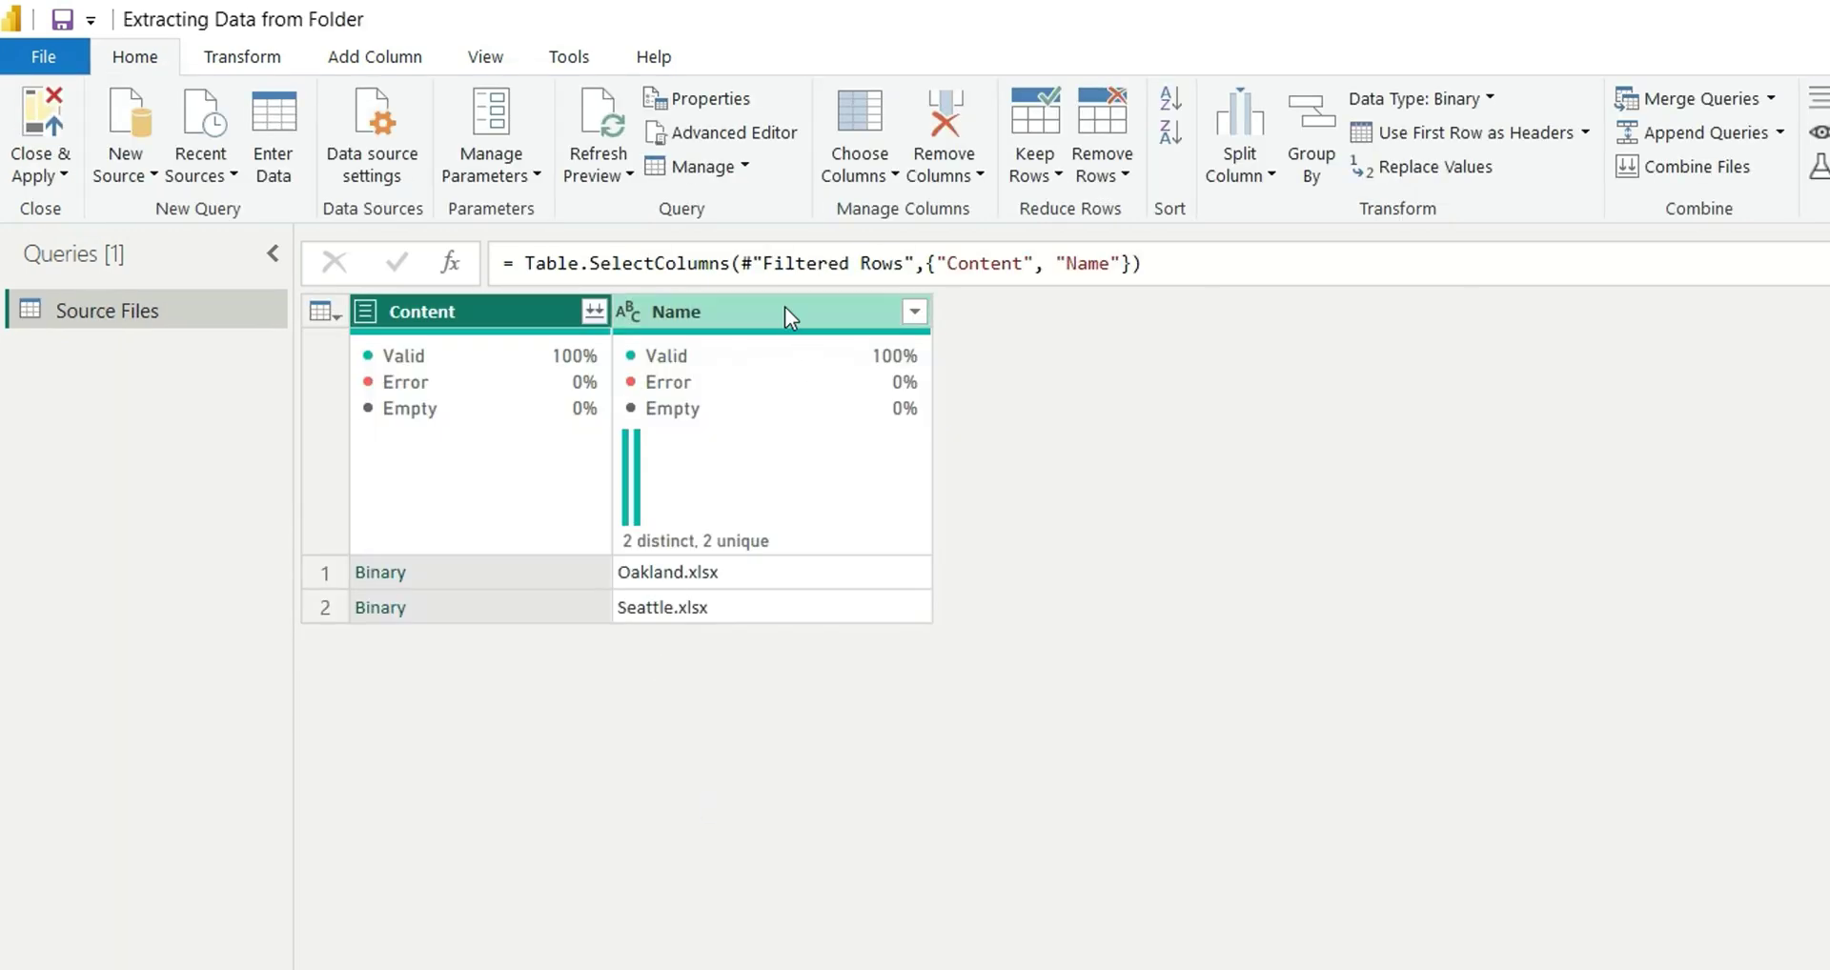
{"action": "left_click", "coordinate": [374, 57]}
Add a custom column called Table with the formula = Excel.Workbook([Content]).
{"action": "left_click", "coordinate": [141, 137]}
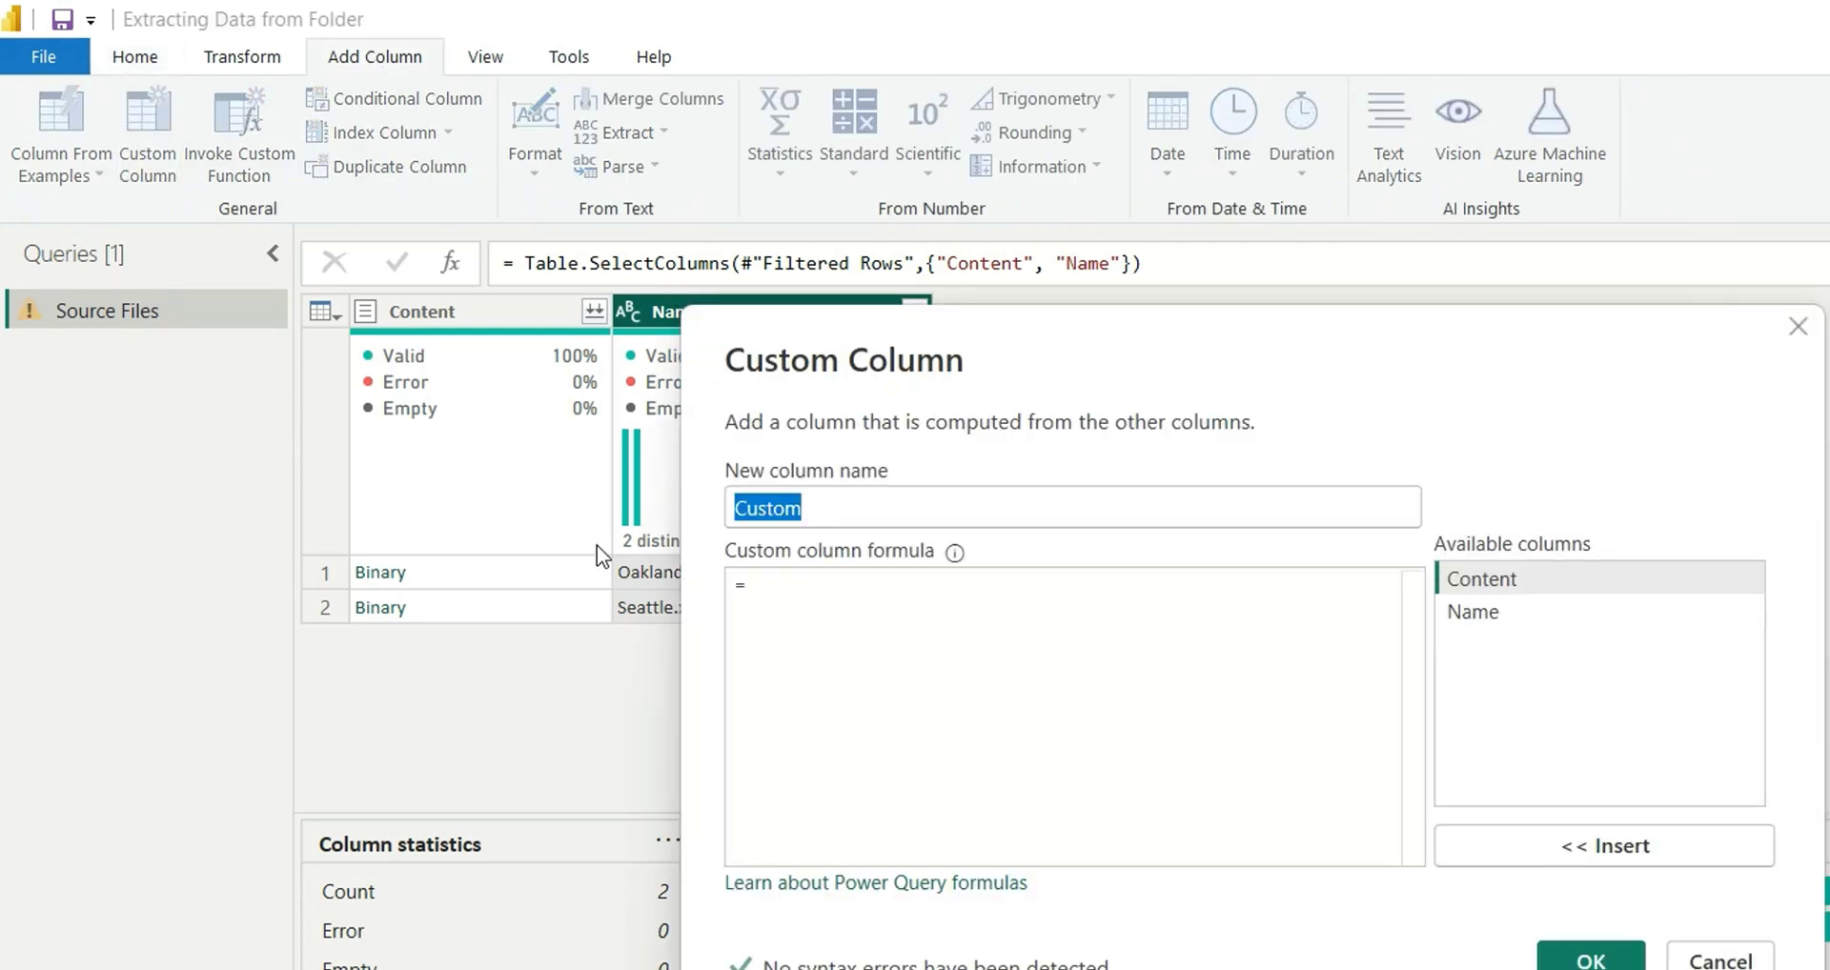
{"action": "type", "text": "Table"}
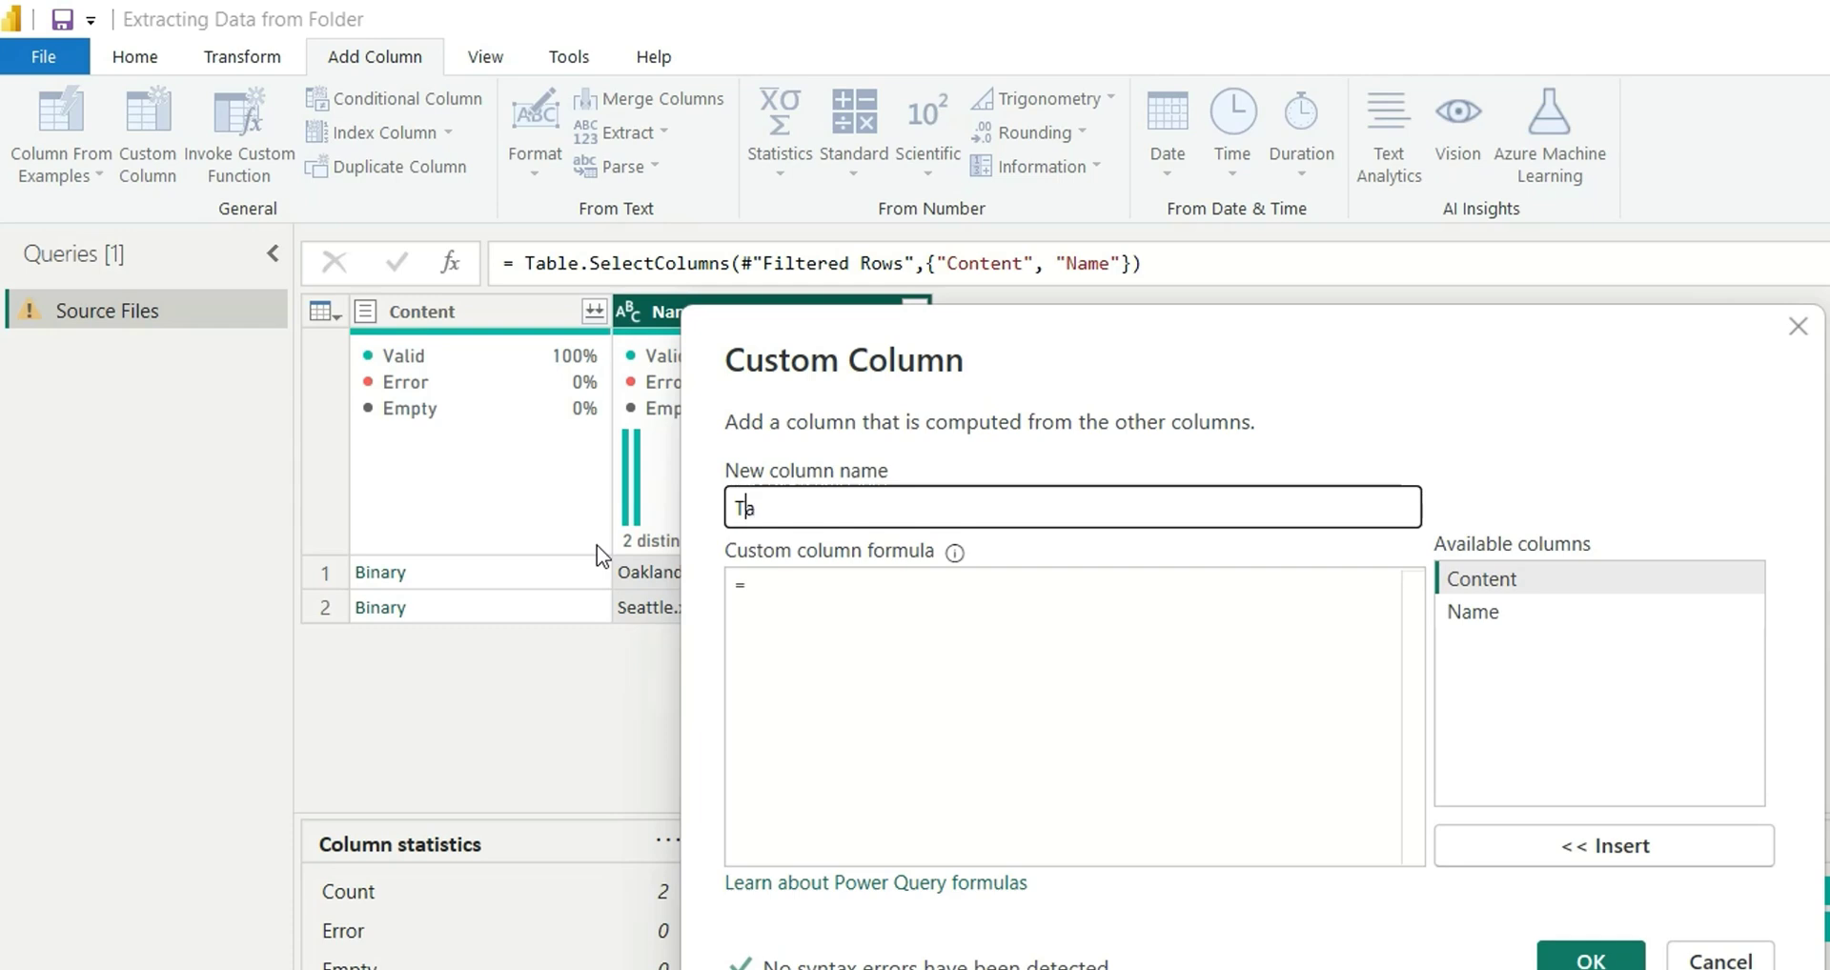
{"action": "left_click", "coordinate": [771, 589]}
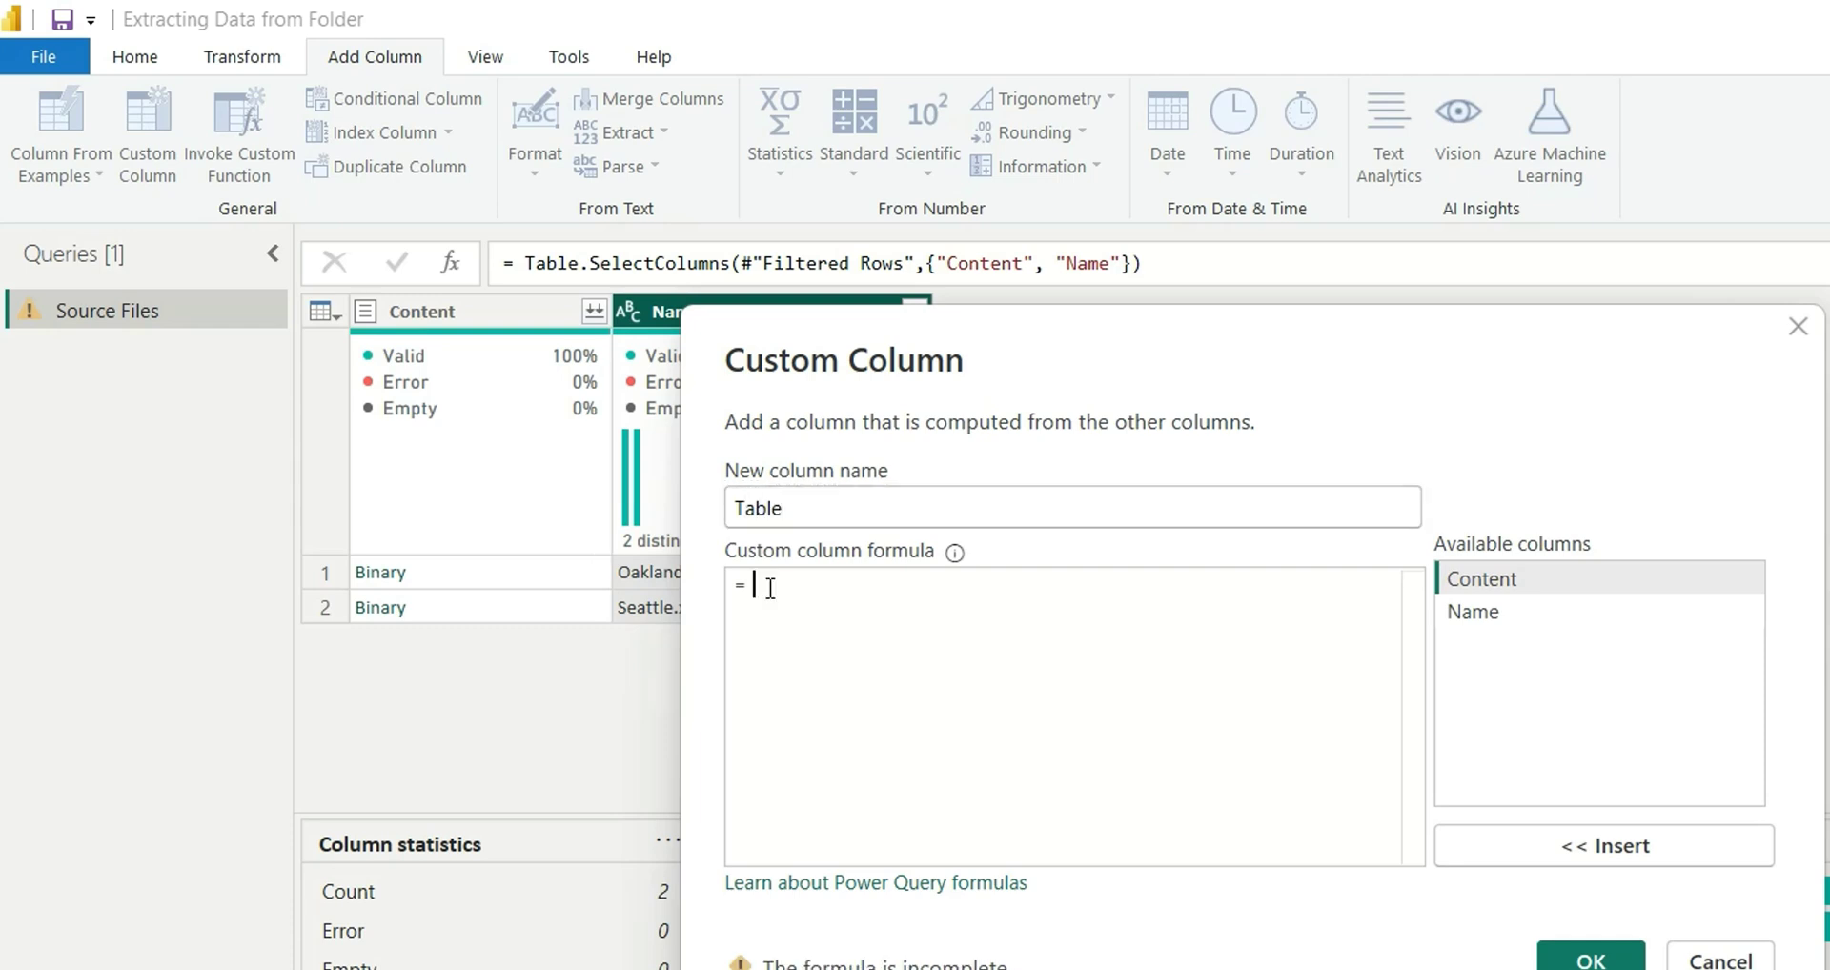
{"action": "type", "text": "Excel"}
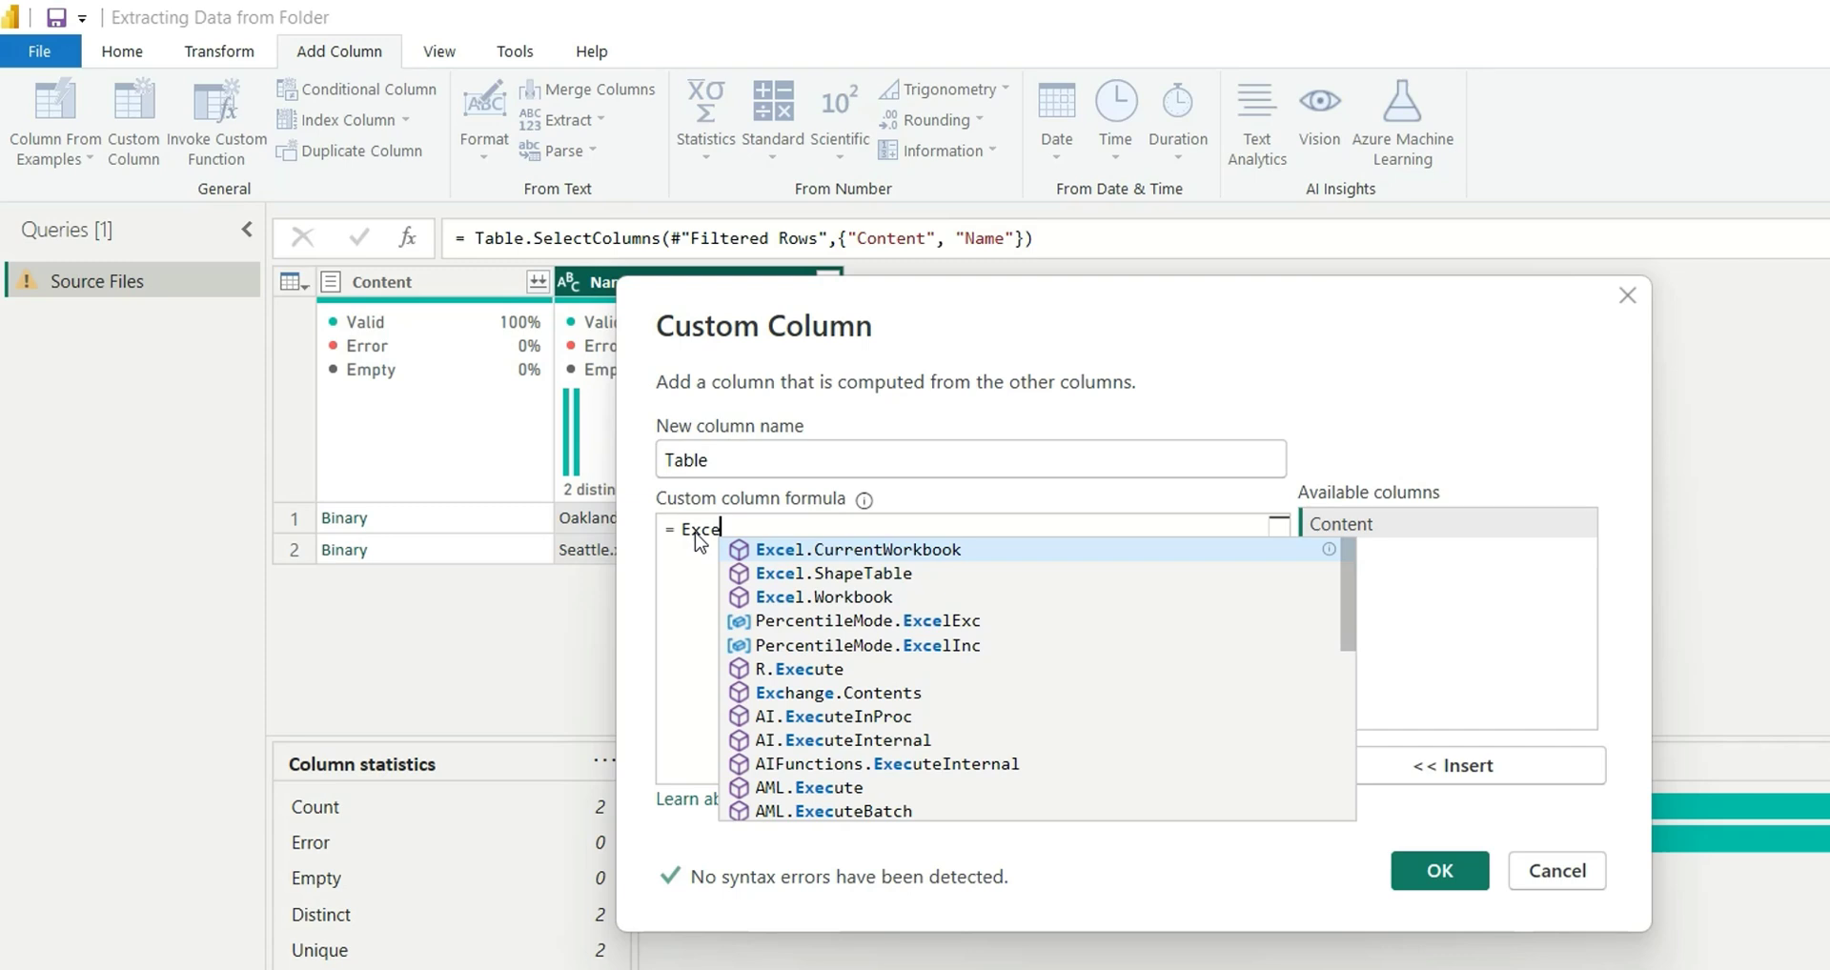
{"action": "key", "text": "Down"}
{"action": "key", "text": "Down"}
{"action": "key", "text": "Tab"}
{"action": "type", "text": "("}
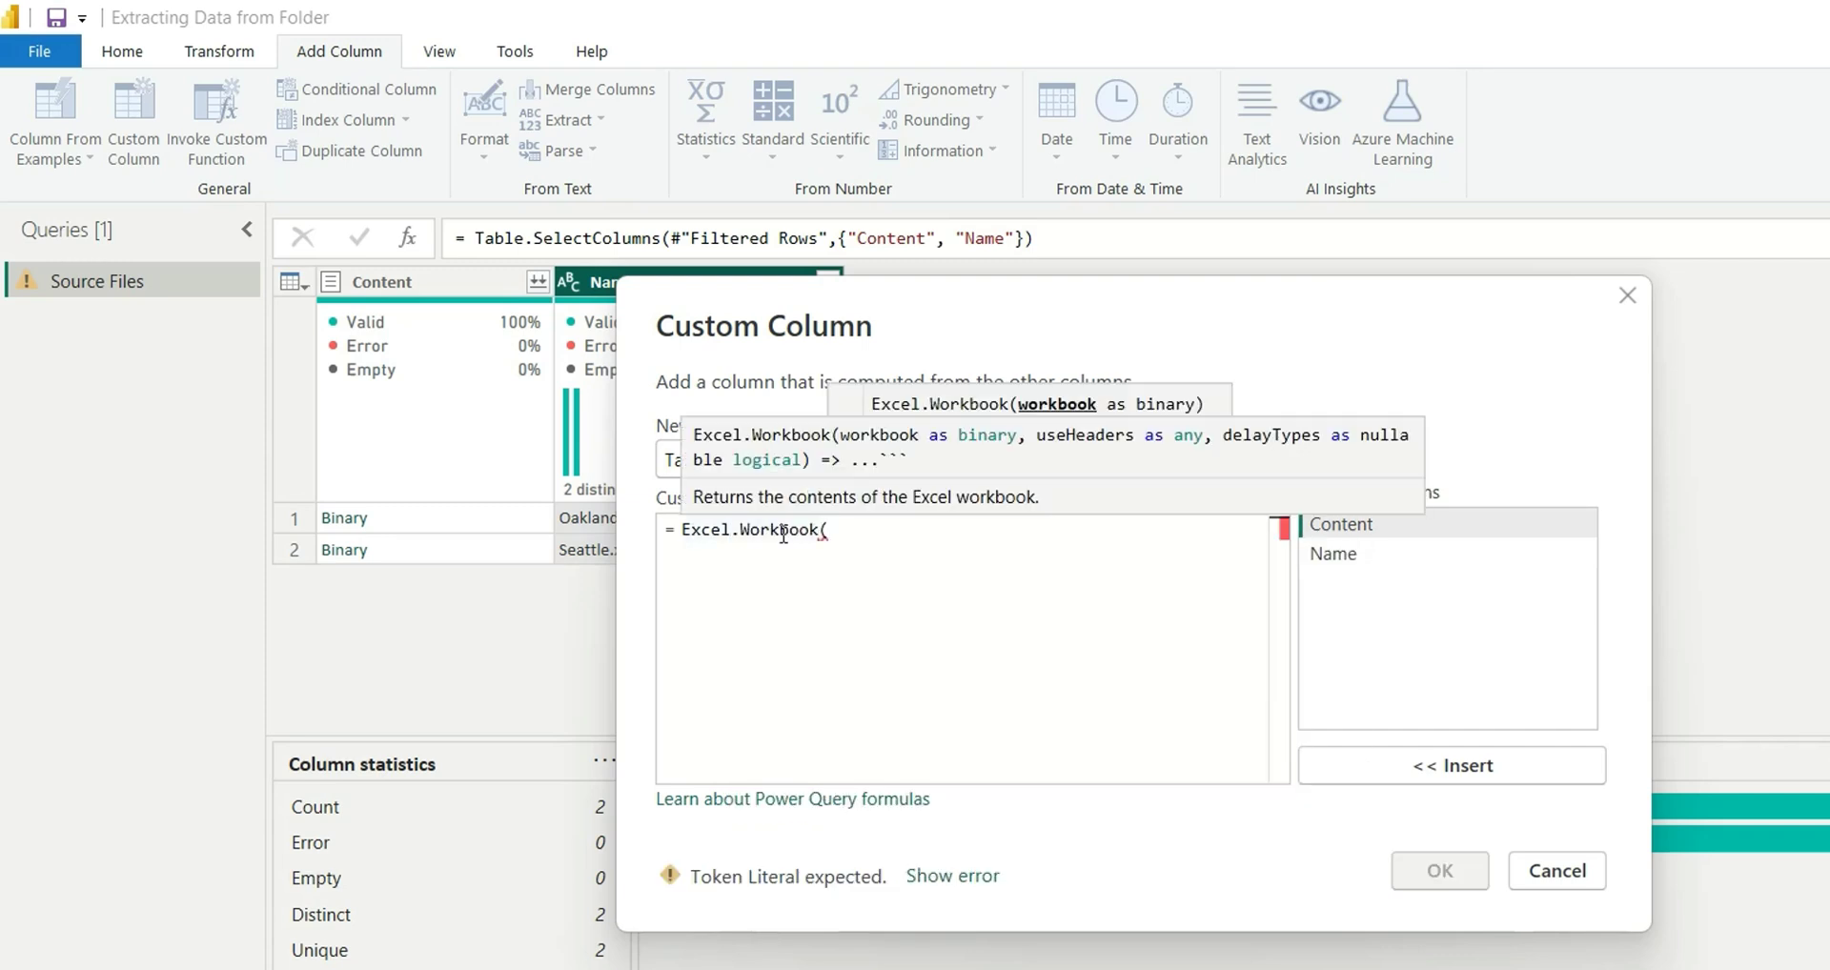
{"action": "double_click", "coordinate": [1381, 530]}
{"action": "type", "text": ")"}
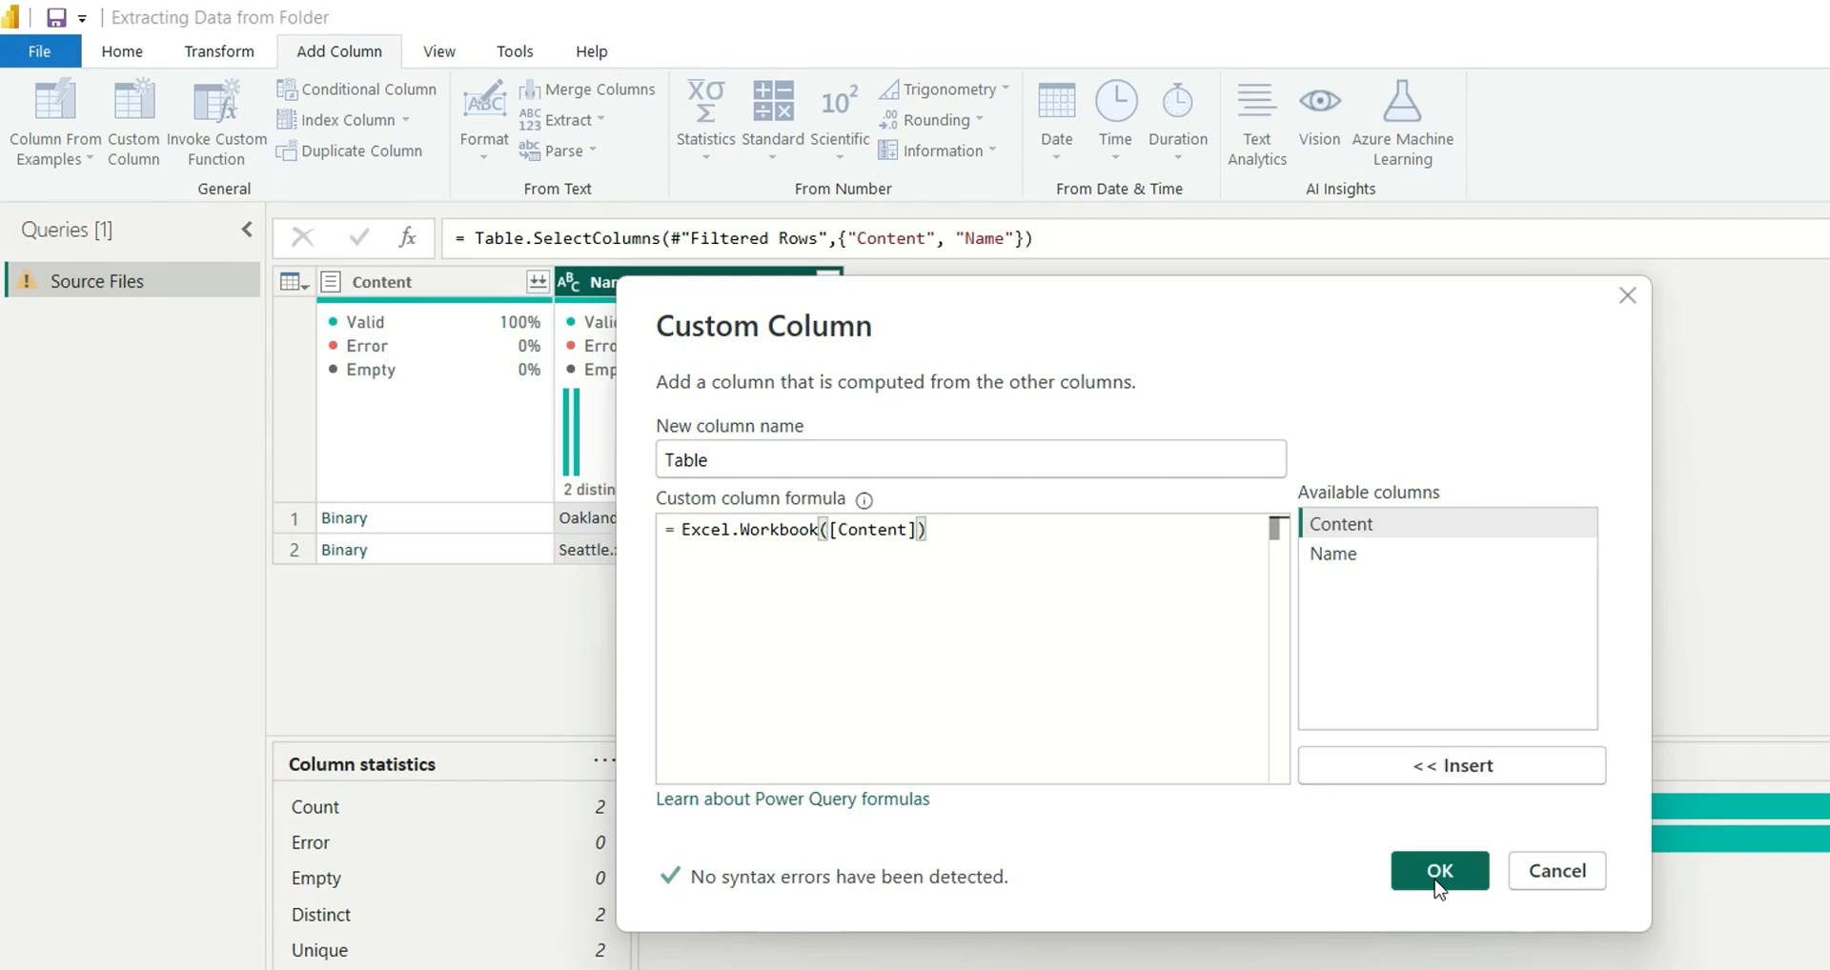
{"action": "left_click", "coordinate": [1437, 870]}
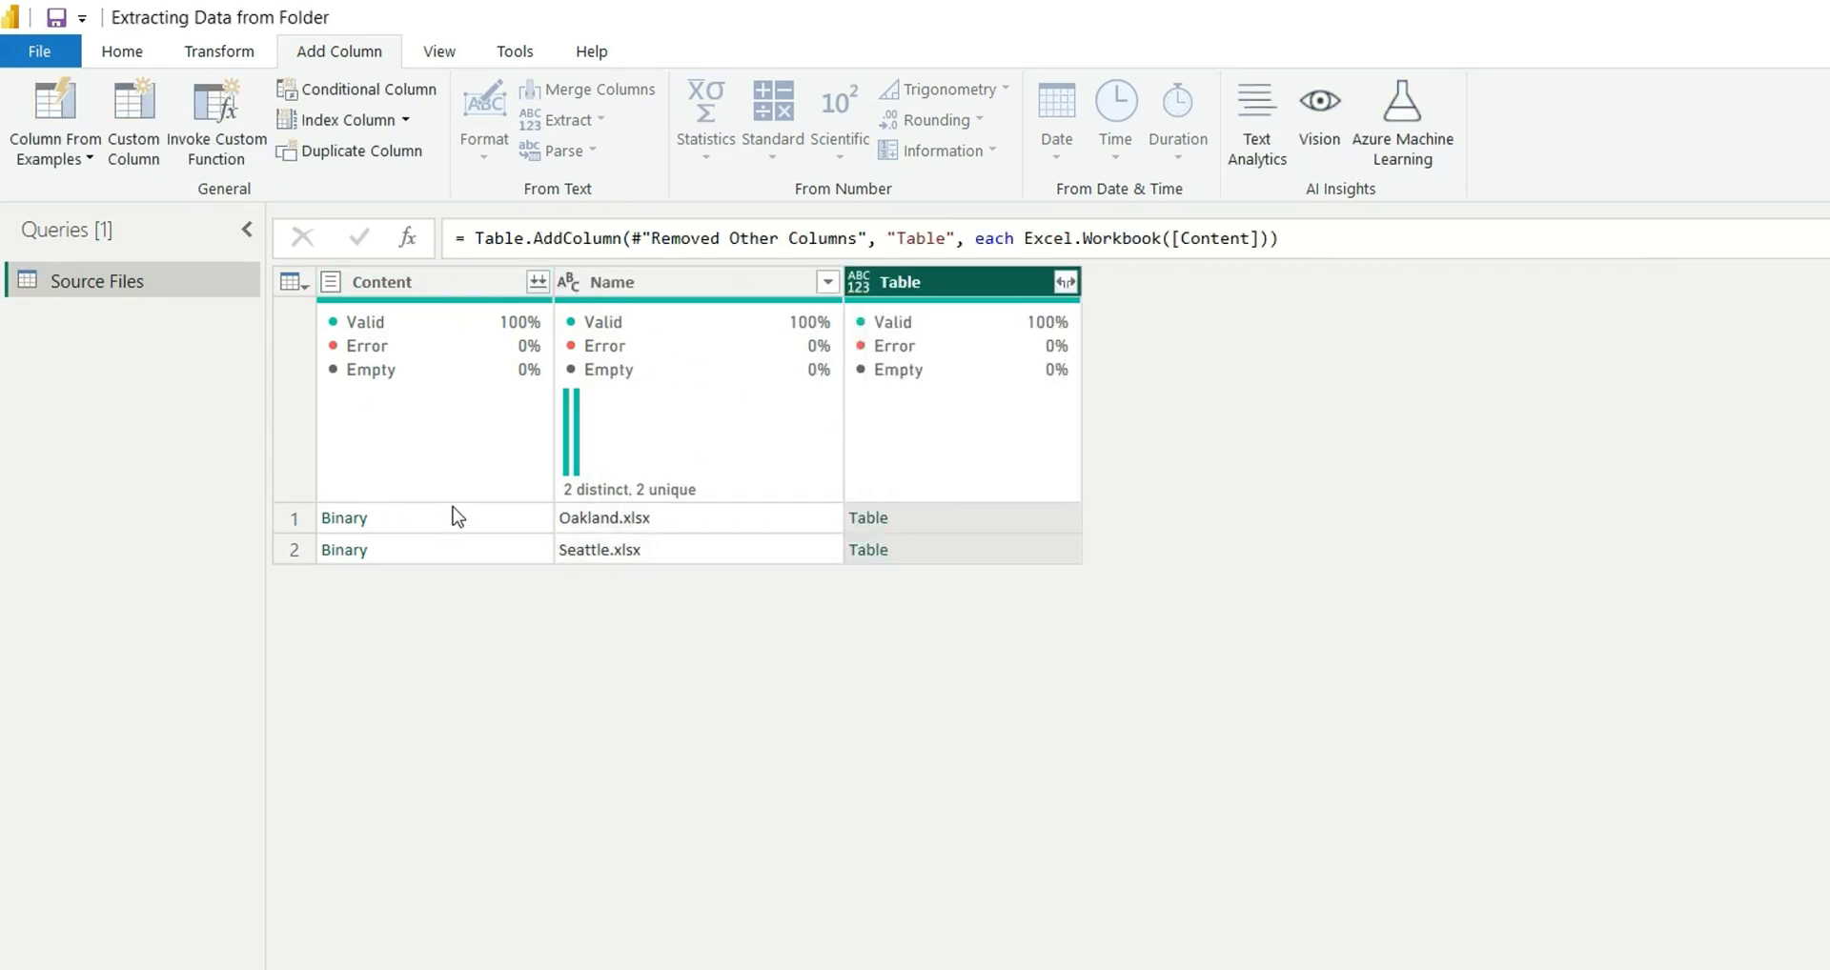
Preview the Oakland and Seattle sheet lists, then untick Content so only Name and Table remain.
{"action": "left_click", "coordinate": [964, 516]}
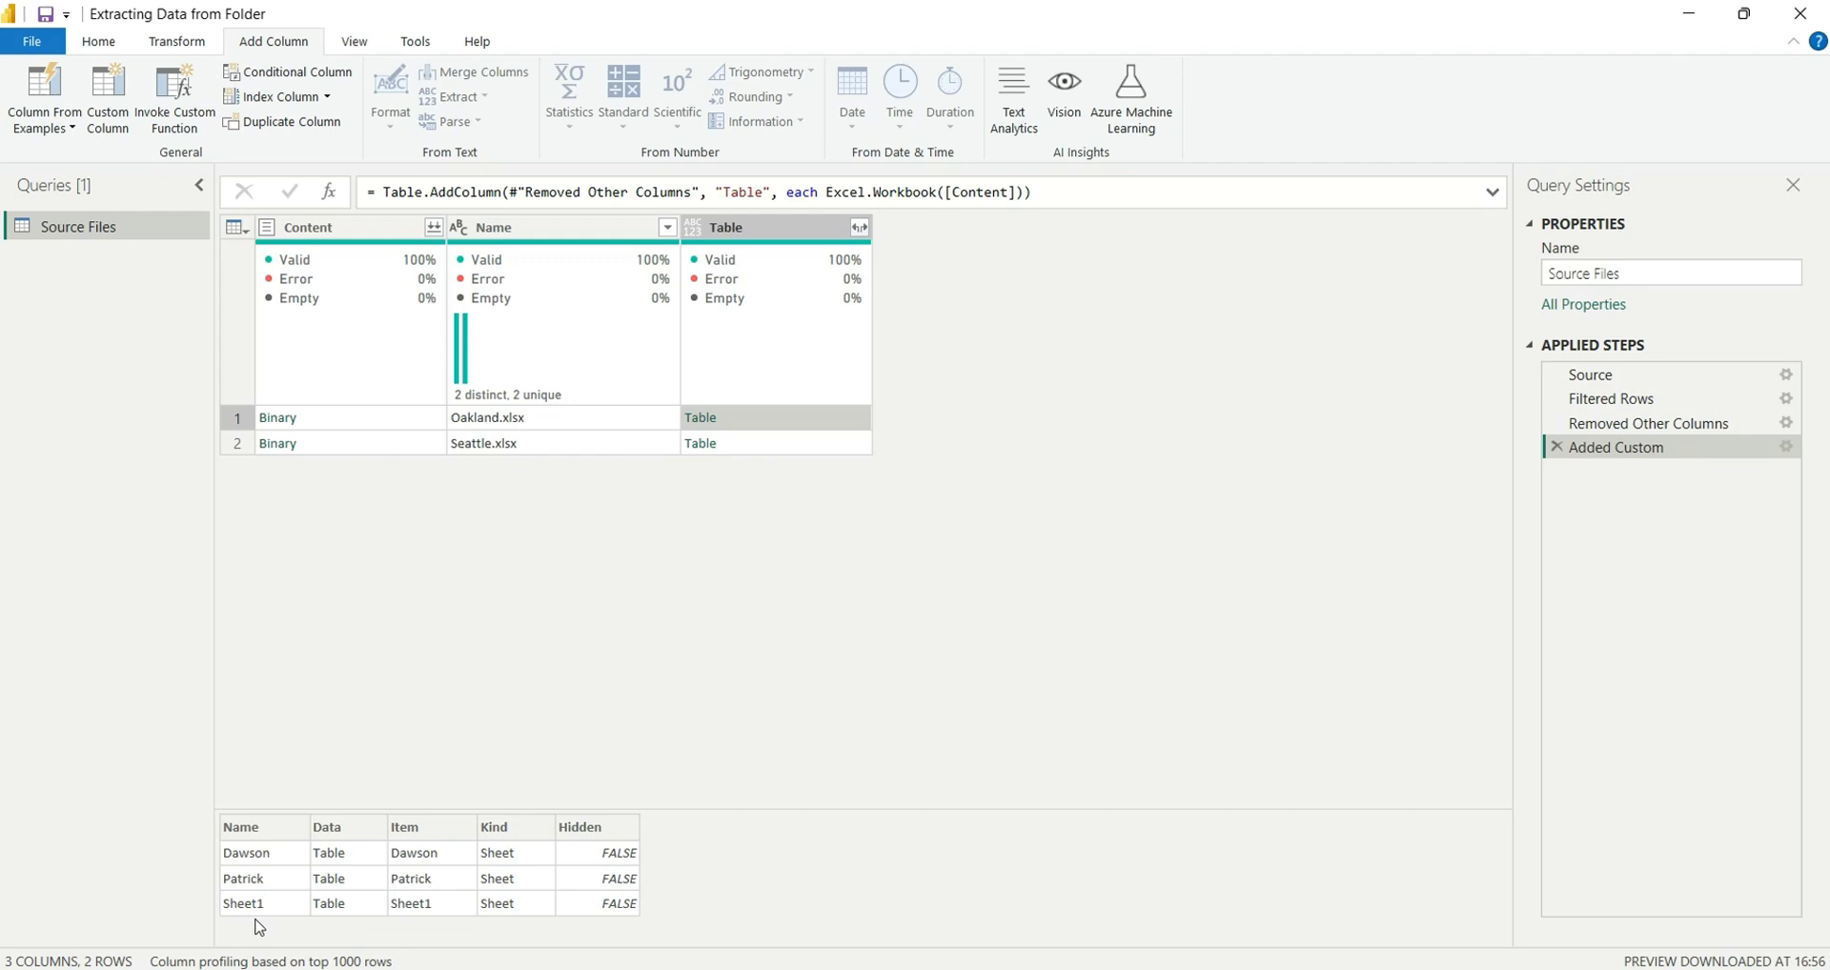
{"action": "key", "text": "Down"}
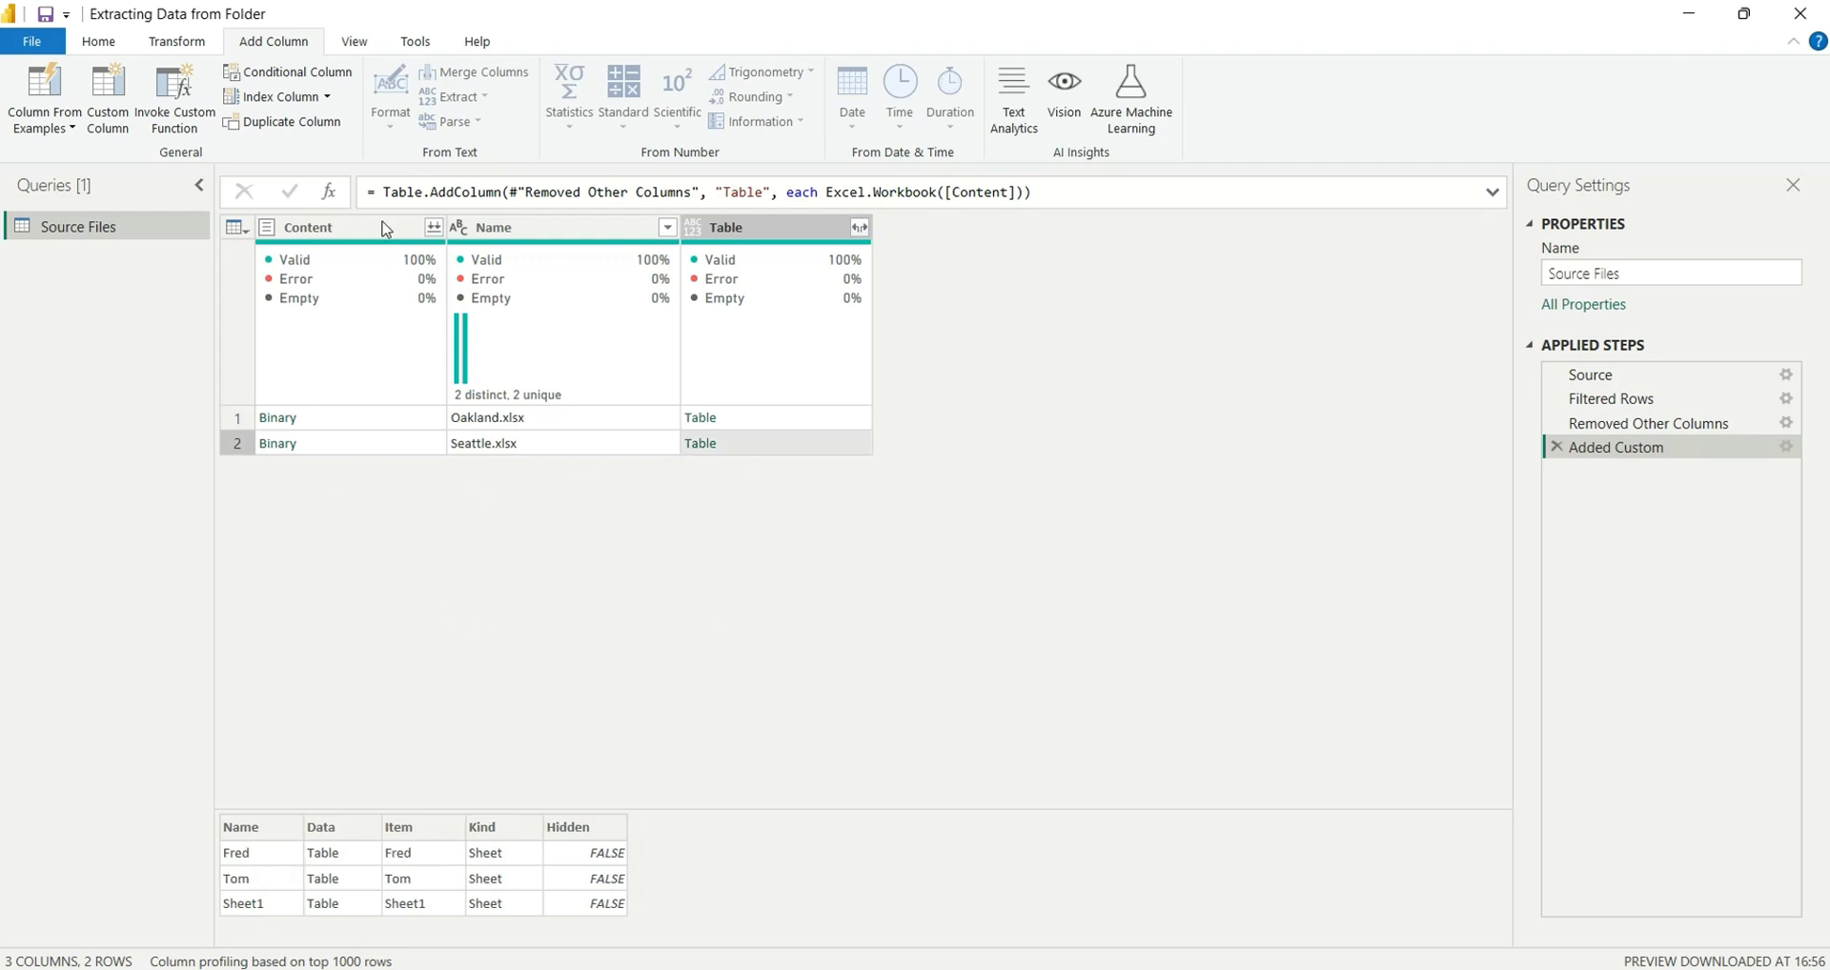
{"action": "left_click", "coordinate": [100, 41]}
{"action": "left_click", "coordinate": [627, 91]}
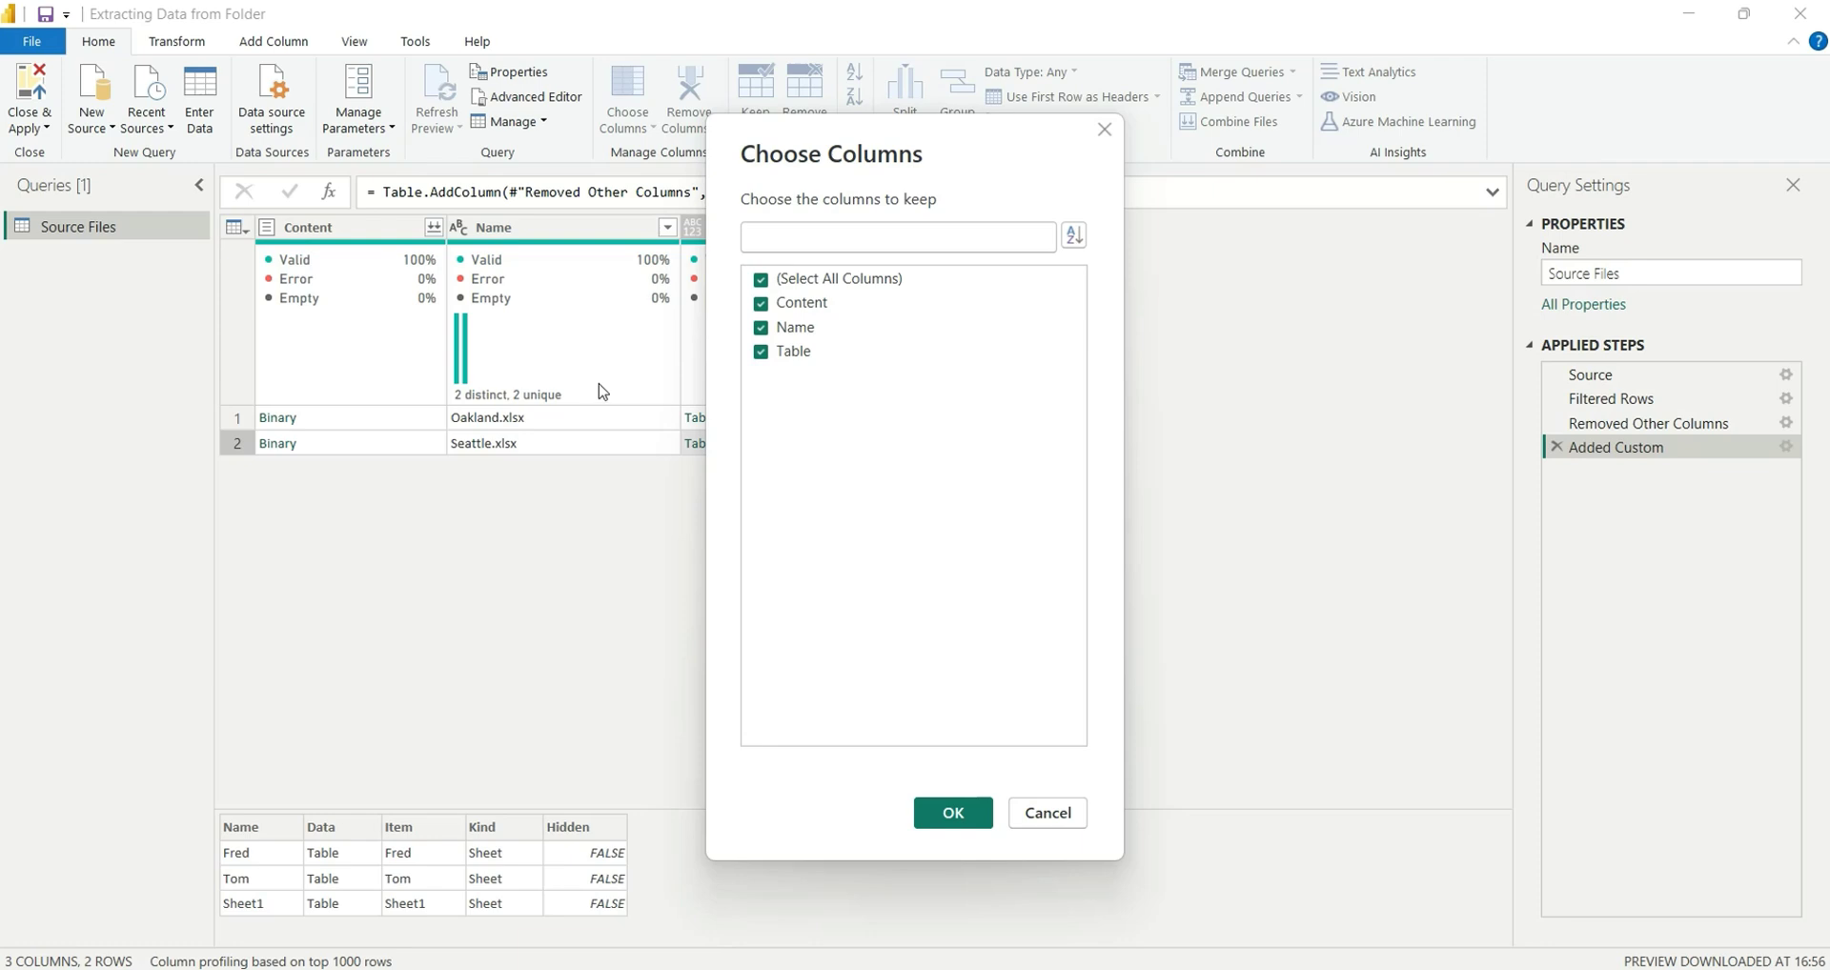
{"action": "left_click", "coordinate": [760, 303]}
{"action": "left_click", "coordinate": [954, 813]}
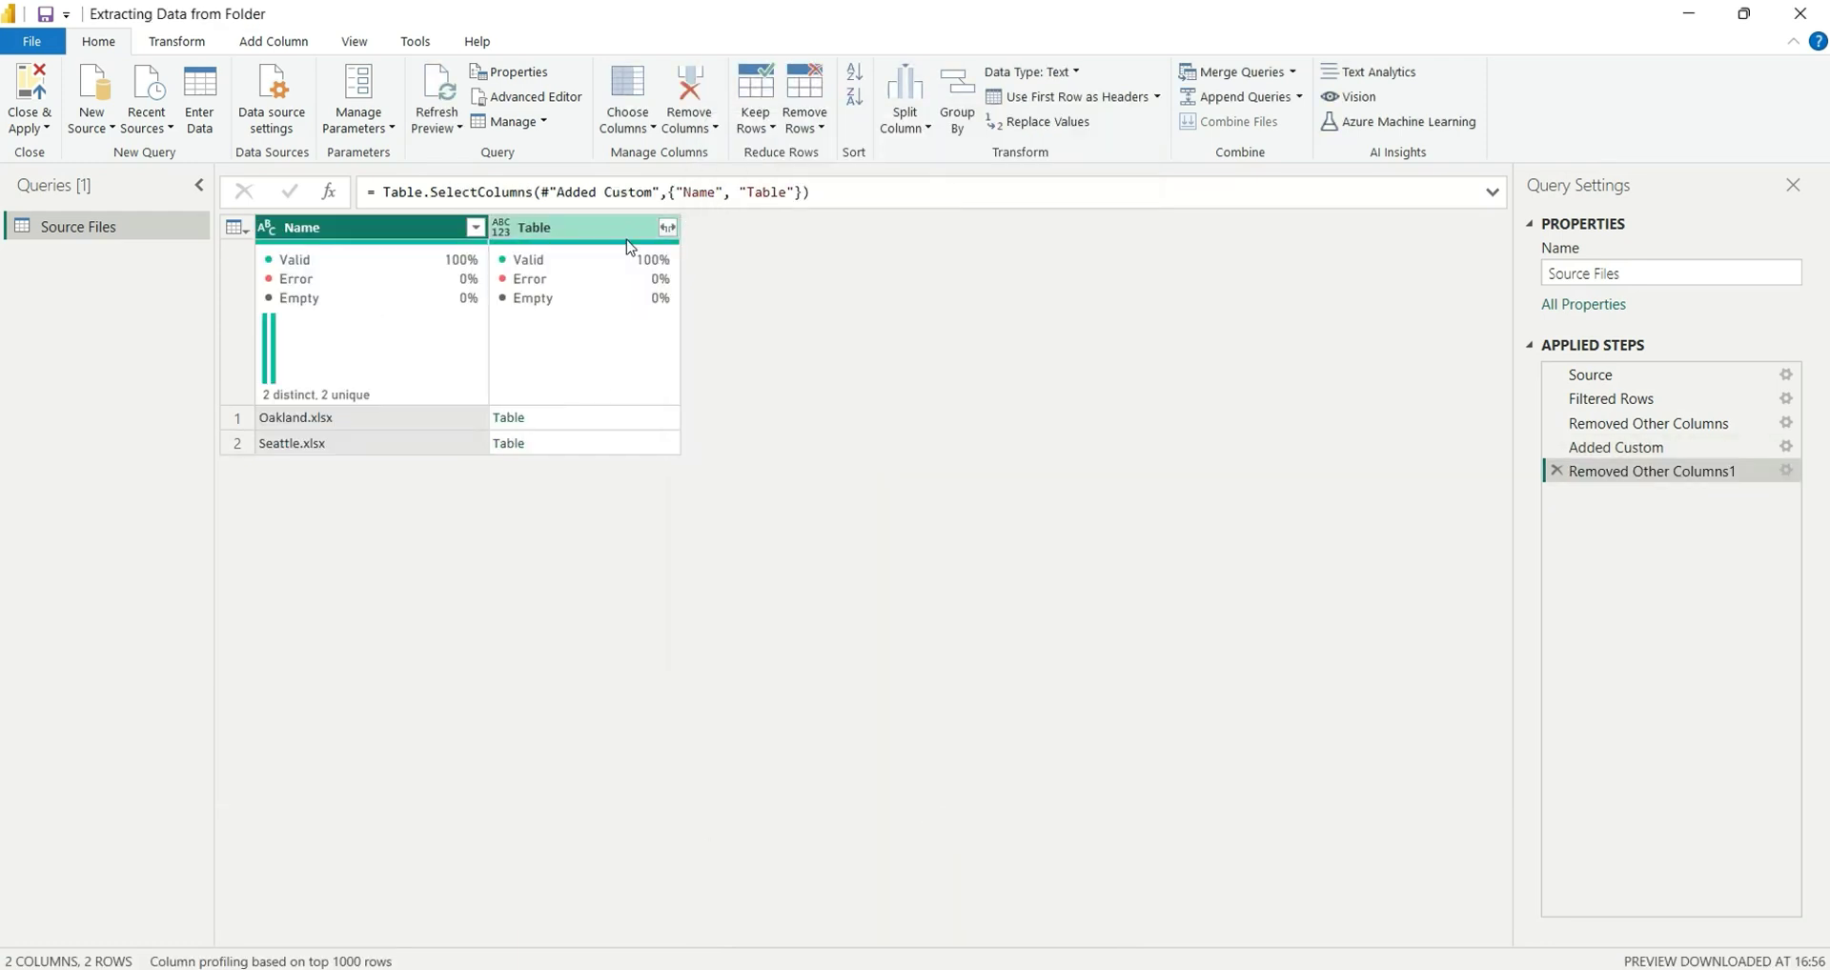
Expand Table into unprefixed Name and Data columns, omitting Item, Kind and Hidden, then preview Dawson's data.
{"action": "left_click", "coordinate": [667, 226]}
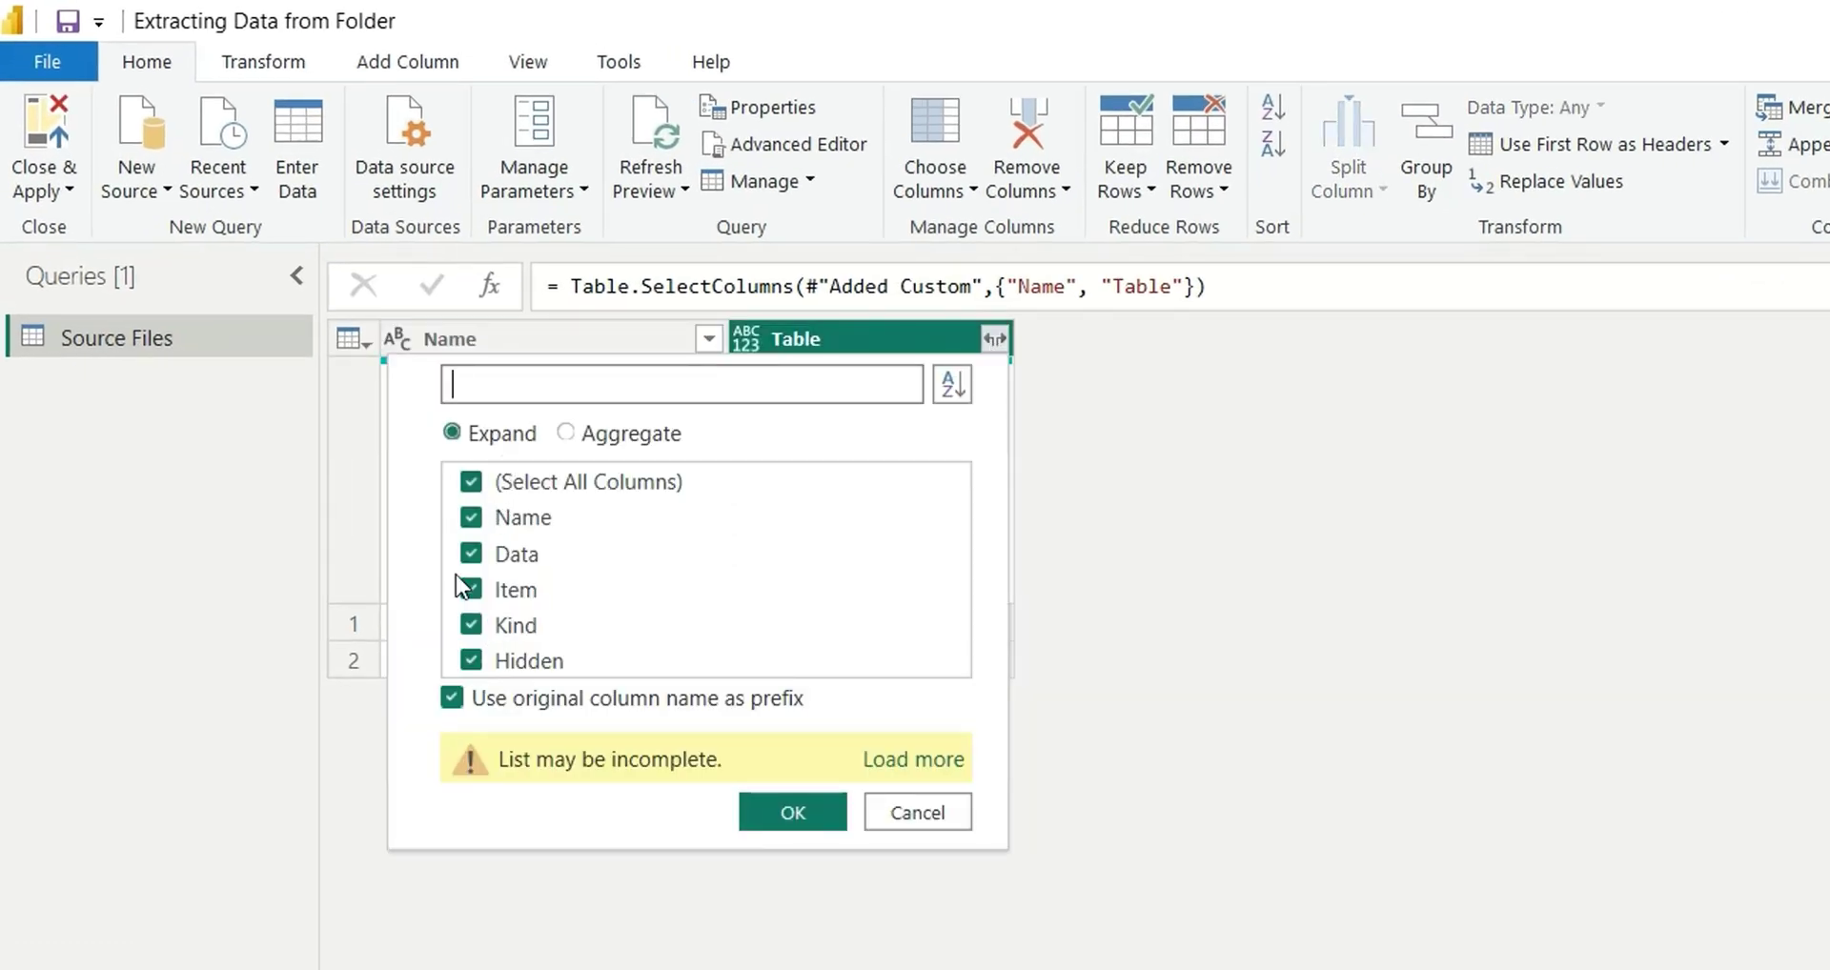
{"action": "left_click", "coordinate": [456, 700]}
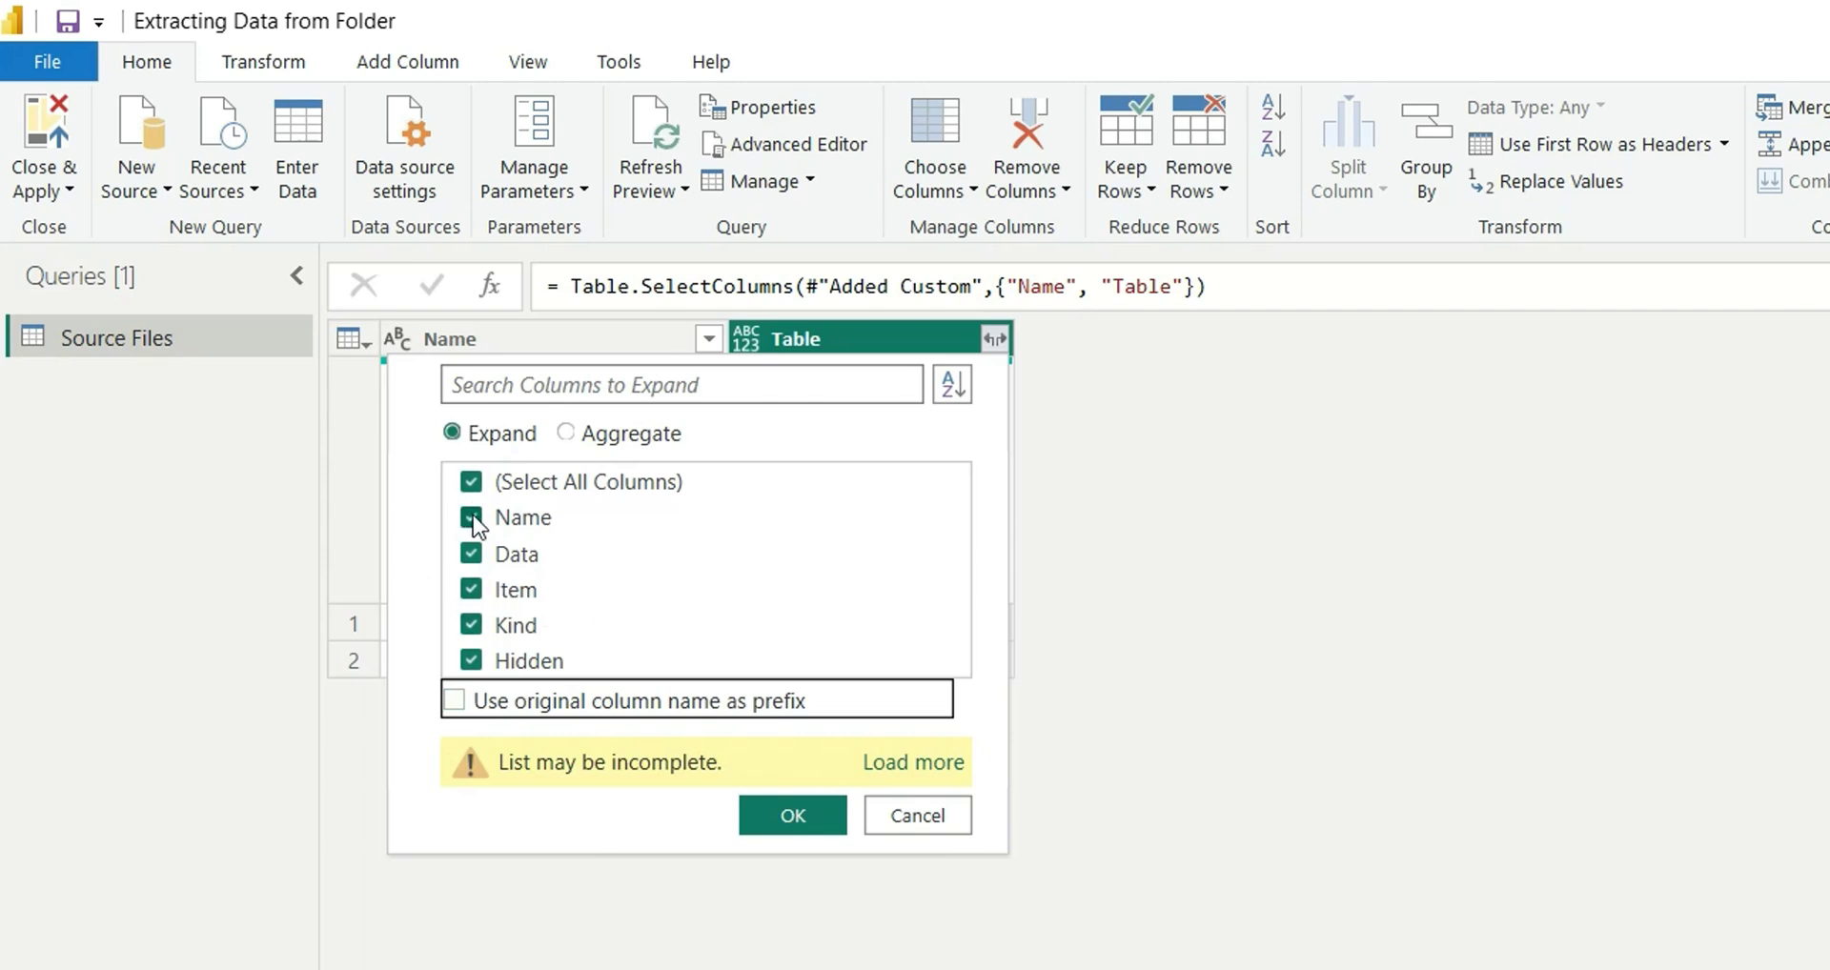
{"action": "left_click", "coordinate": [473, 593]}
{"action": "left_click", "coordinate": [471, 626]}
{"action": "left_click", "coordinate": [470, 664]}
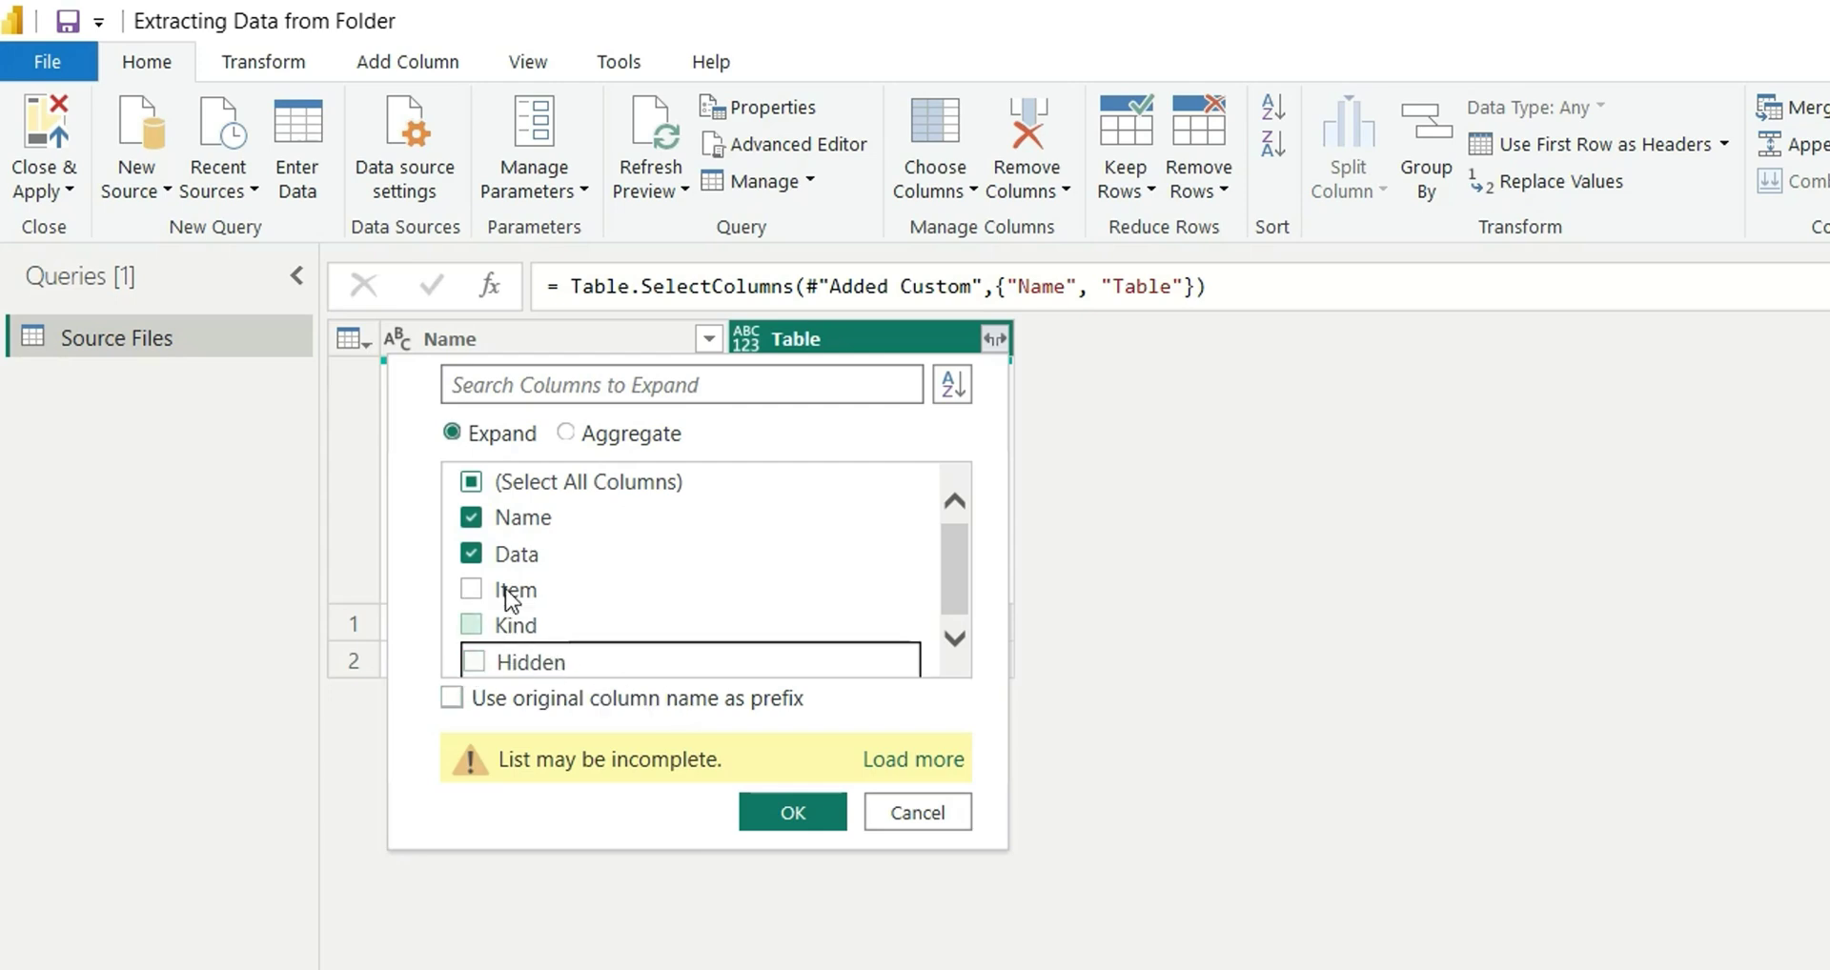
{"action": "left_click", "coordinate": [785, 815]}
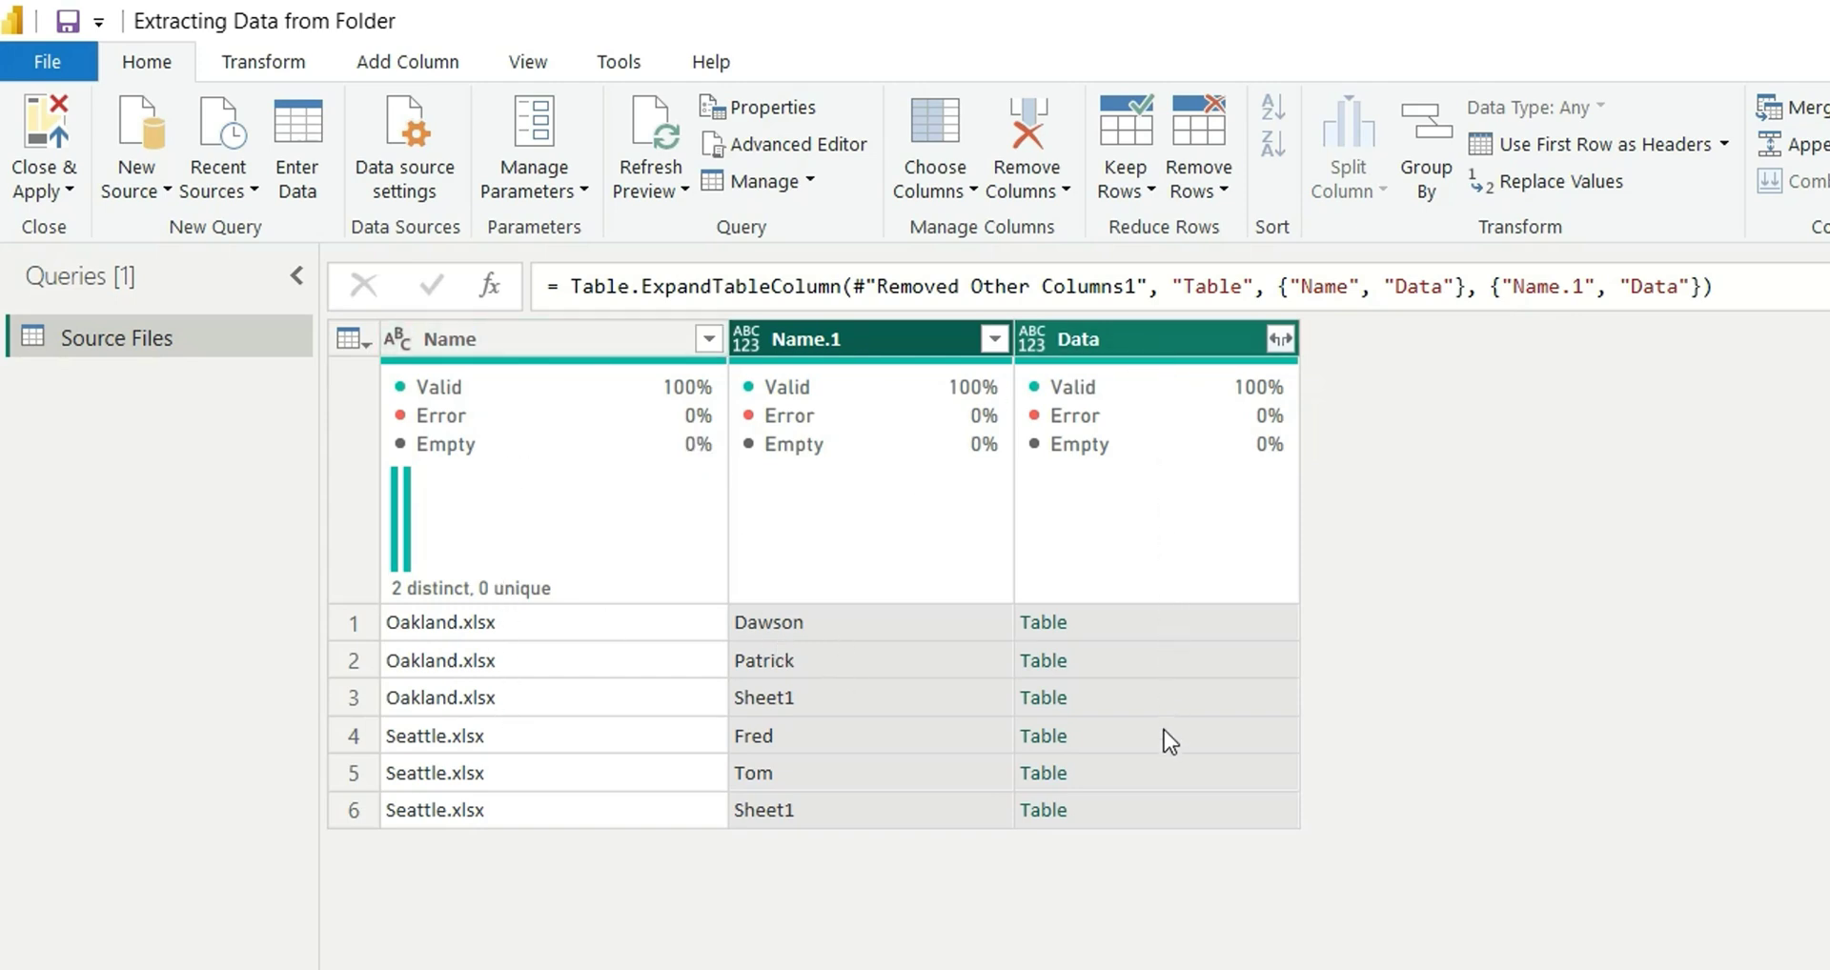
{"action": "left_click", "coordinate": [1169, 625]}
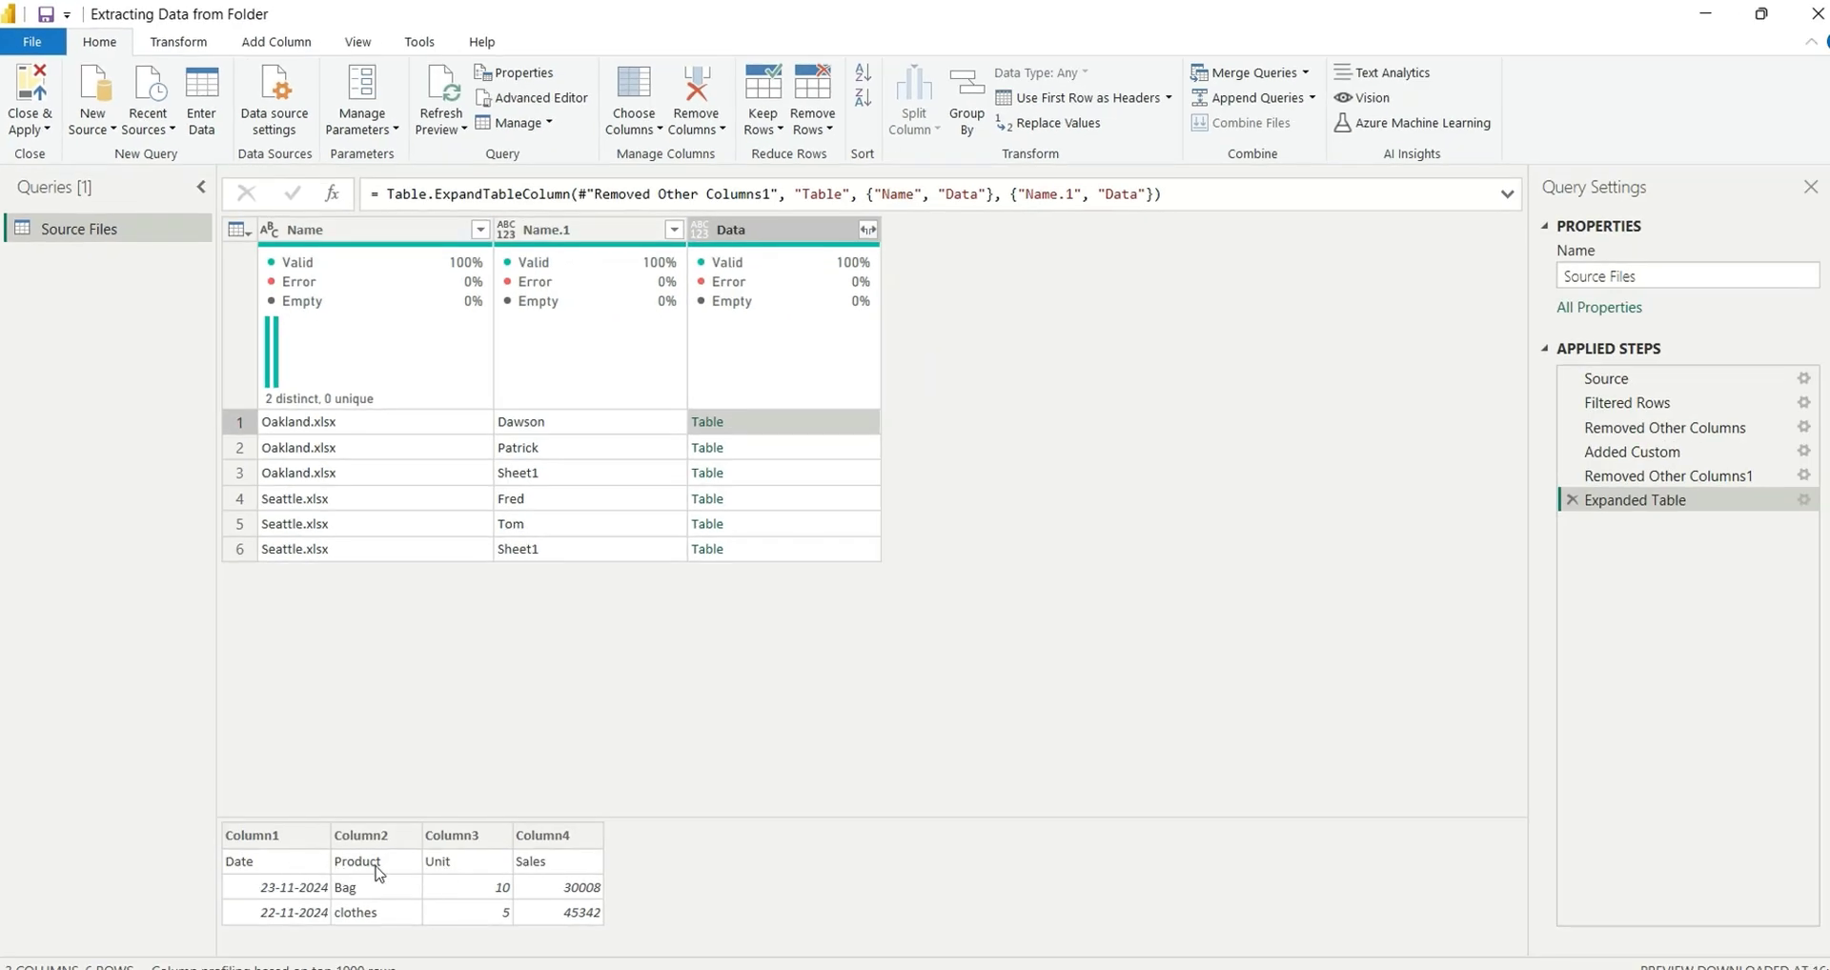
Filter Name.1 to exclude names beginning with 'Sheet', keeping Dawson, Patrick, Fred and Tom.
{"action": "left_click", "coordinate": [625, 426]}
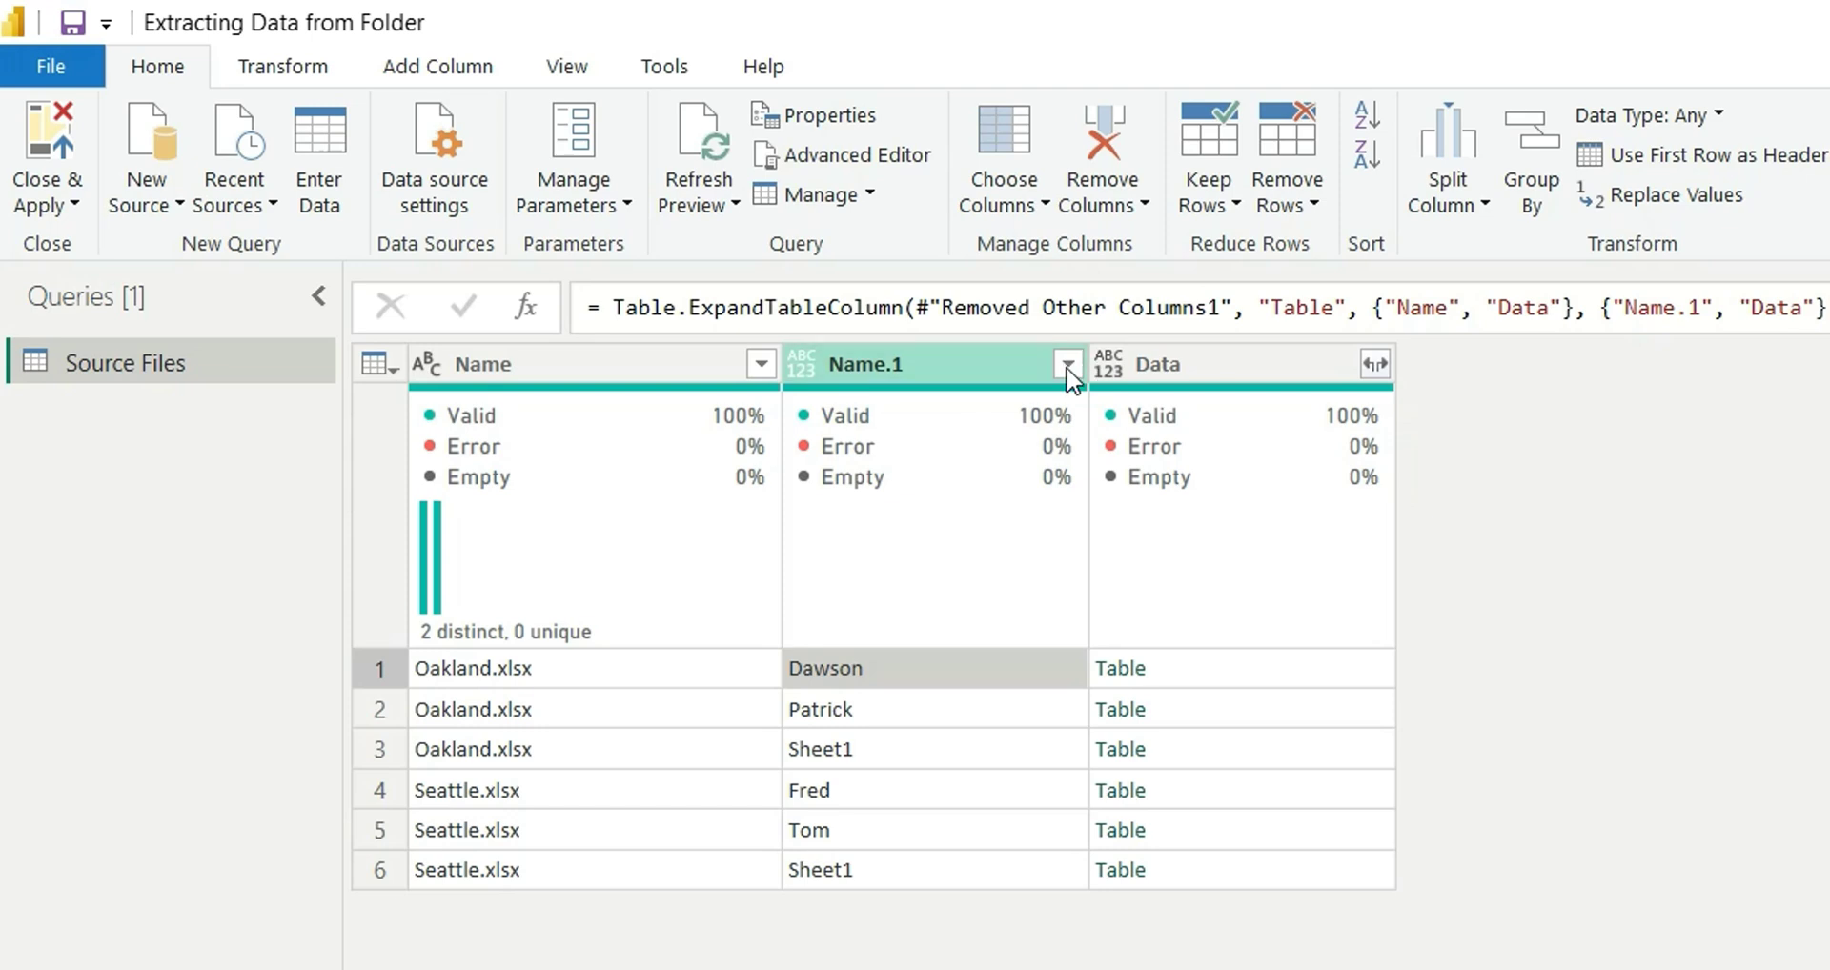
{"action": "left_click", "coordinate": [1068, 364]}
{"action": "mouse_move", "coordinate": [691, 657]}
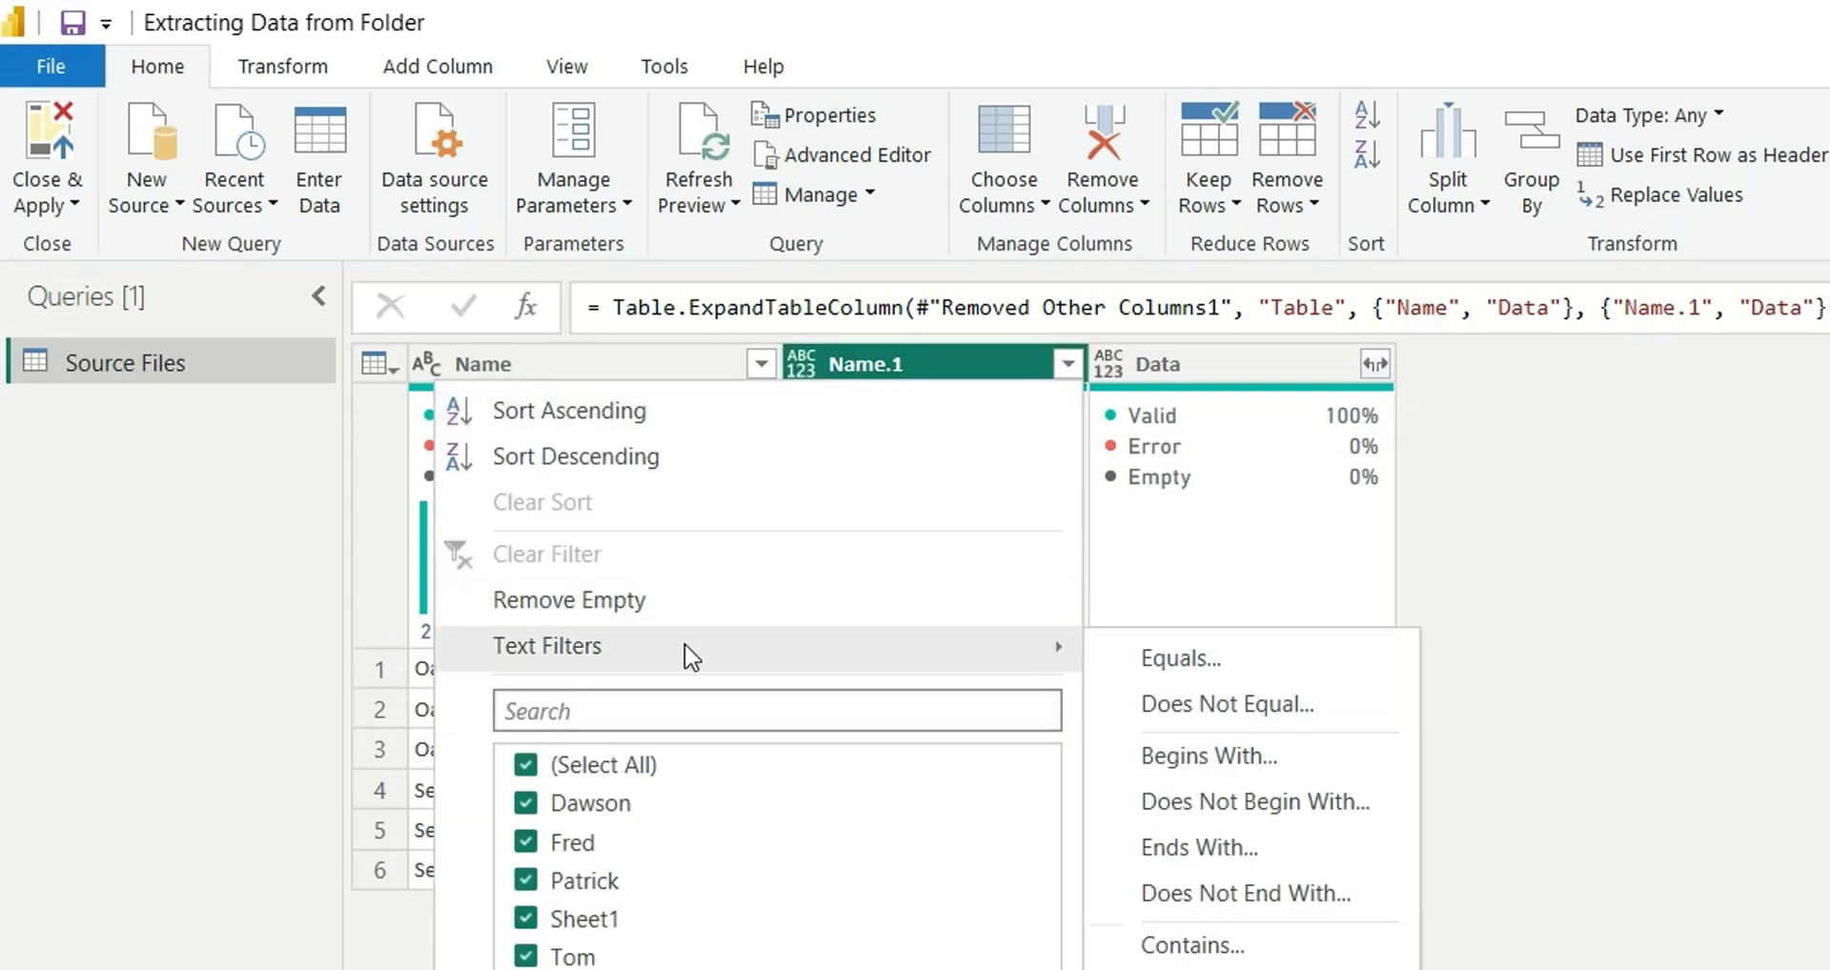
{"action": "left_click", "coordinate": [1246, 801]}
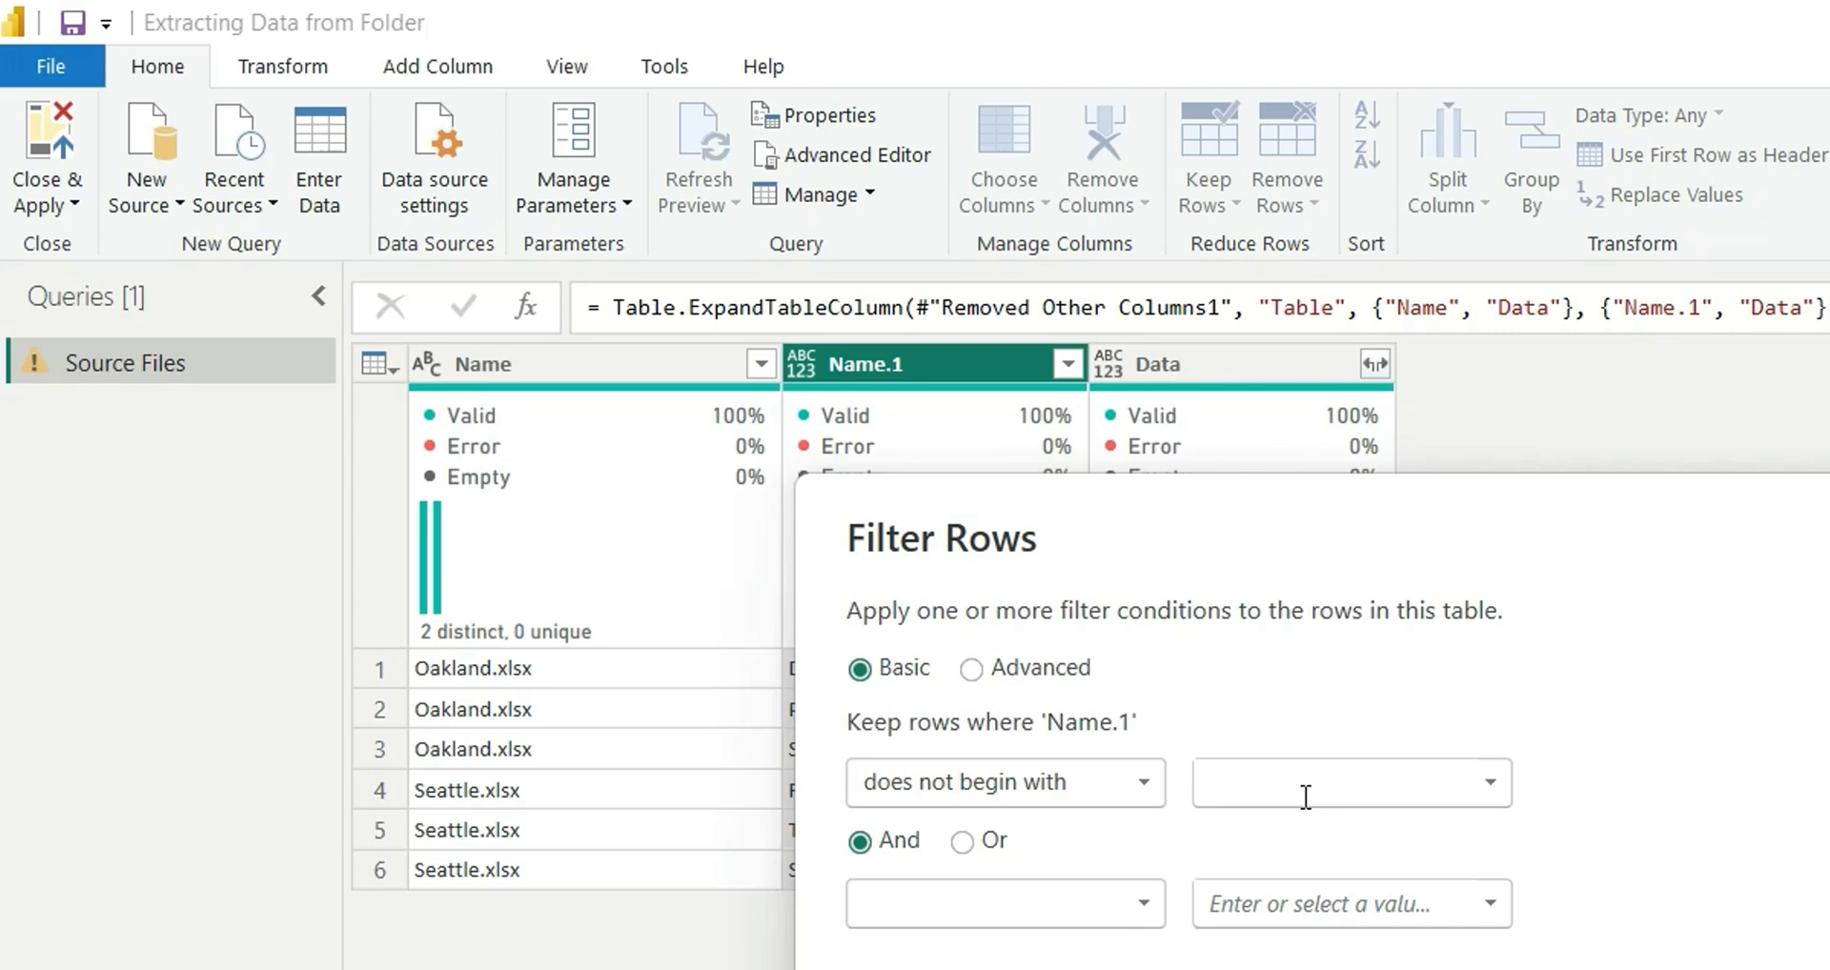
{"action": "type", "text": "Sheet"}
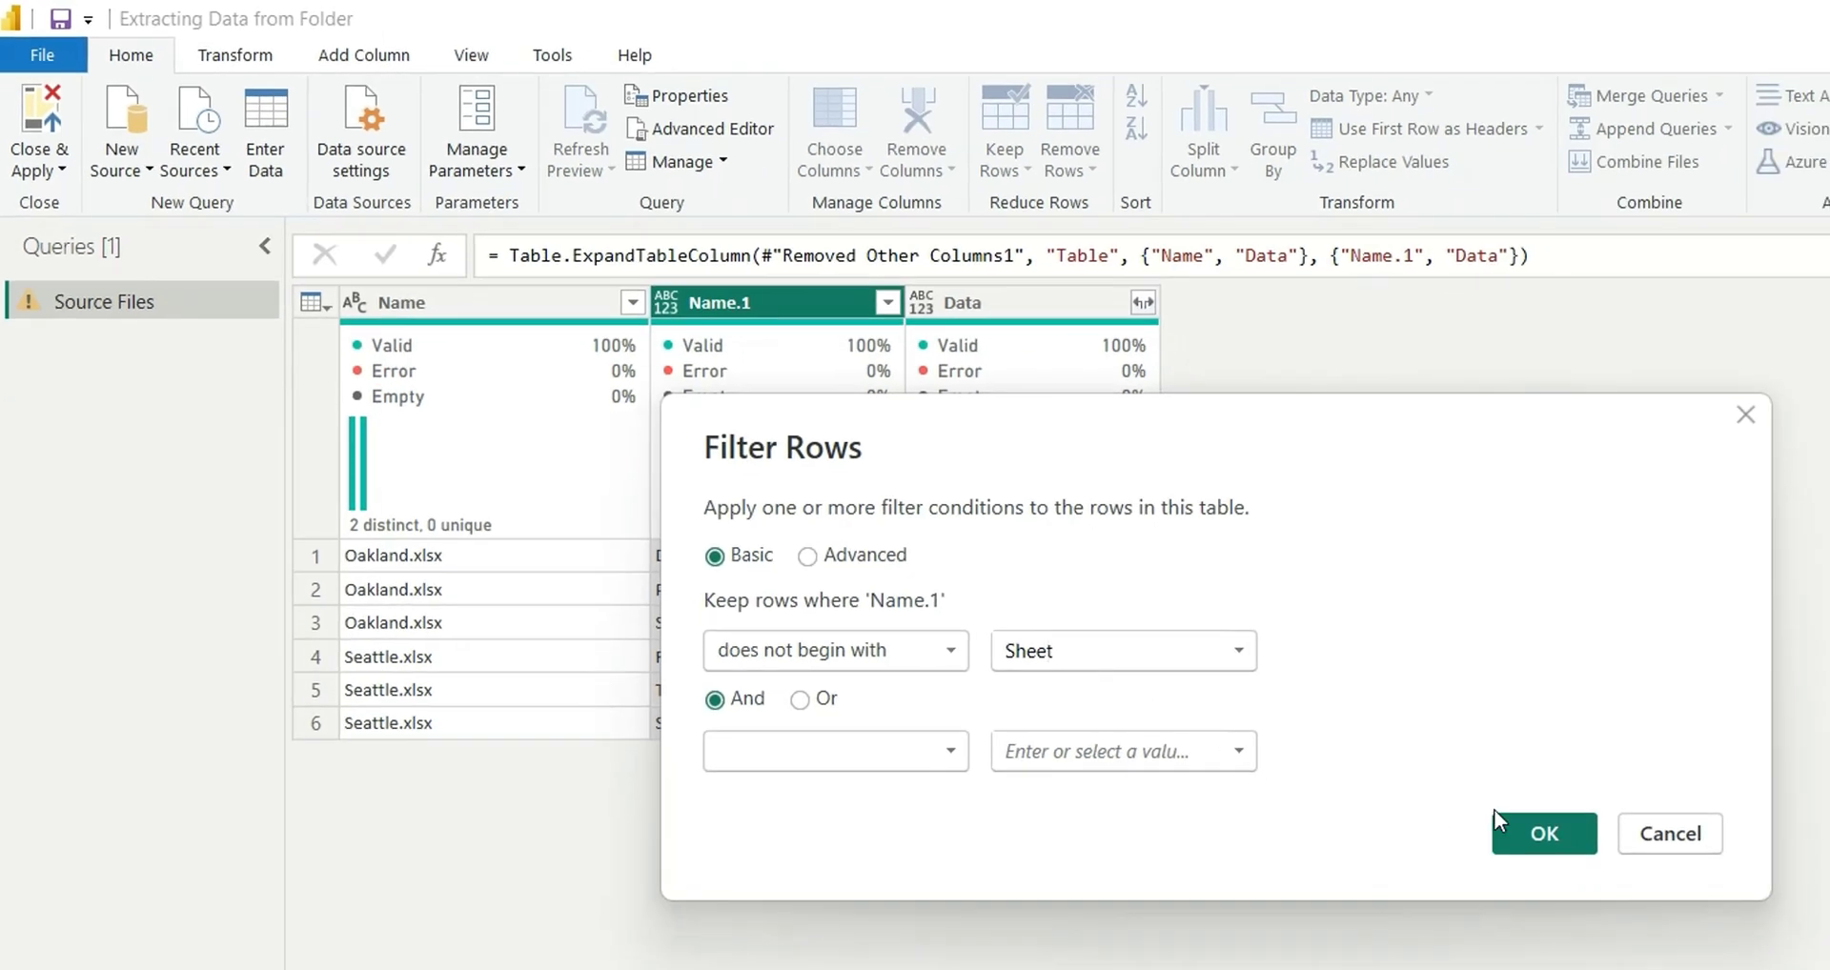
{"action": "left_click", "coordinate": [1527, 832]}
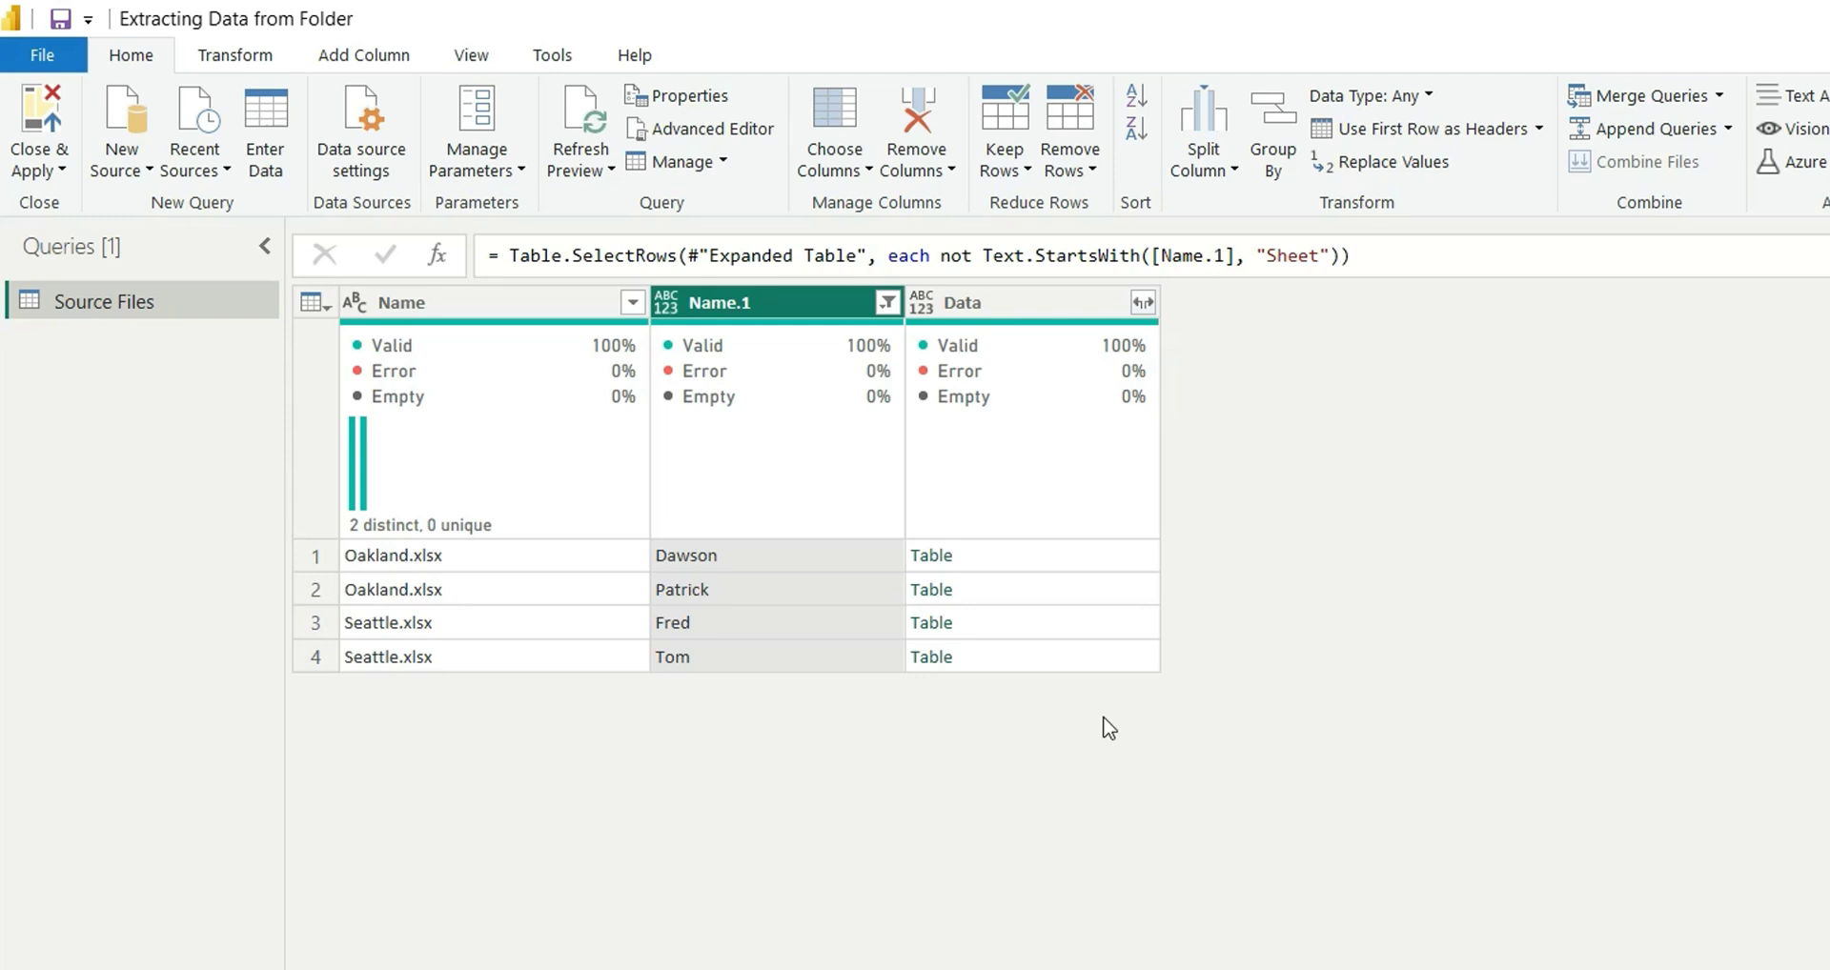
Expand the Data column into Column1 through Column4 with all columns kept.
{"action": "left_click", "coordinate": [1142, 302]}
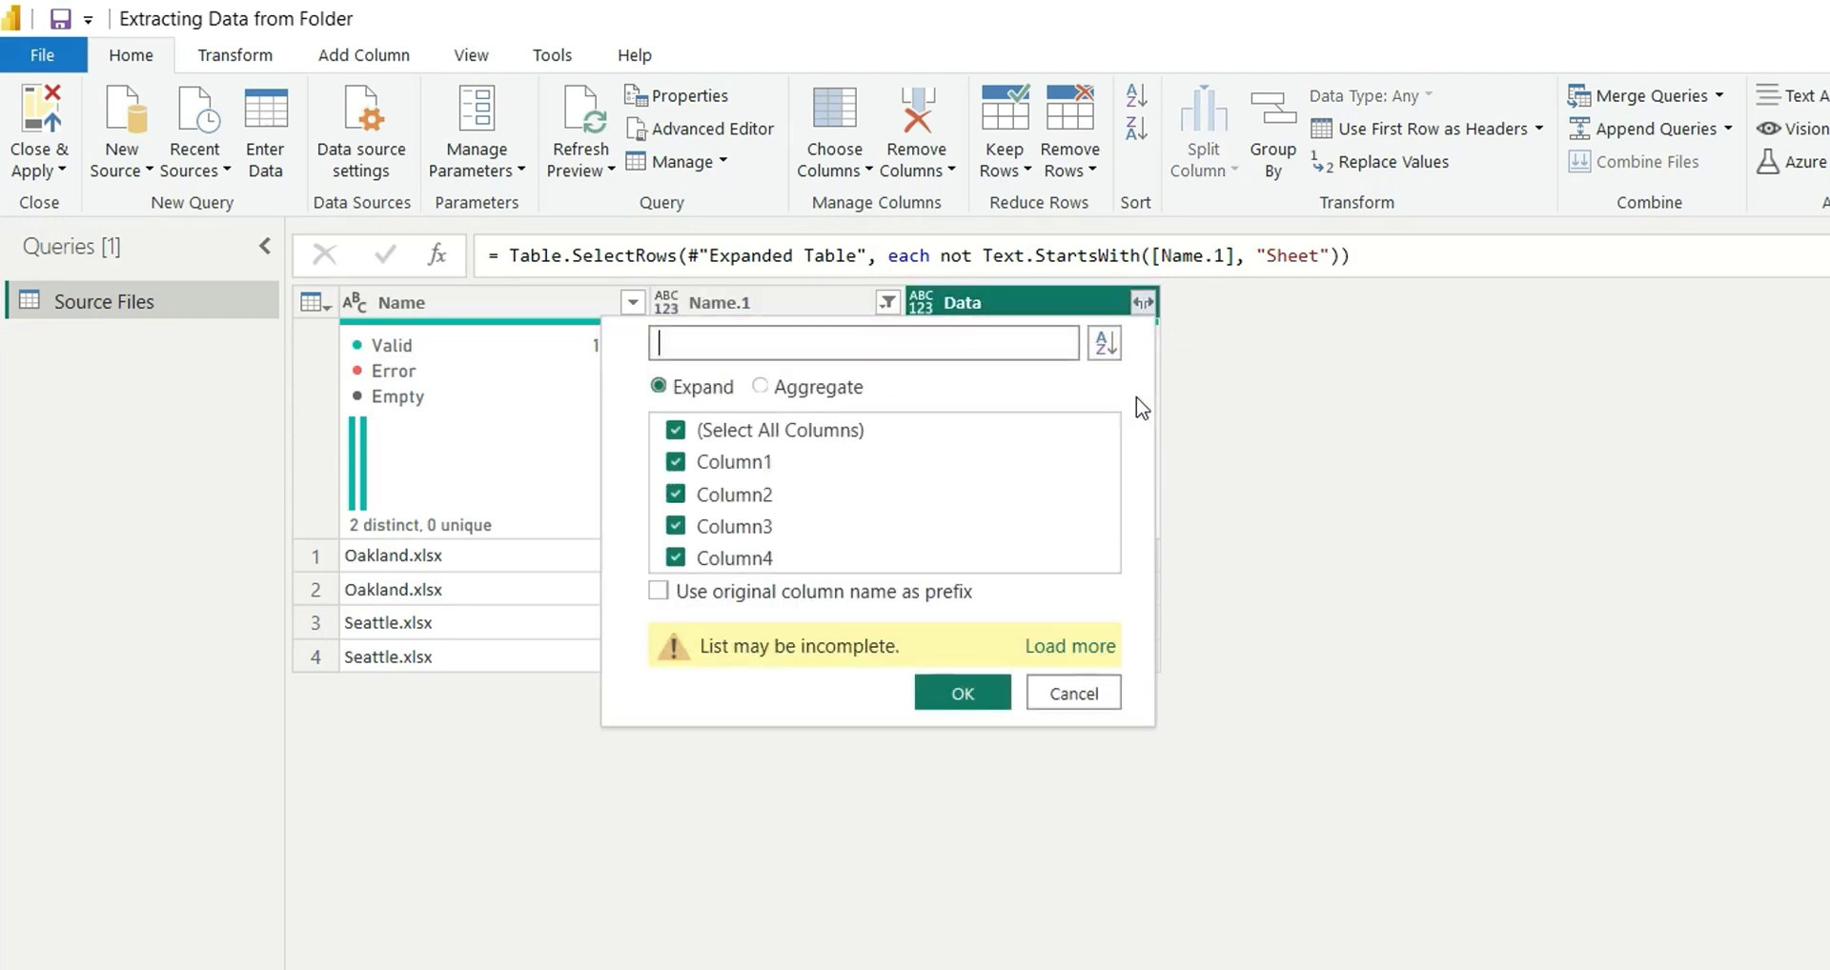
{"action": "left_click", "coordinate": [961, 696]}
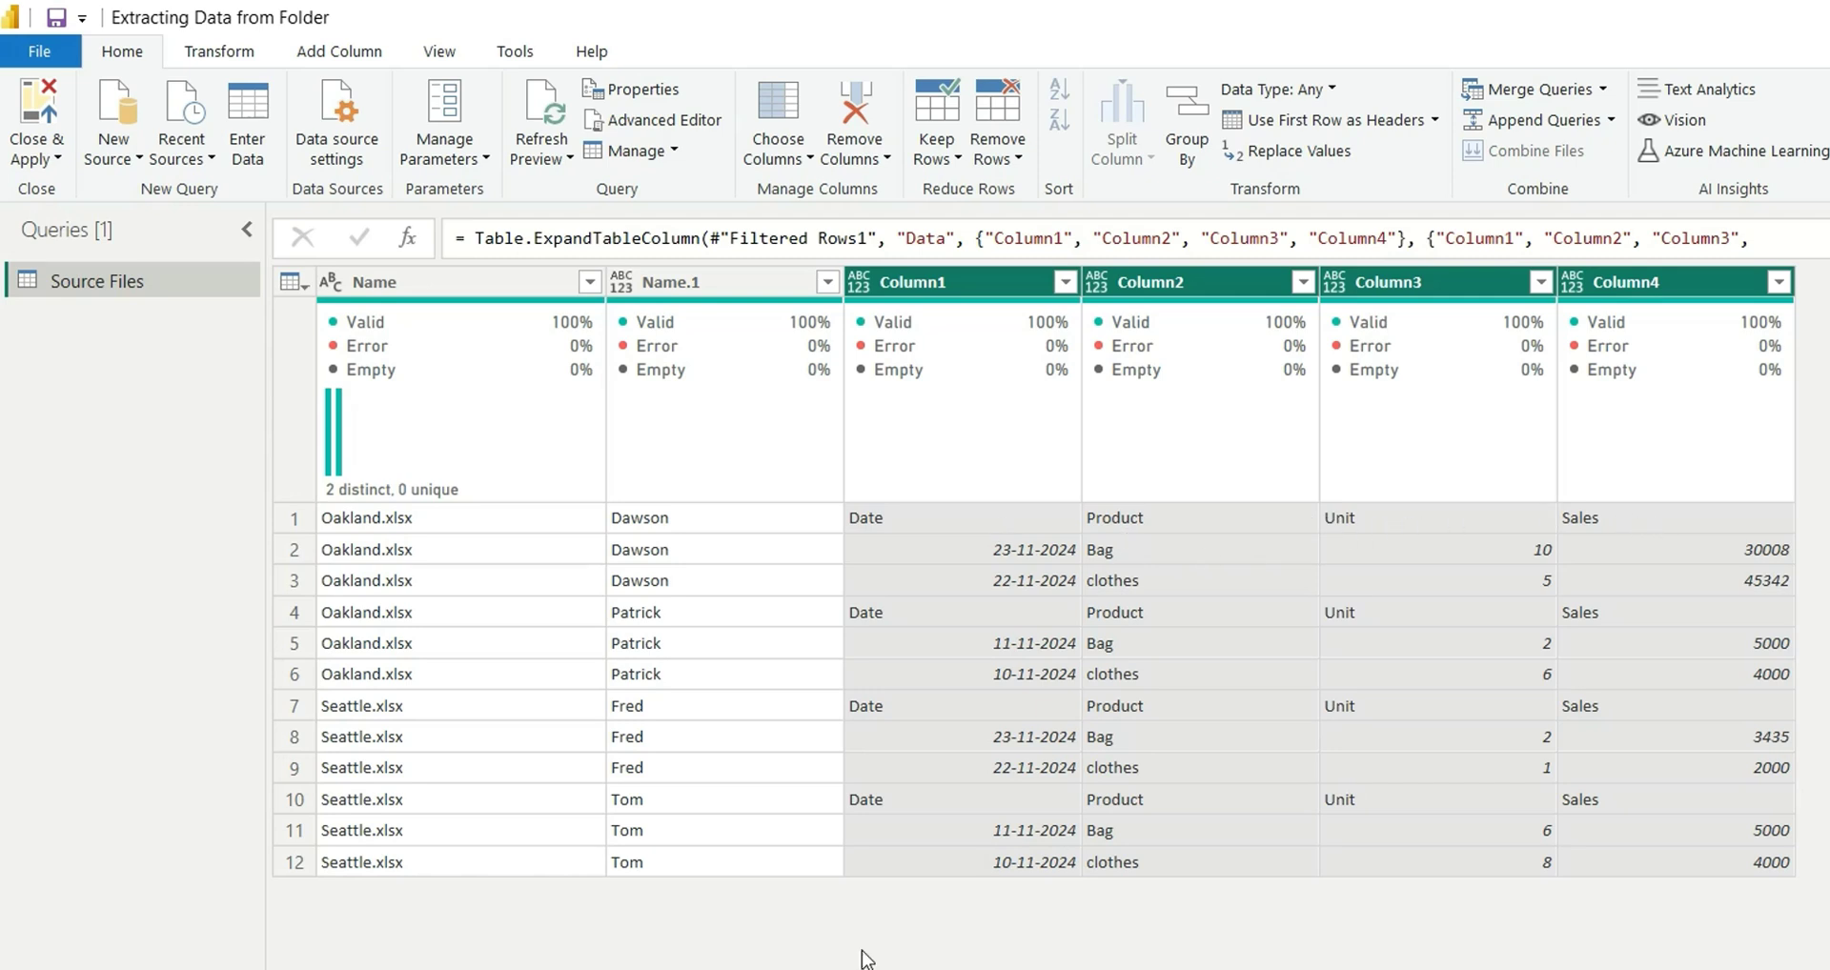
Promote the first row to headers and rename the Oakland.xlsx column to City.
{"action": "left_click", "coordinate": [1316, 122]}
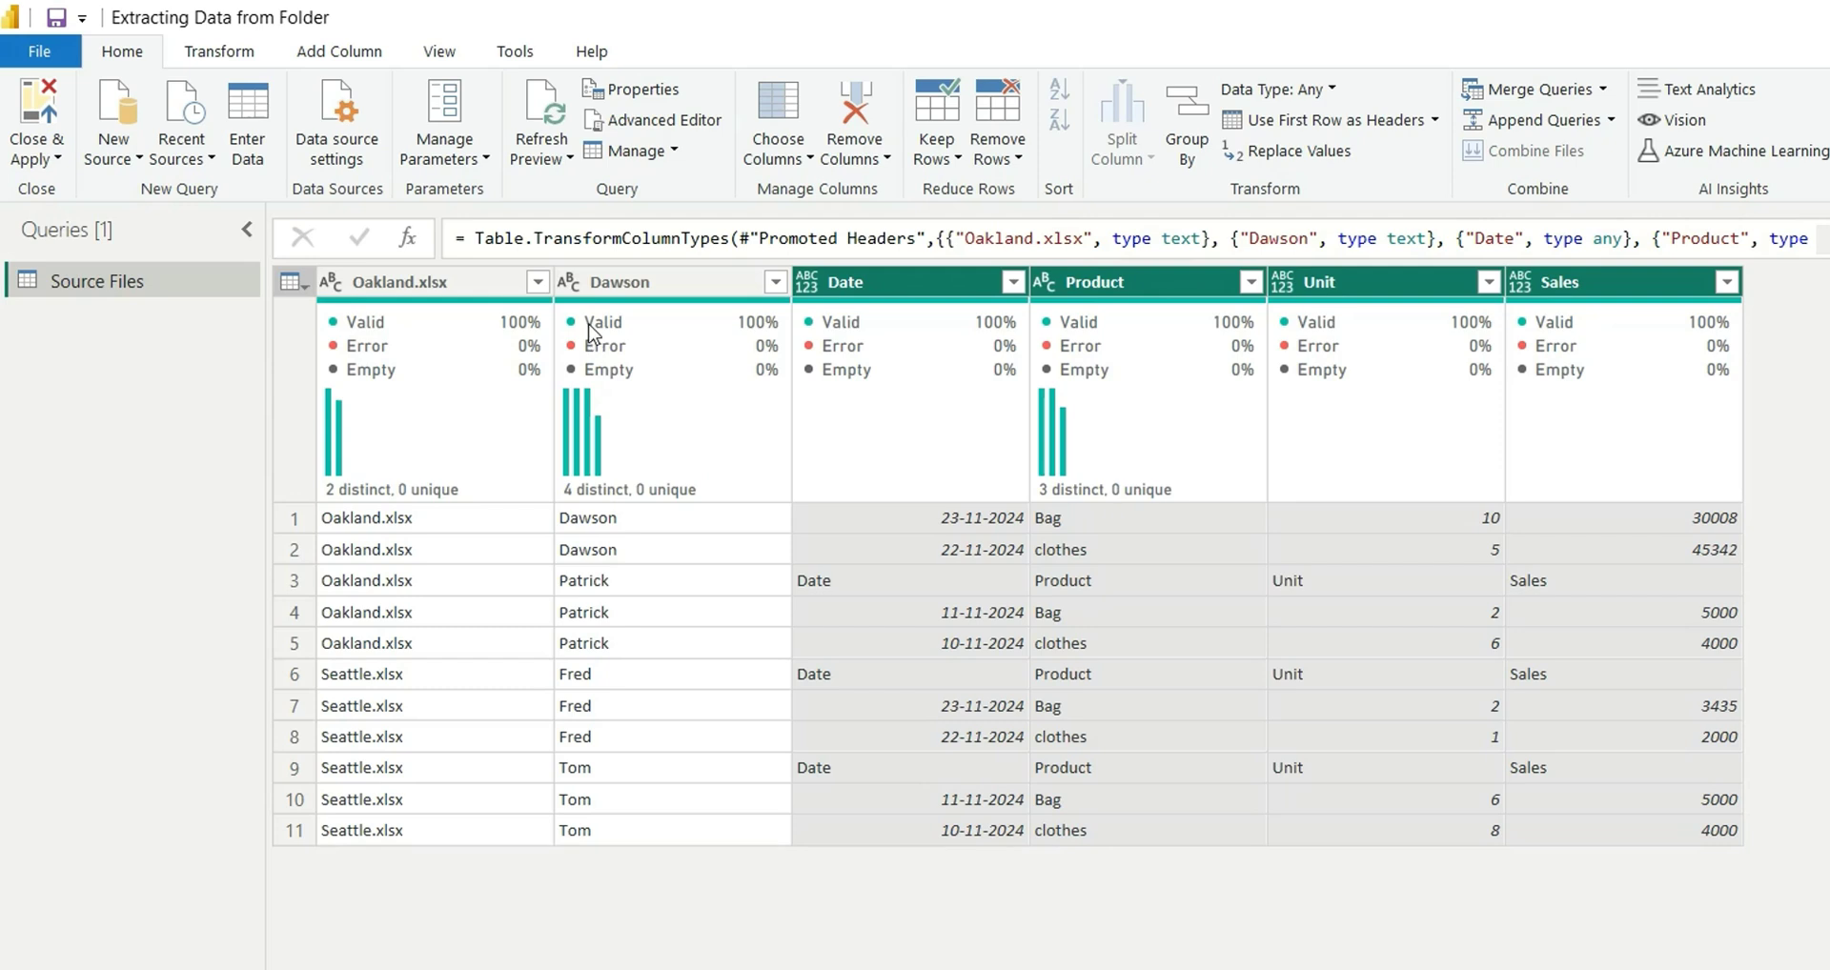
{"action": "left_click", "coordinate": [439, 284]}
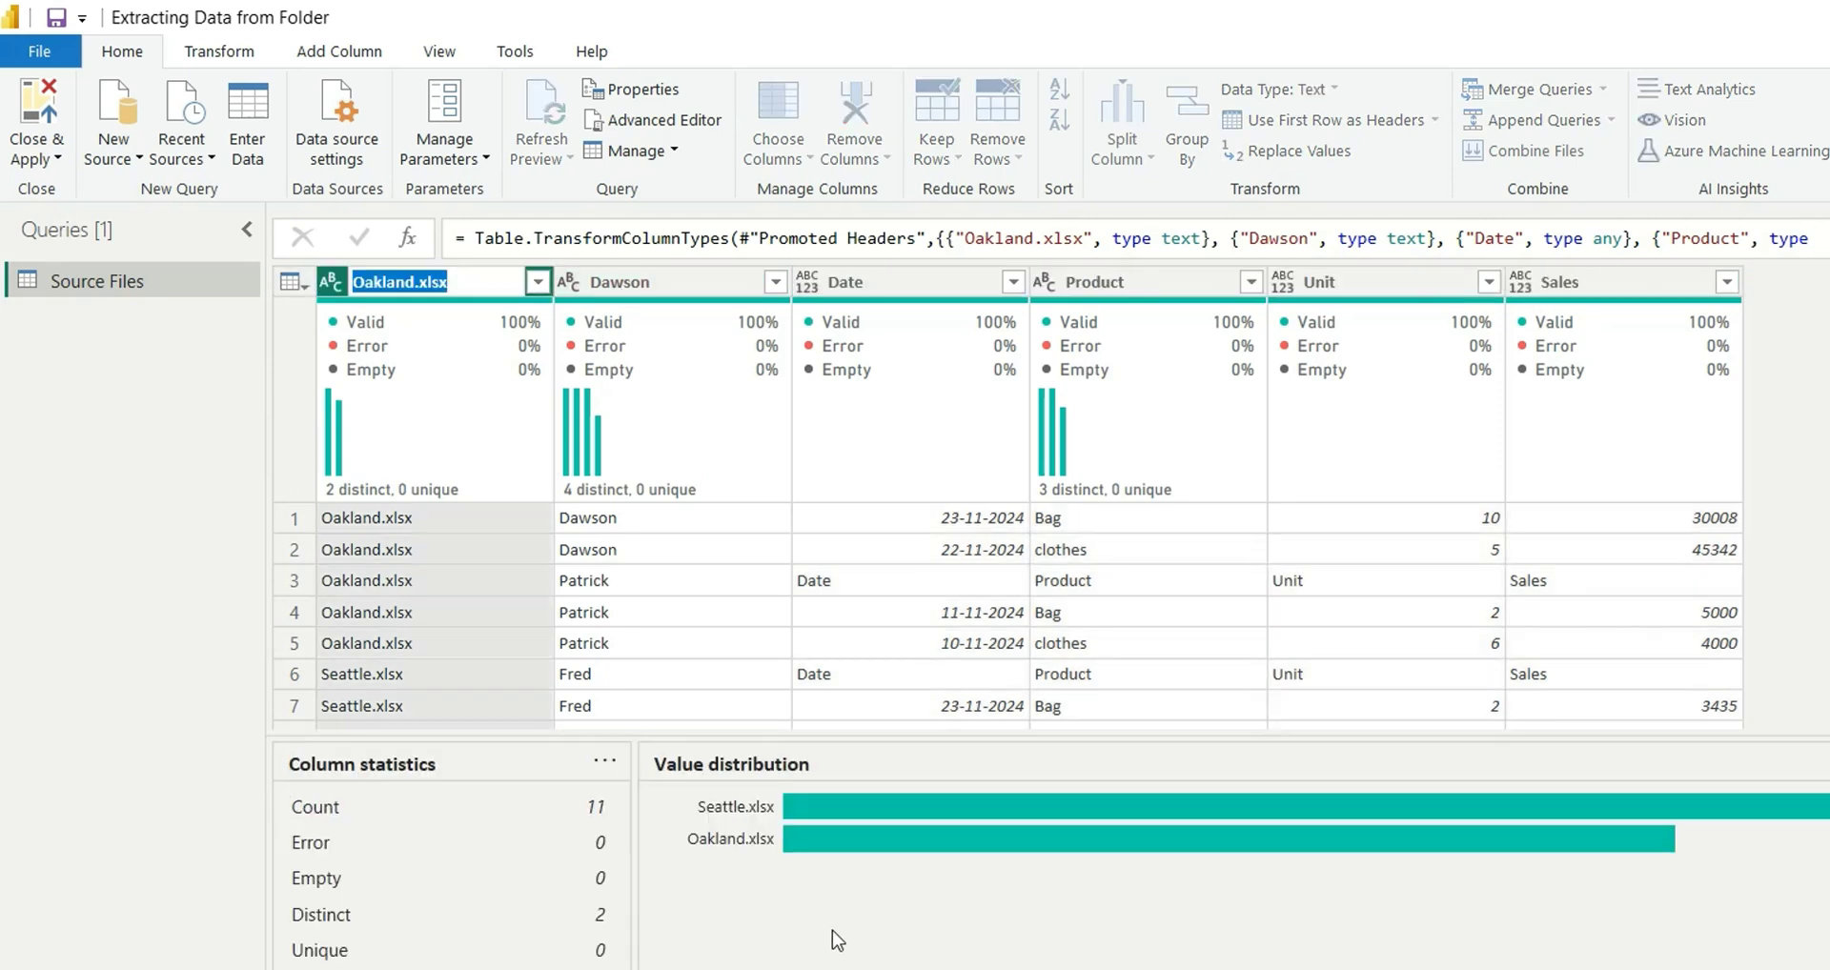
{"action": "double_click", "coordinate": [441, 282]}
{"action": "type", "text": "City"}
{"action": "key", "text": "Return"}
Rename the Dawson column to Sales Rep.
{"action": "left_click", "coordinate": [625, 283]}
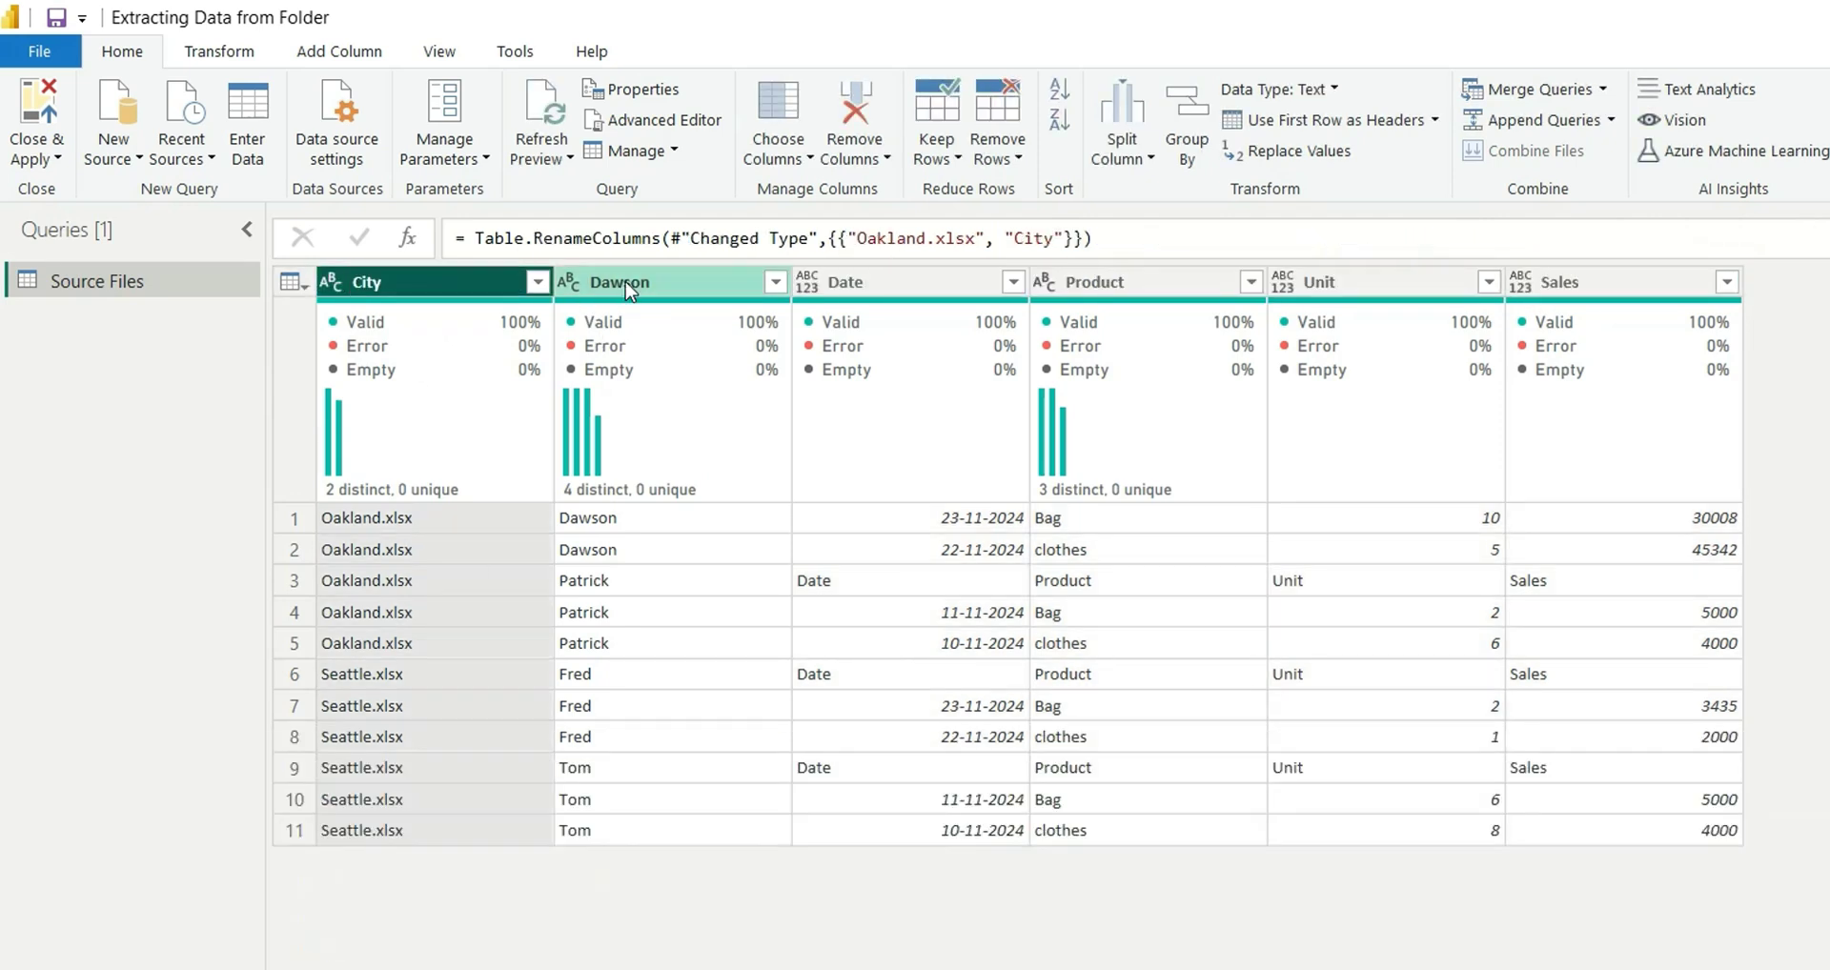
{"action": "double_click", "coordinate": [671, 279]}
{"action": "type", "text": "Sales Rep"}
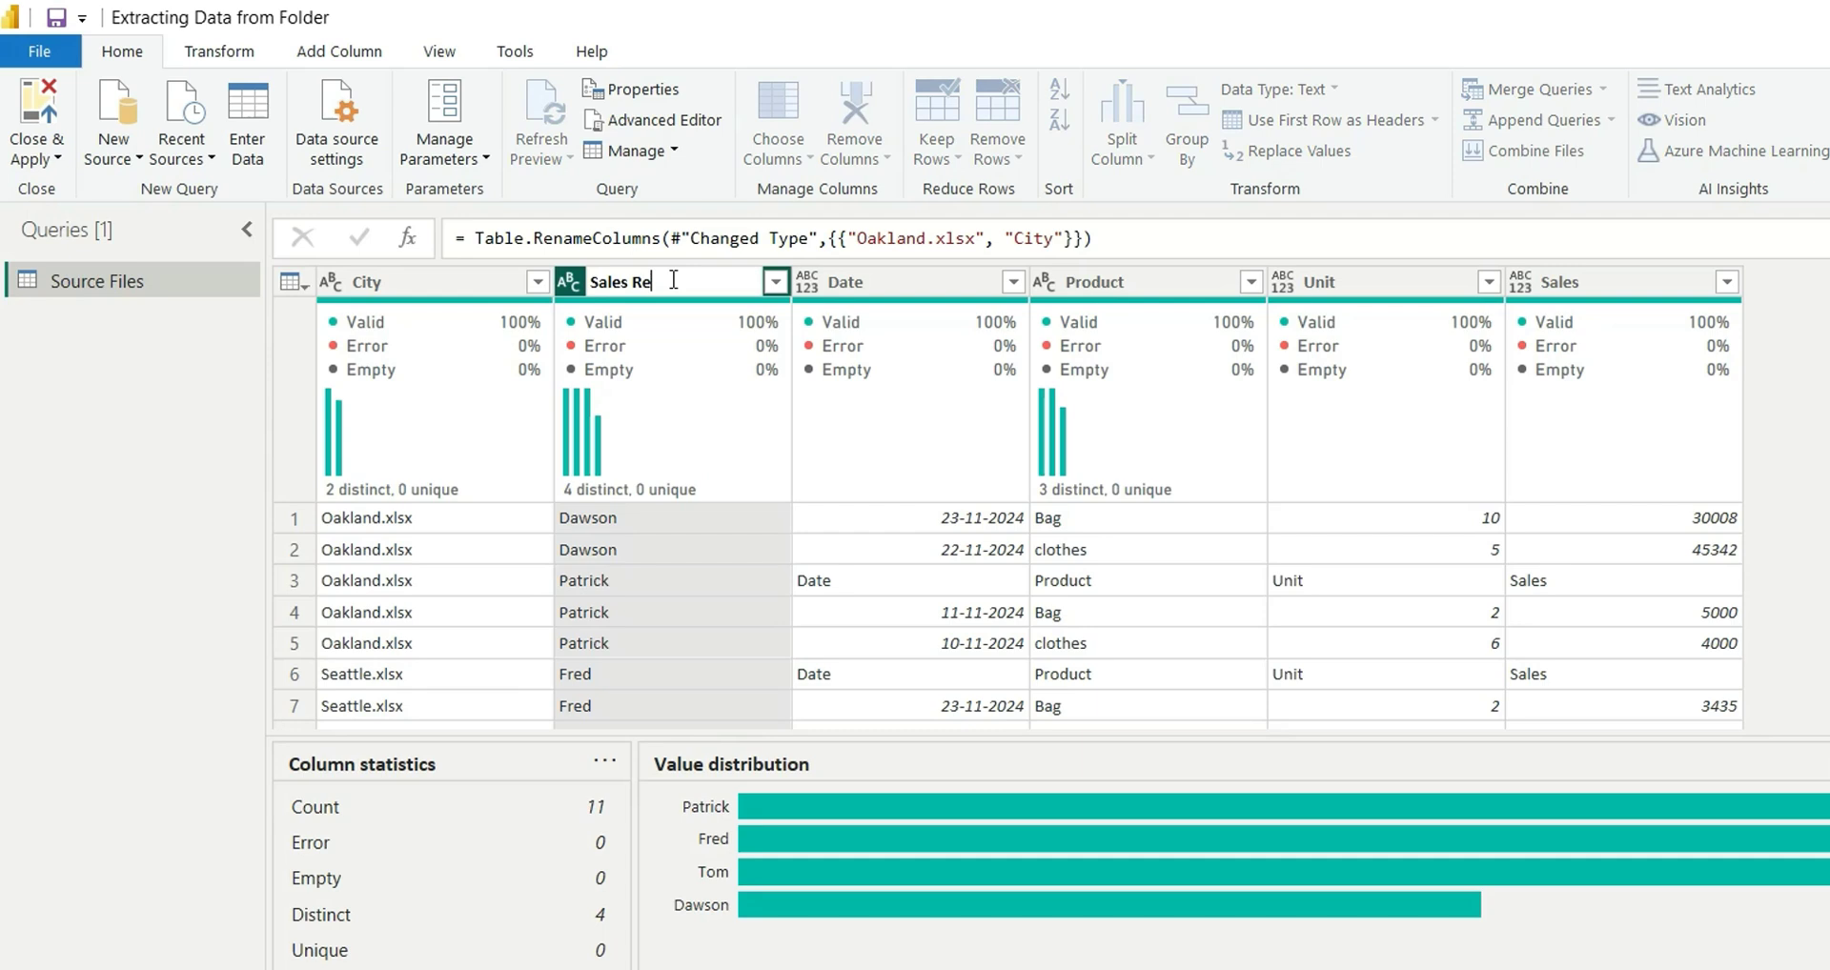
{"action": "key", "text": "Return"}
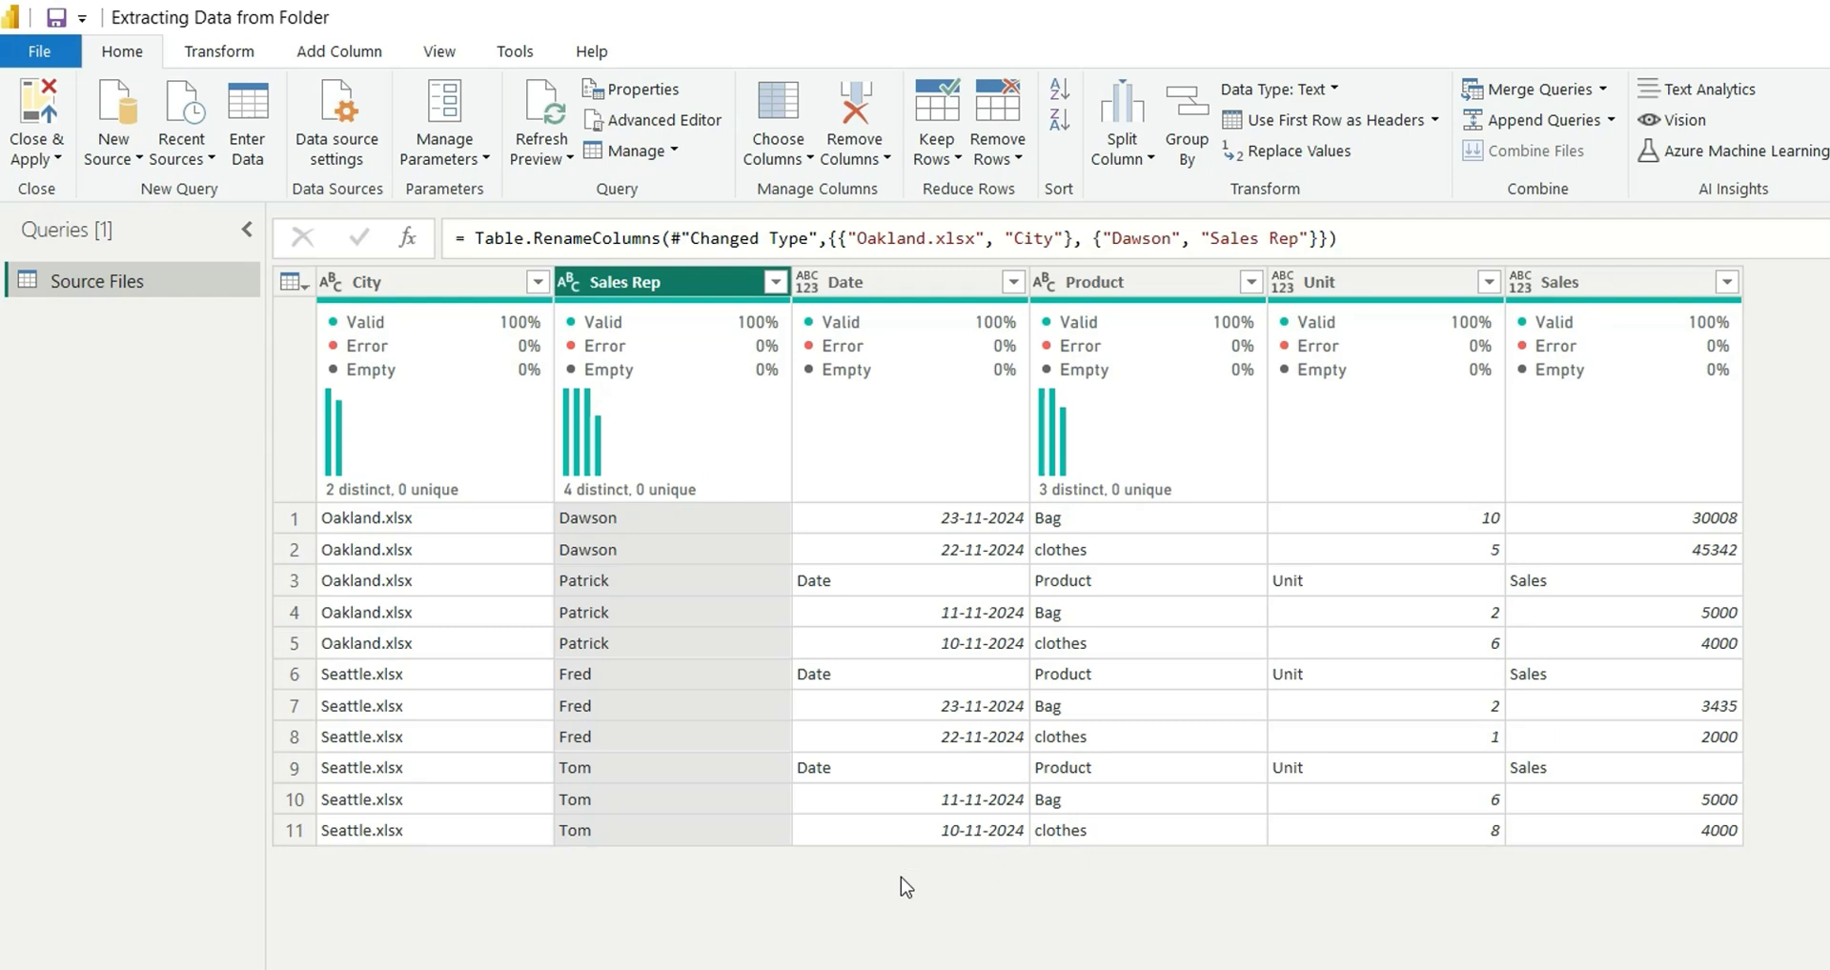
Filter out the 'Date' value in the Date column, leaving 8 sales rows.
{"action": "left_click", "coordinate": [1013, 282]}
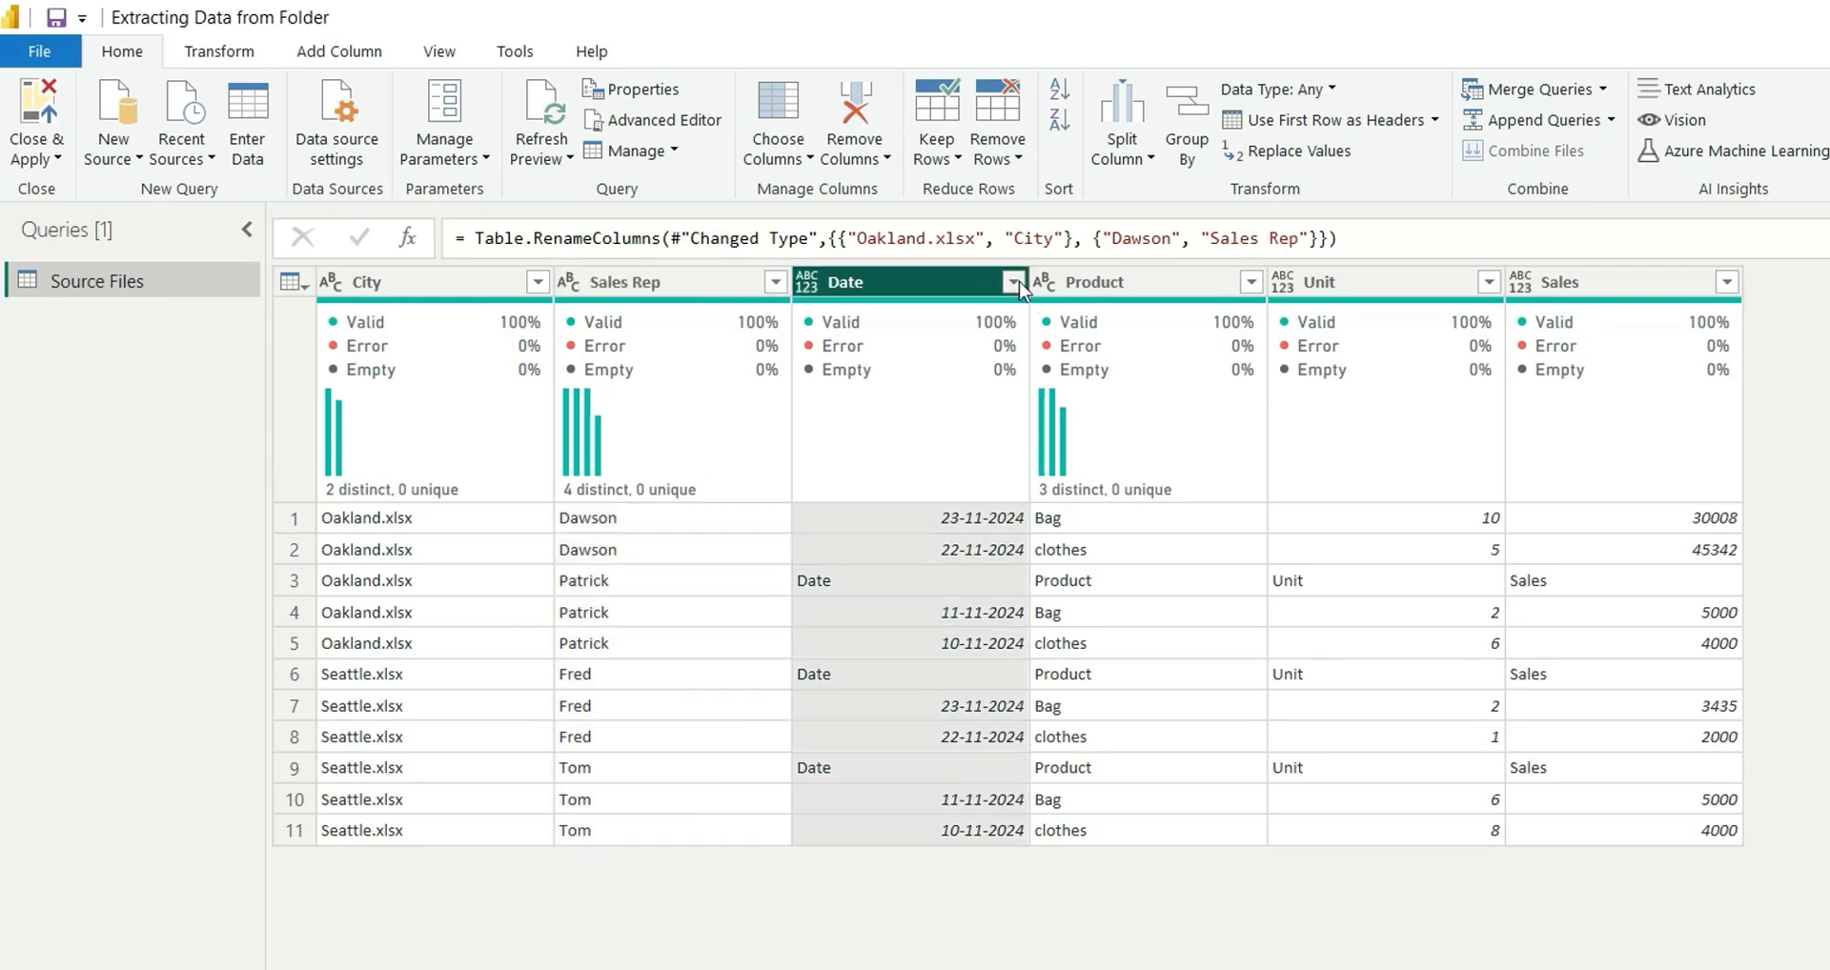
{"action": "left_click", "coordinate": [594, 742]}
{"action": "left_click", "coordinate": [844, 785]}
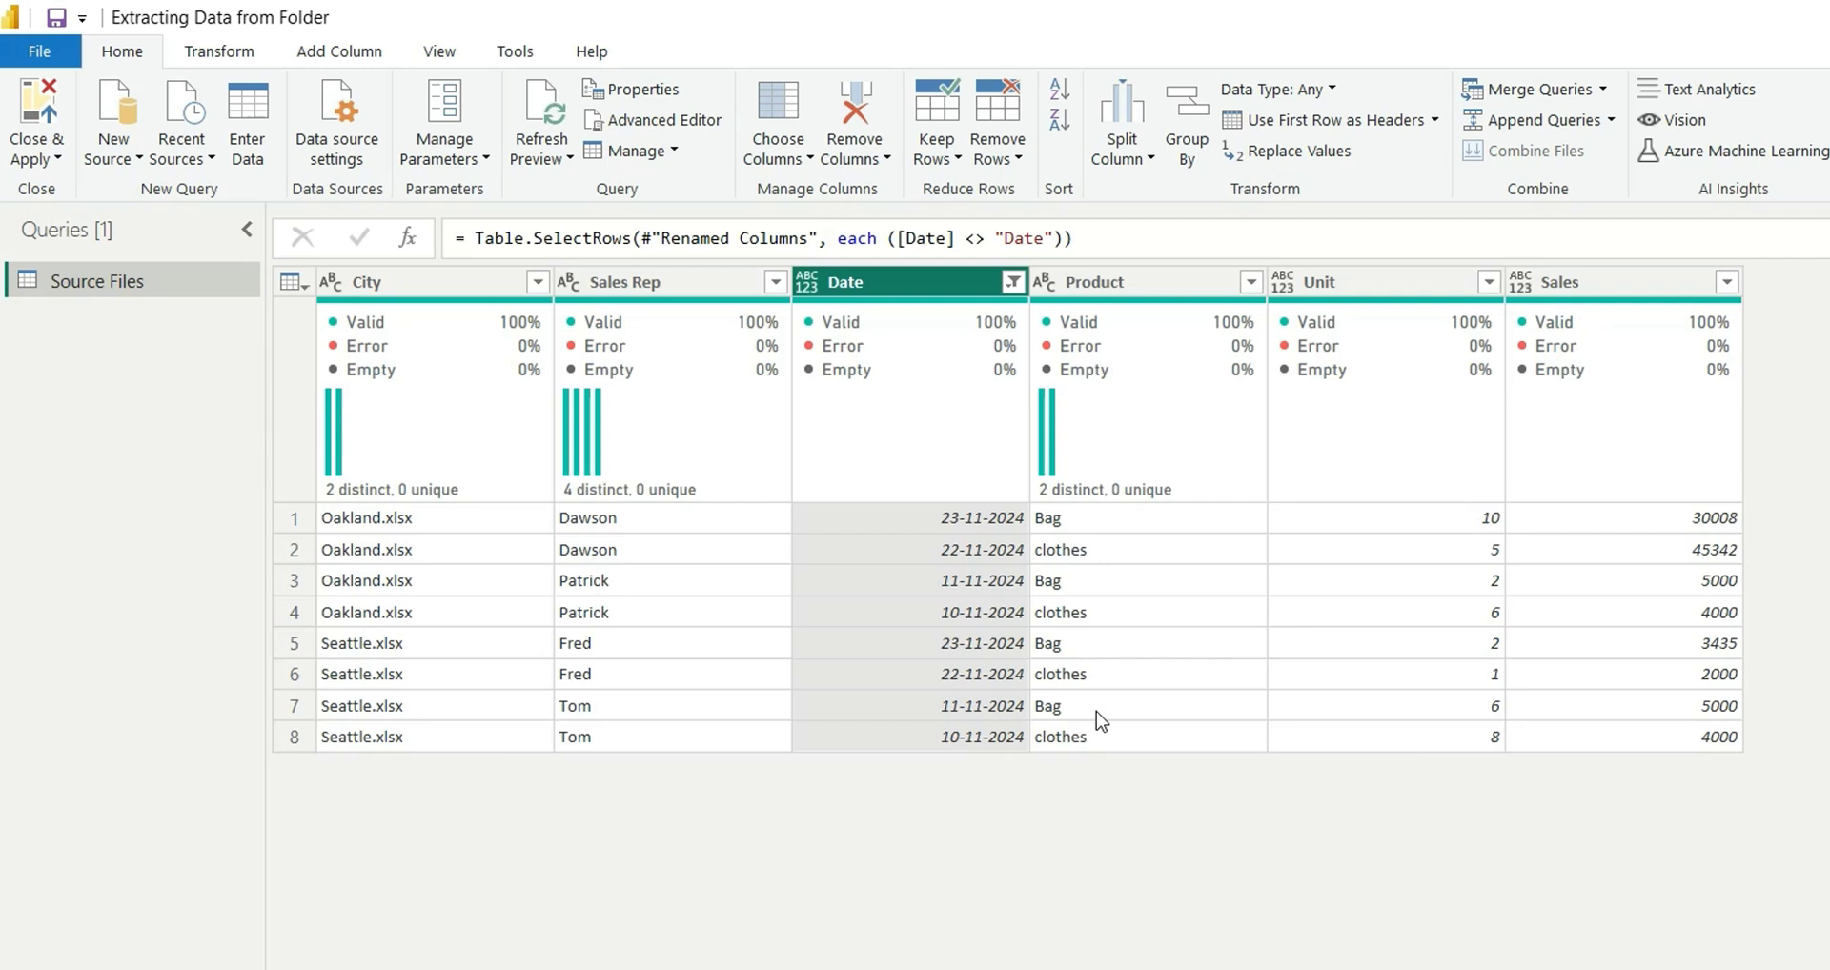
{"action": "left_click", "coordinate": [530, 540]}
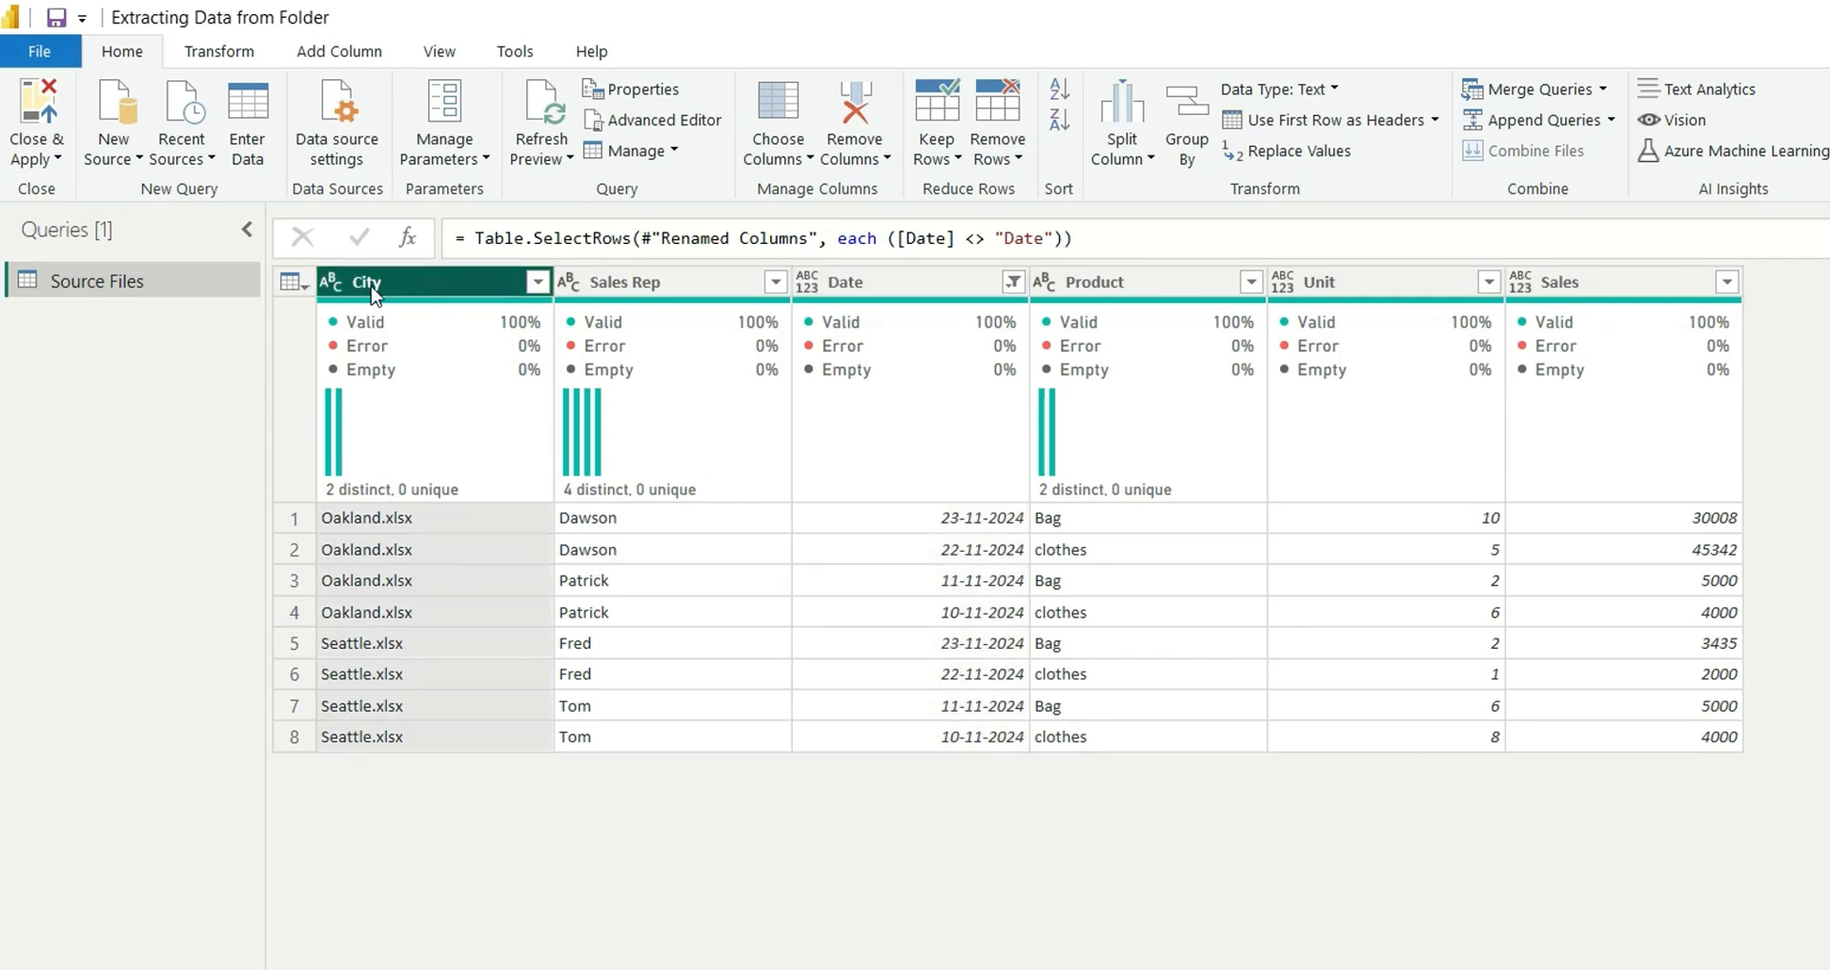
{"action": "left_click", "coordinate": [220, 52]}
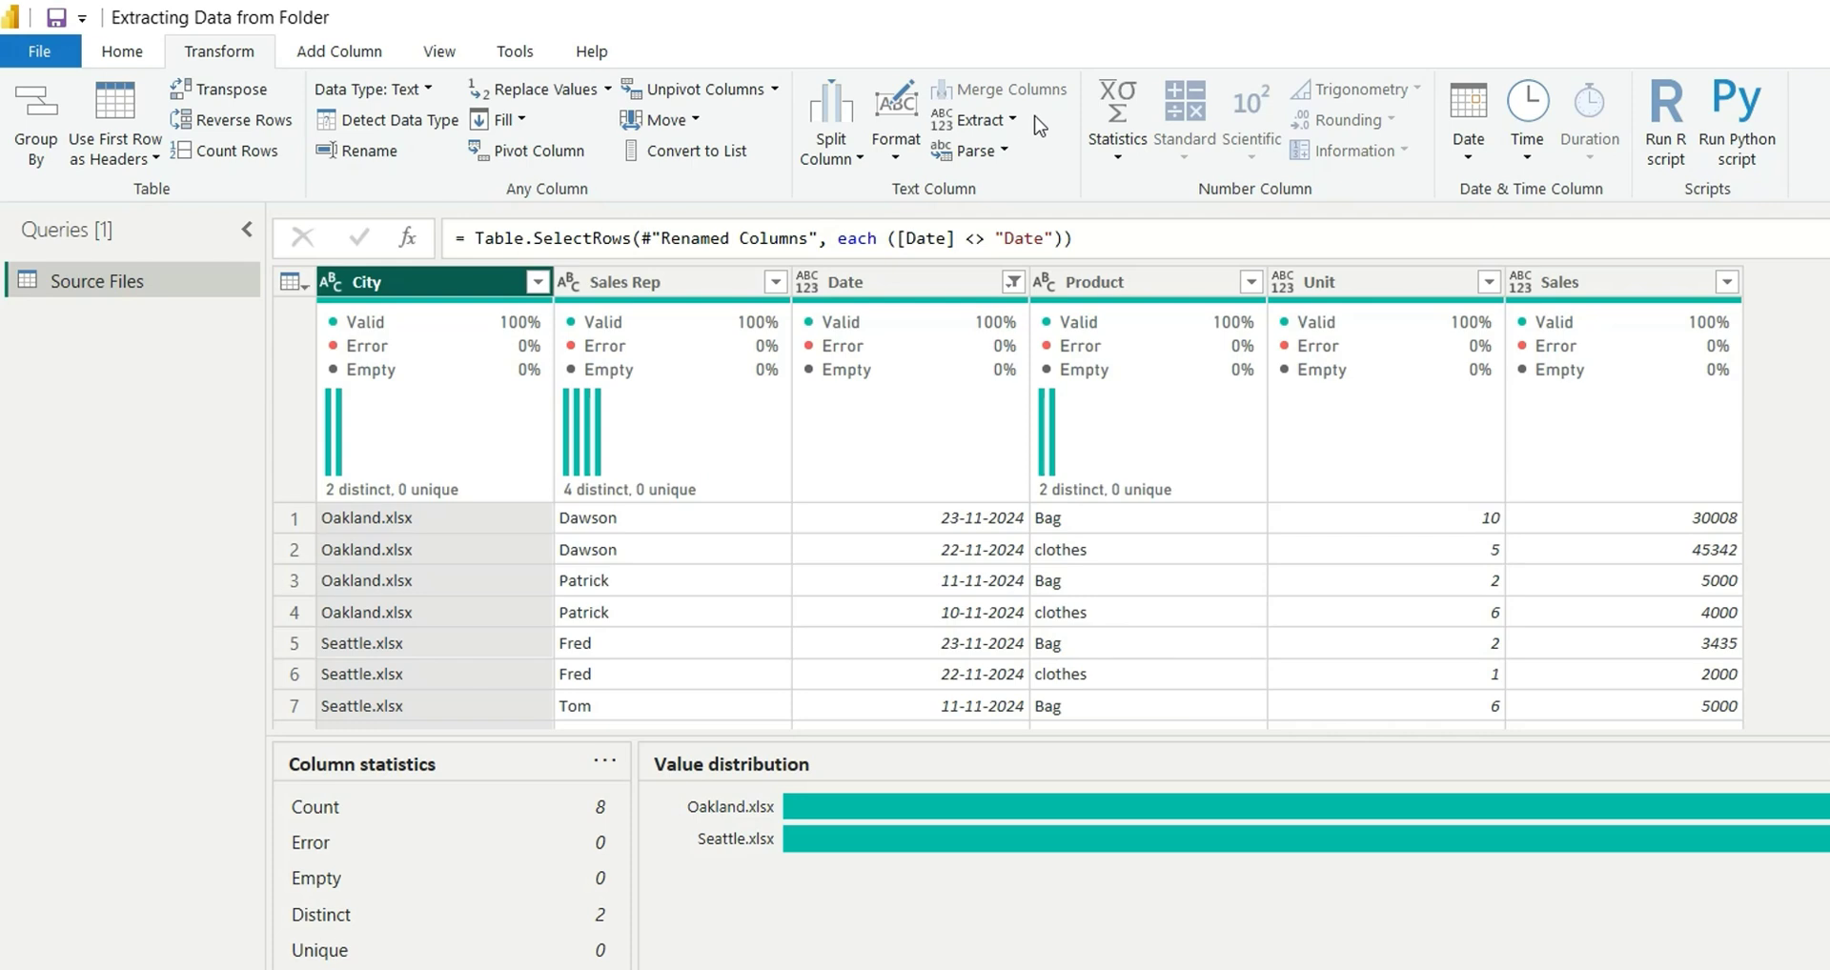
Extract the City text before the '.' delimiter, leaving Oakland and Seattle.
{"action": "left_click", "coordinate": [982, 119]}
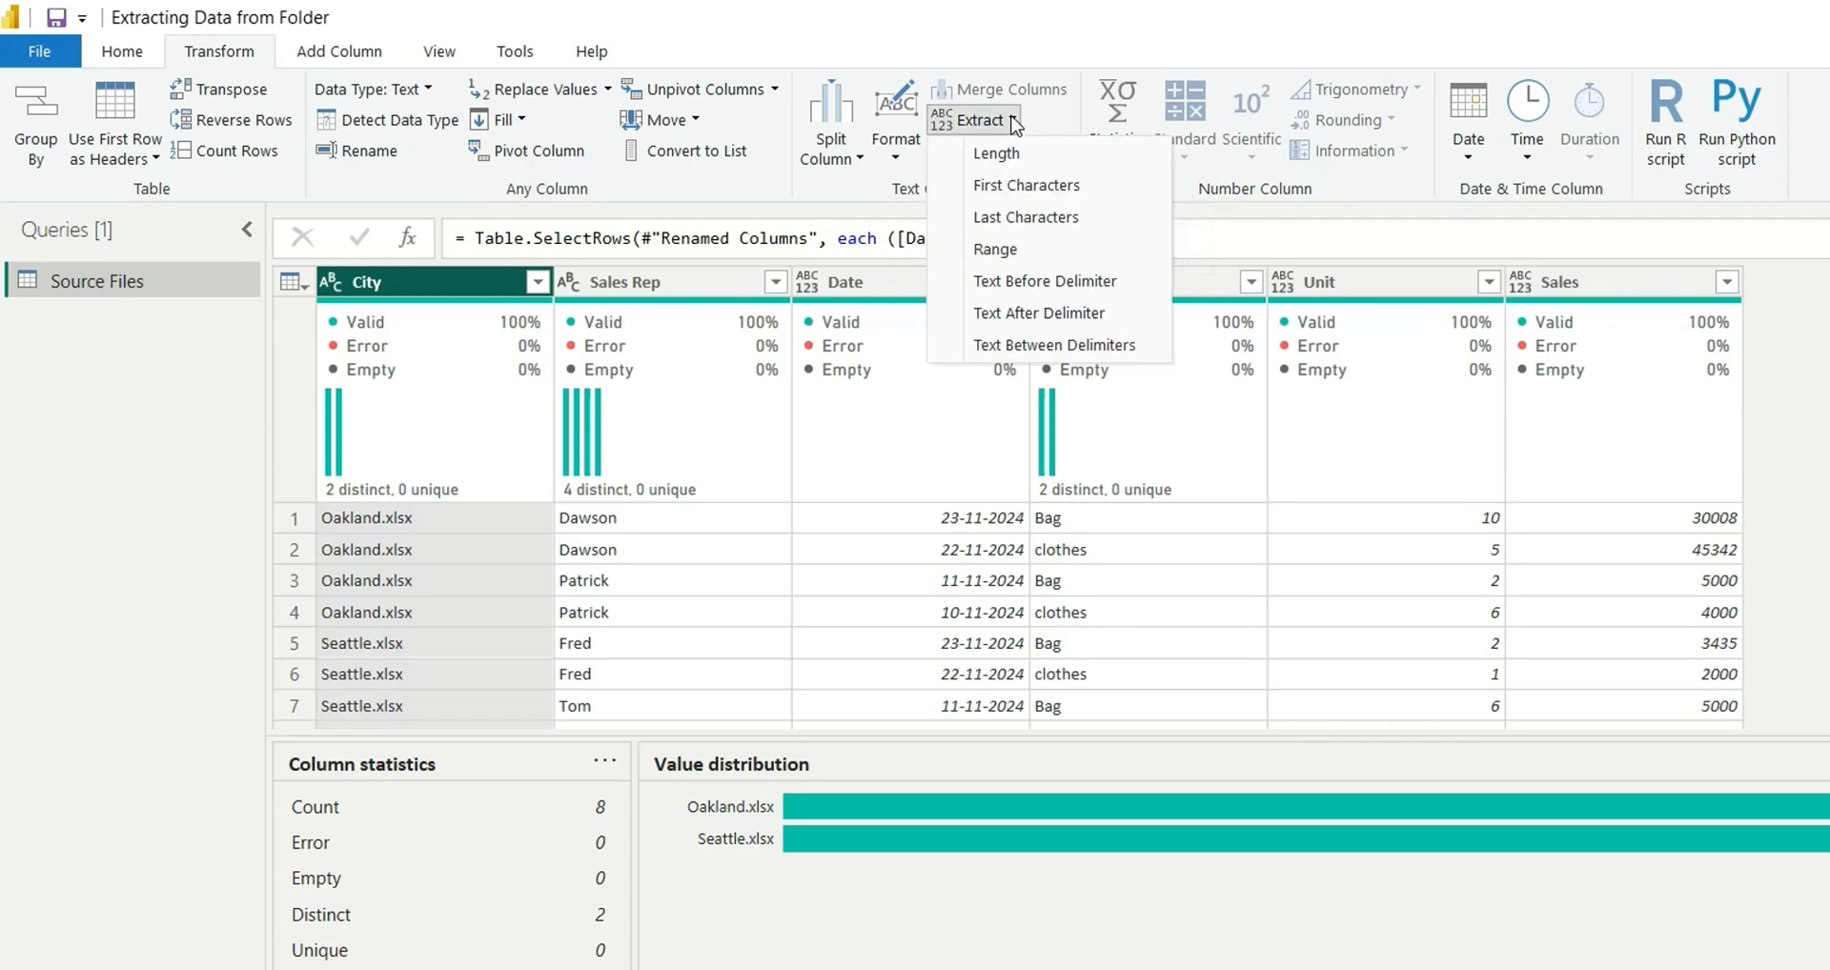
{"action": "left_click", "coordinate": [1044, 281]}
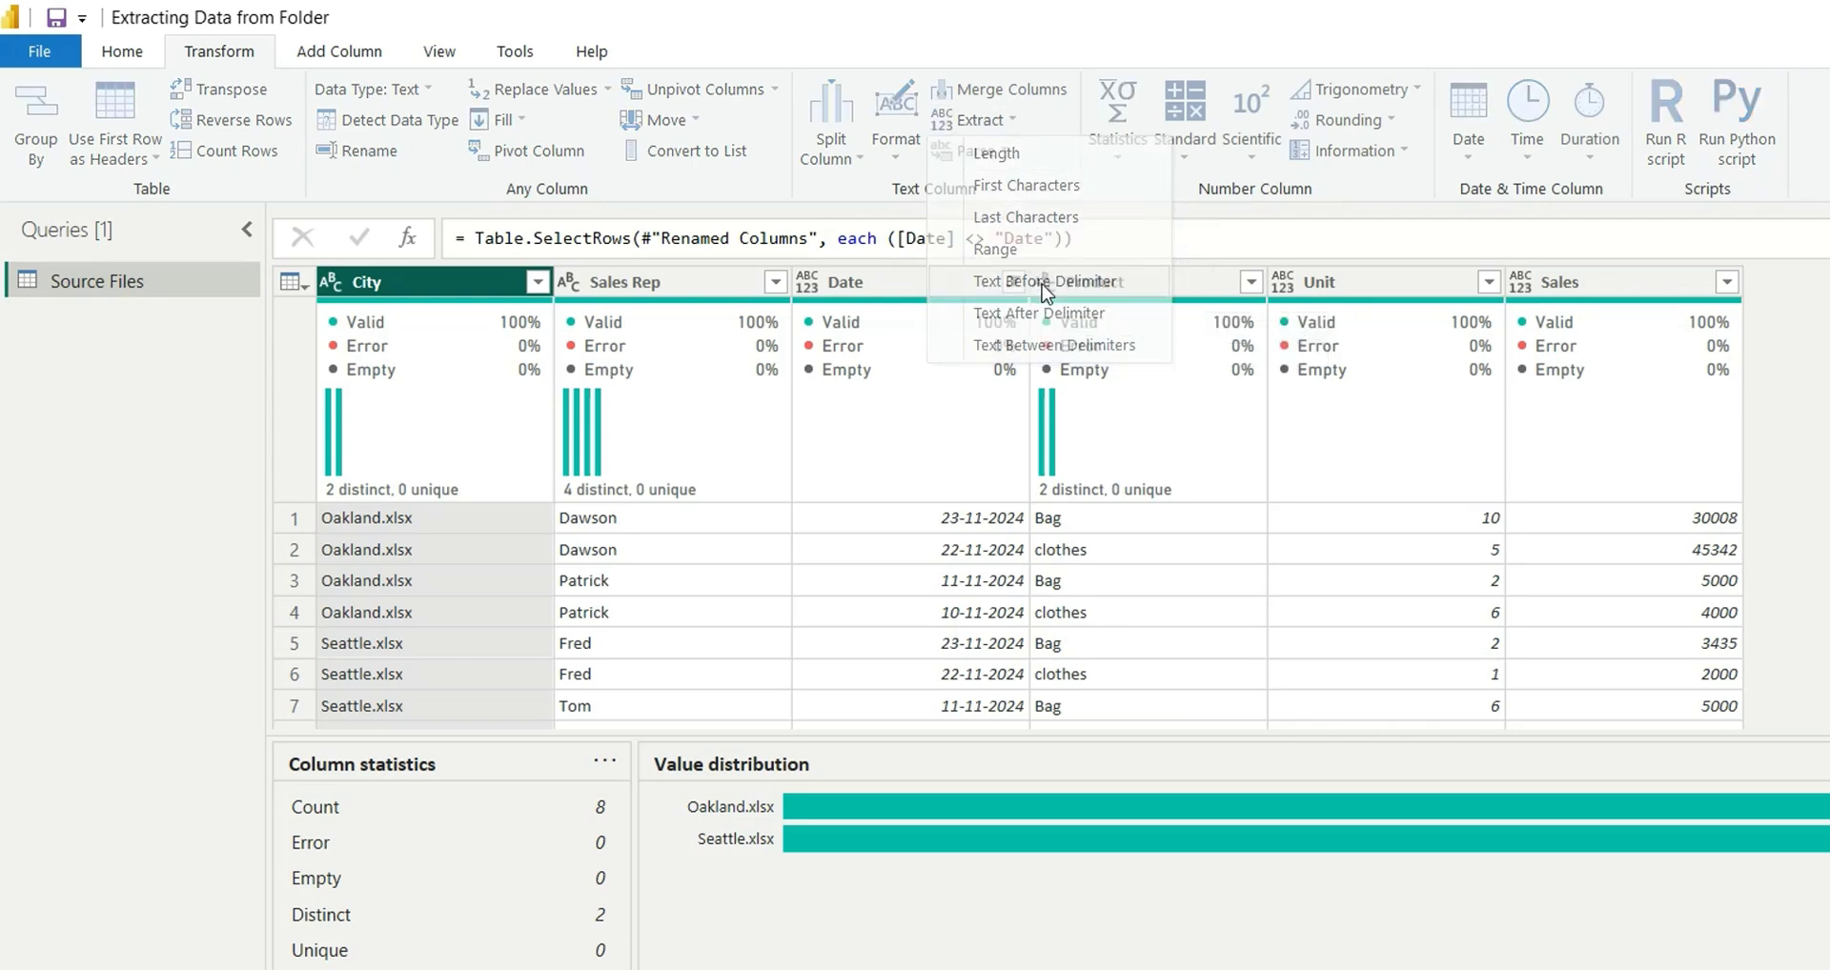
{"action": "type", "text": "."}
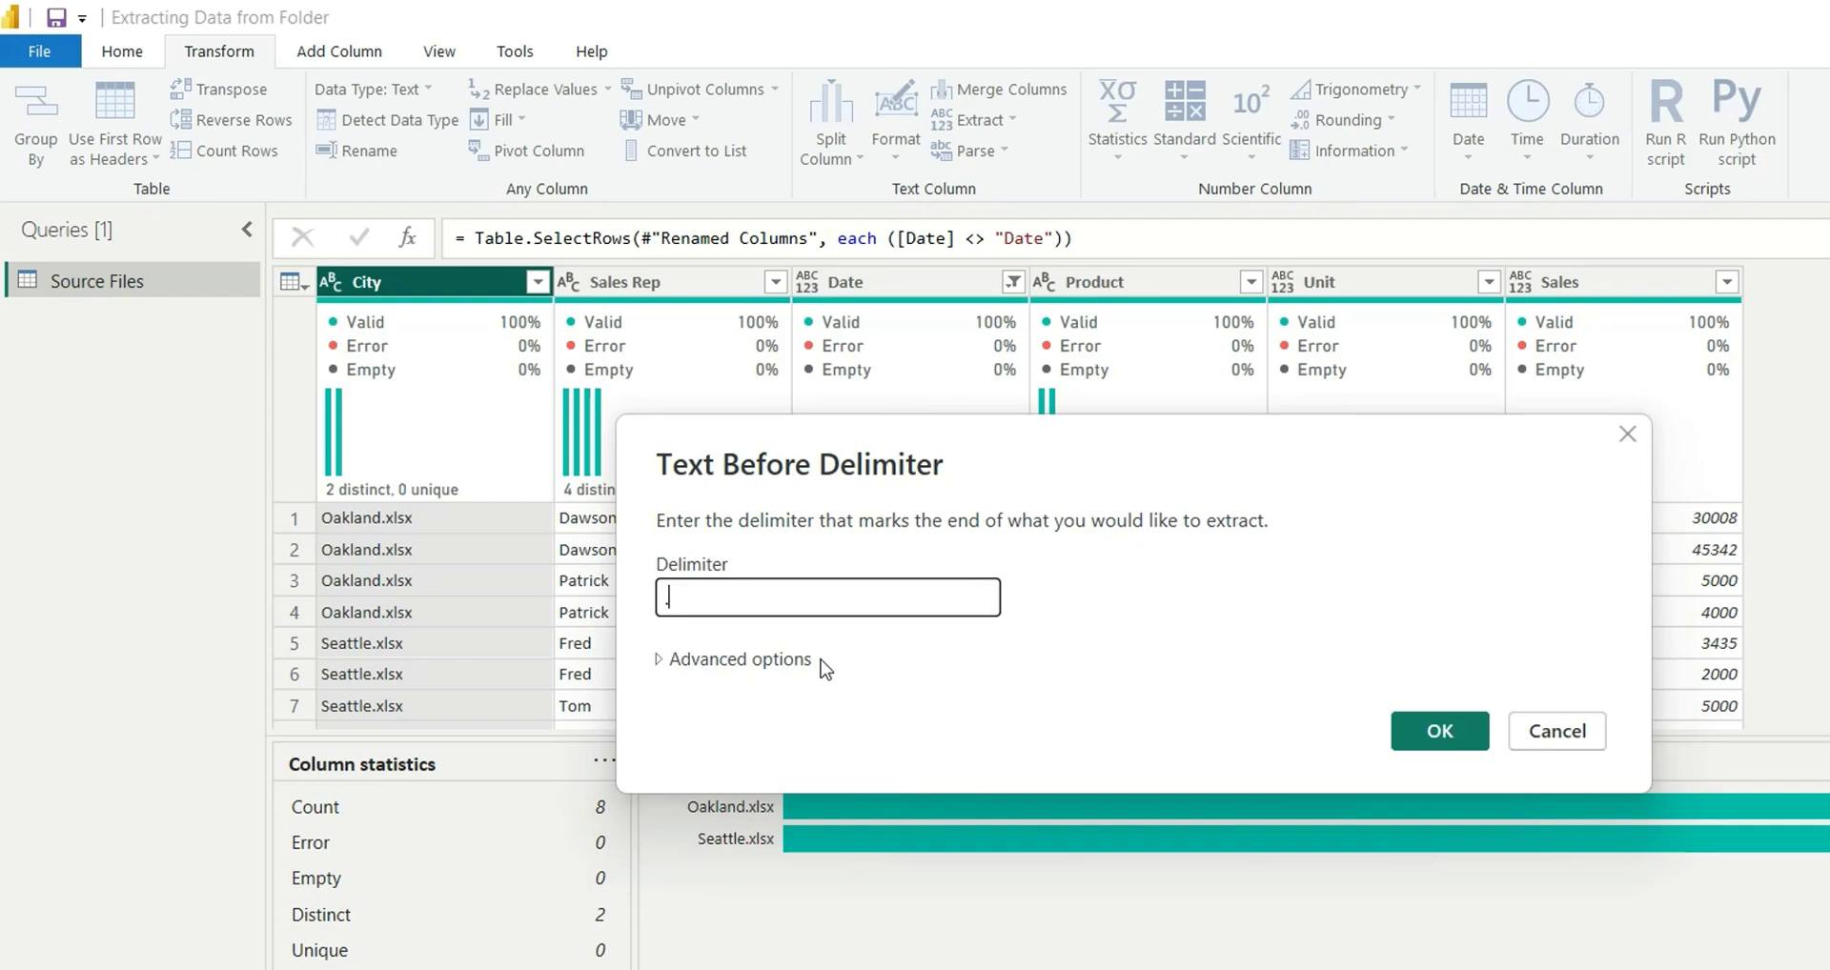
{"action": "left_click", "coordinate": [1463, 730]}
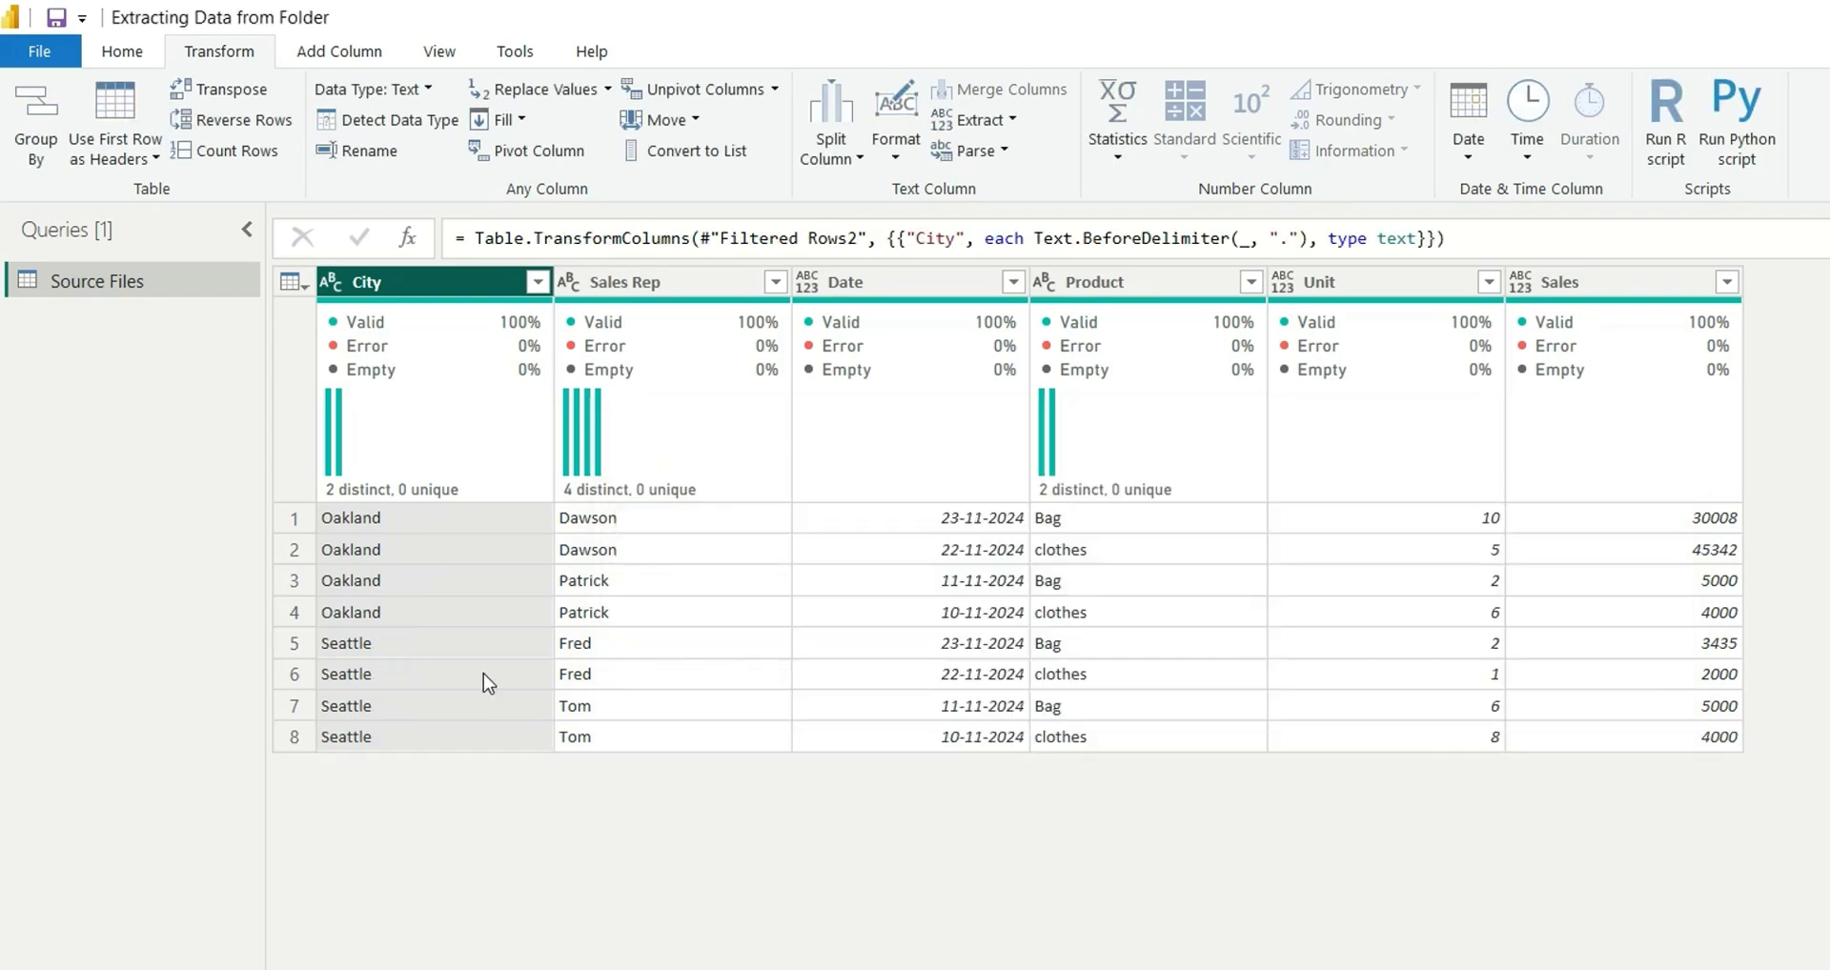